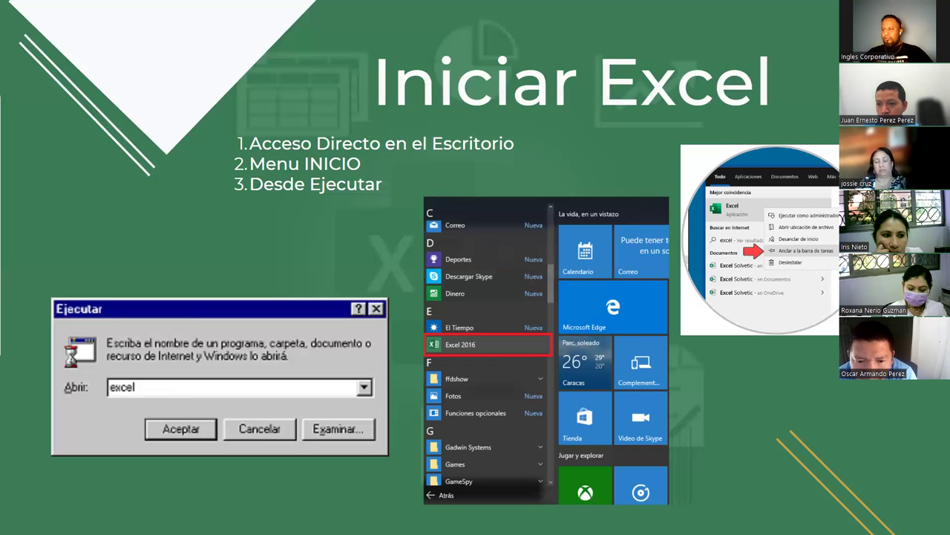
key(Right)
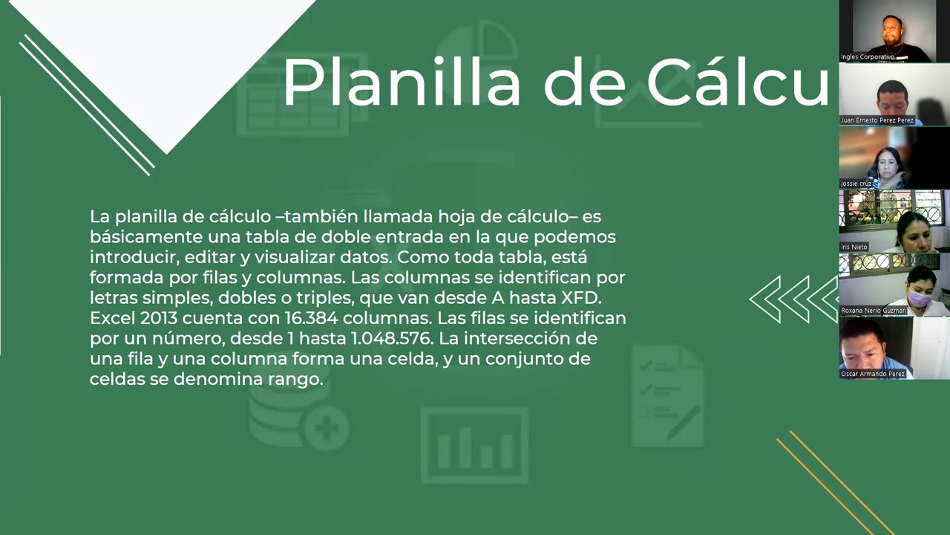
key(Right)
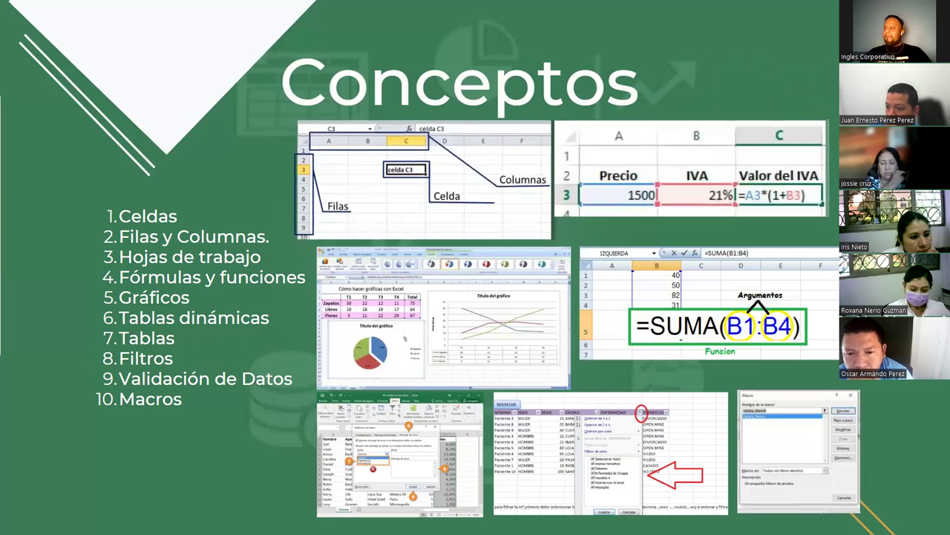
key(Right)
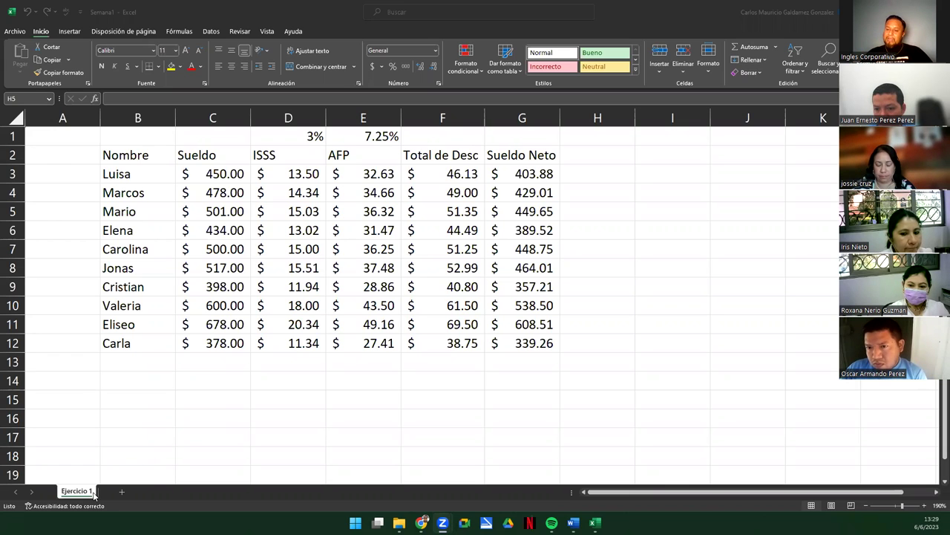
- Add a new worksheet after Ejercicio 1 and name it "Ejercicio 2"
click(71, 496)
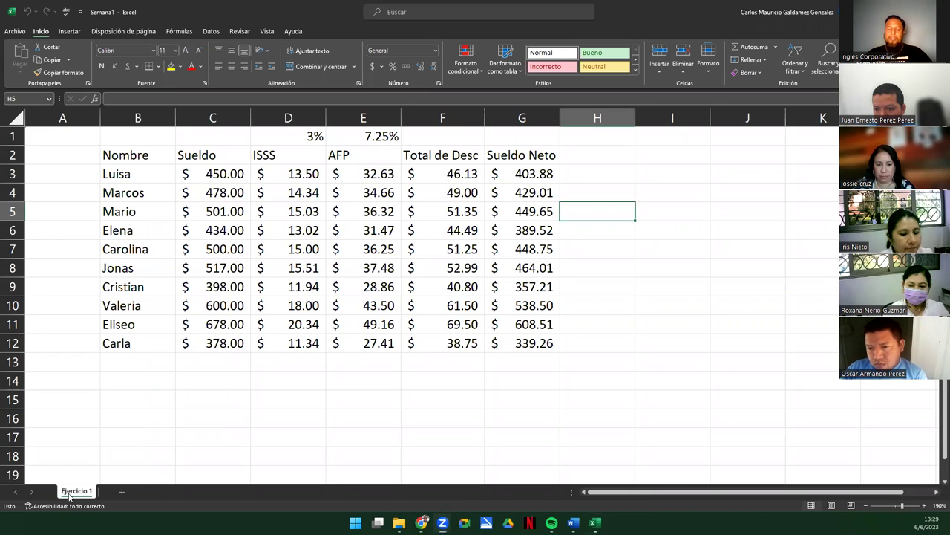
click(122, 494)
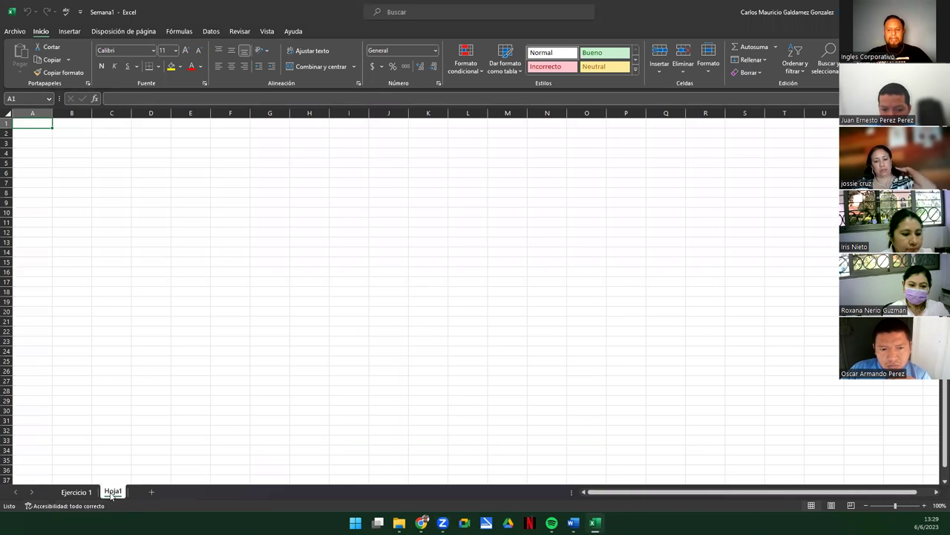
double_click(113, 492)
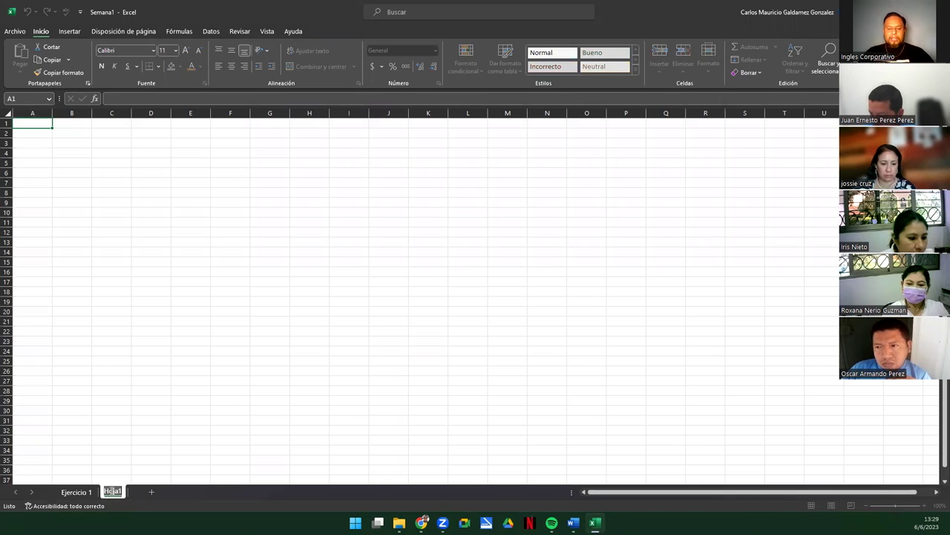
key(BackSpace)
text(Ejercicio2)
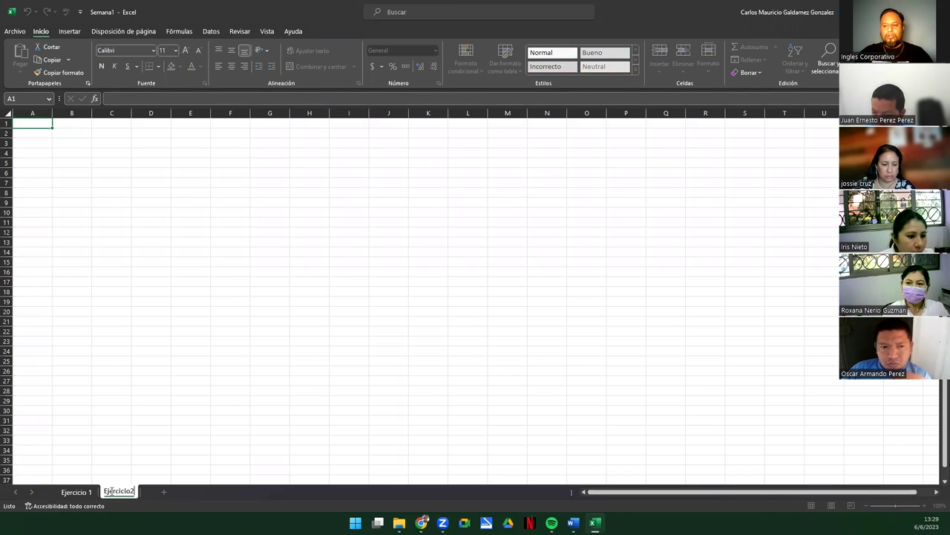
key(BackSpace)
text(2)
key(Return)
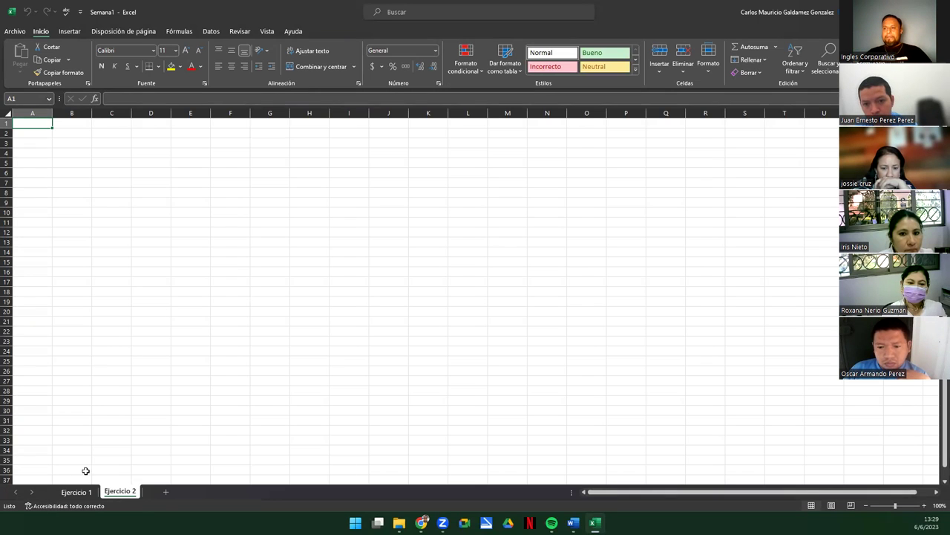
- Capture the Quick Access Toolbar with the workbook title and paste the image into the sheet around H8:L9
click(58, 133)
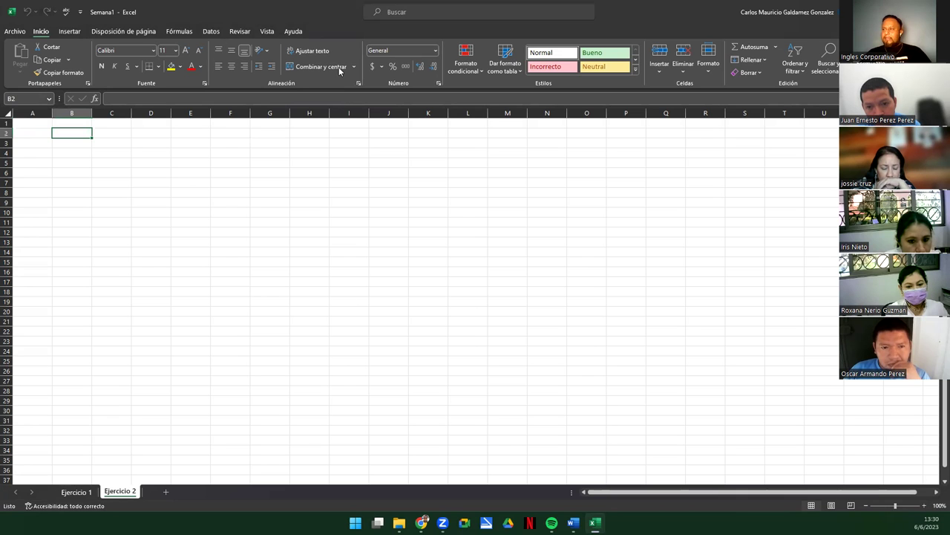
drag(336, 5, 336, 4)
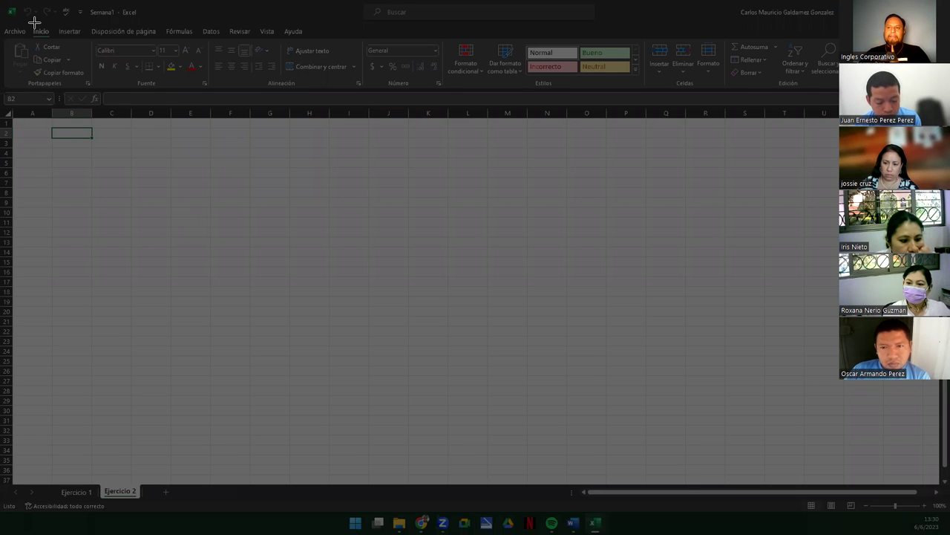
drag(4, 2, 149, 26)
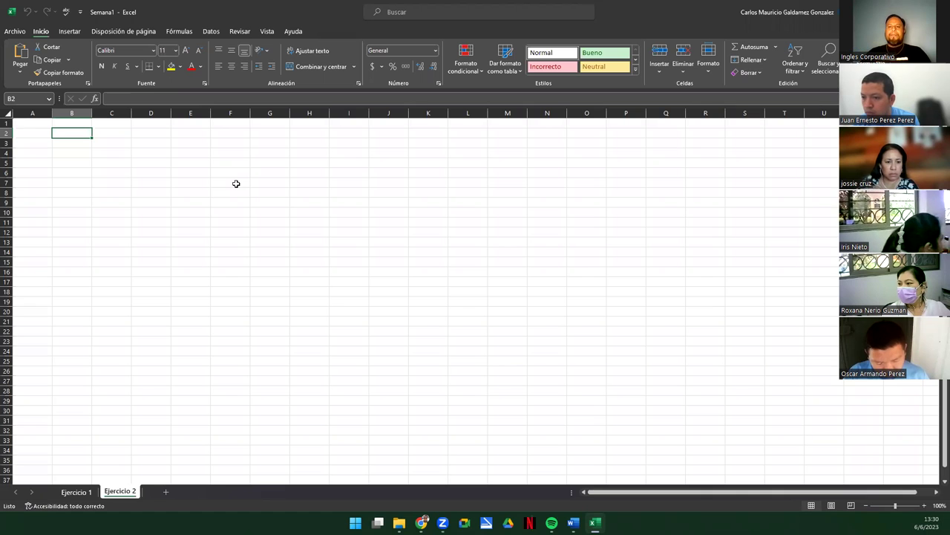
click(328, 223)
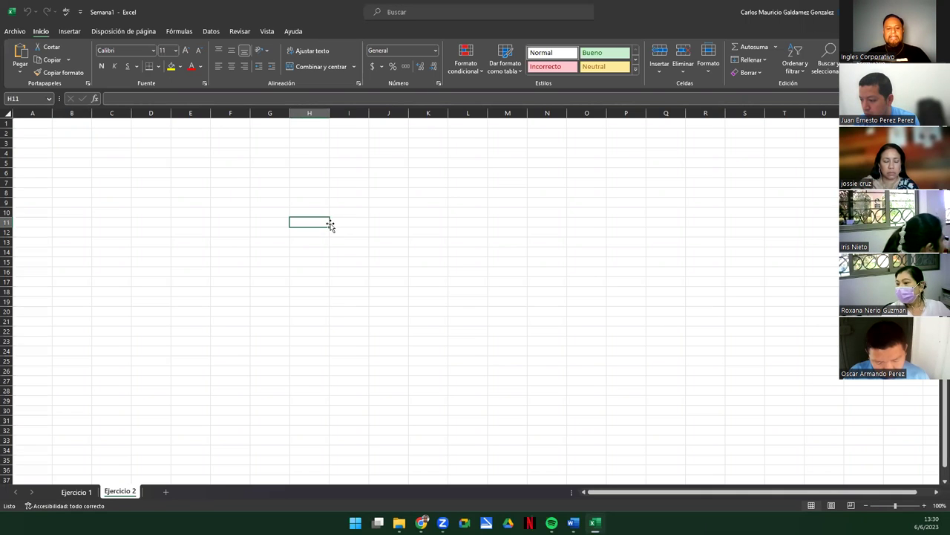
key(ctrl+v)
drag(328, 230, 358, 198)
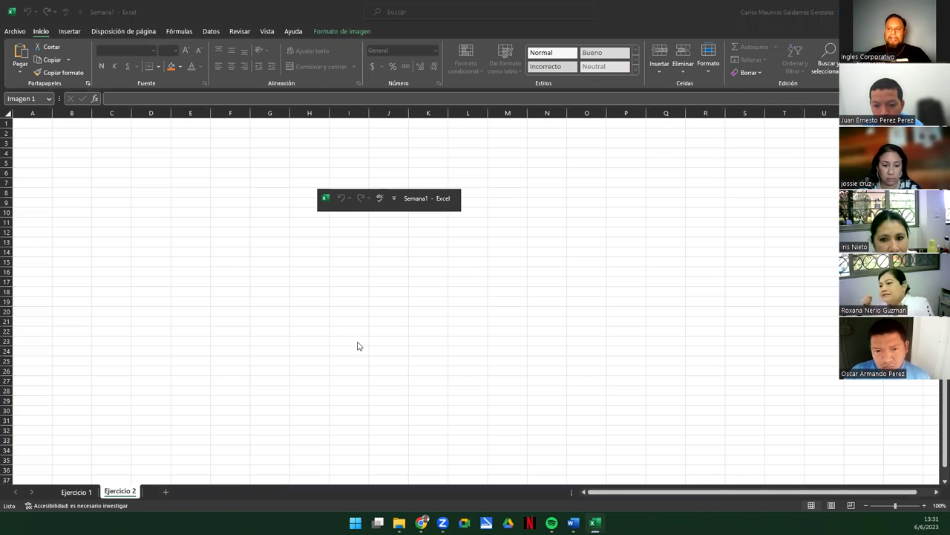
- Delete the pasted toolbar image from the Ejercicio 2 sheet
click(420, 194)
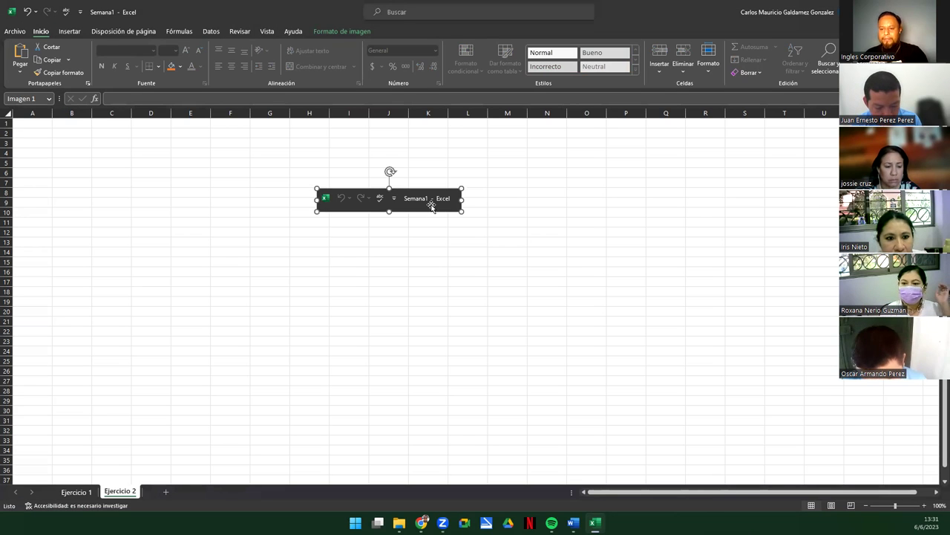
key(Delete)
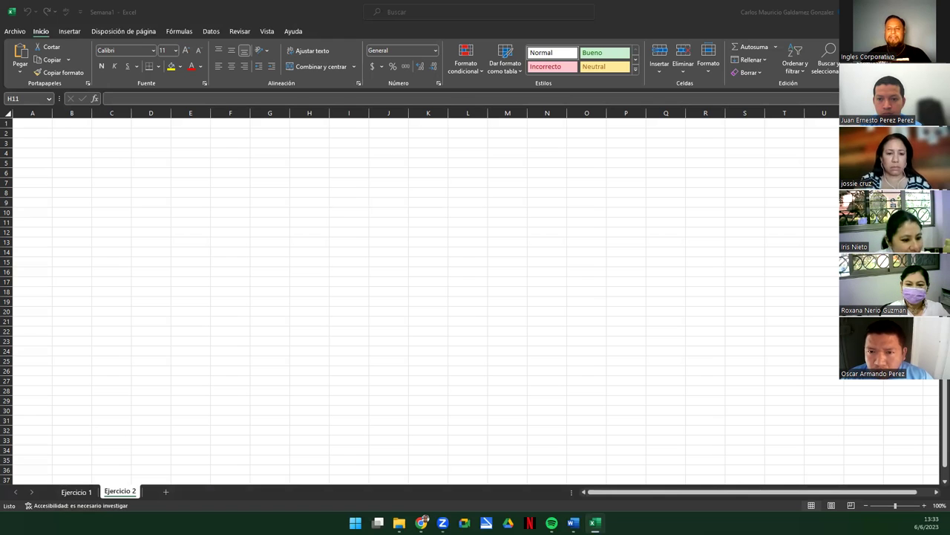
- Add the Guardar and Impresión rápida commands to the Quick Access Toolbar
click(83, 13)
click(81, 12)
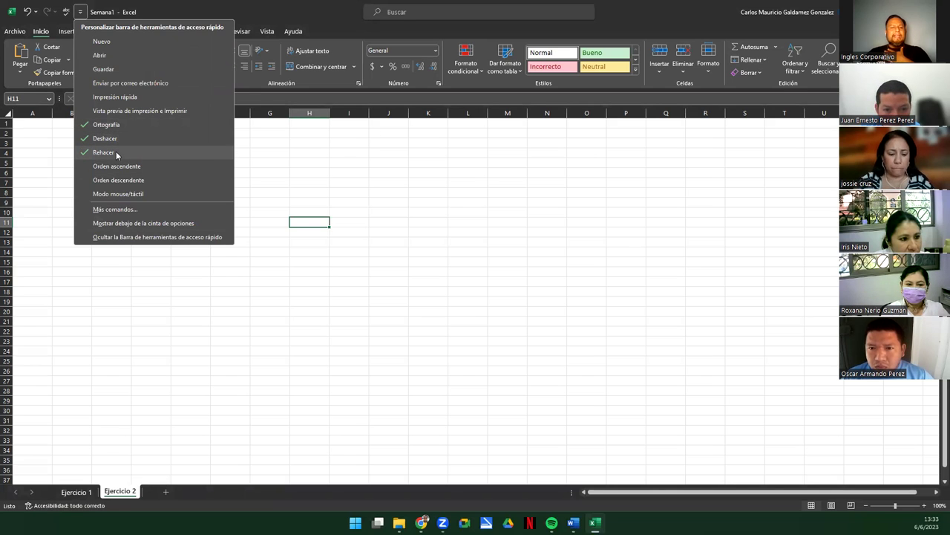
click(36, 27)
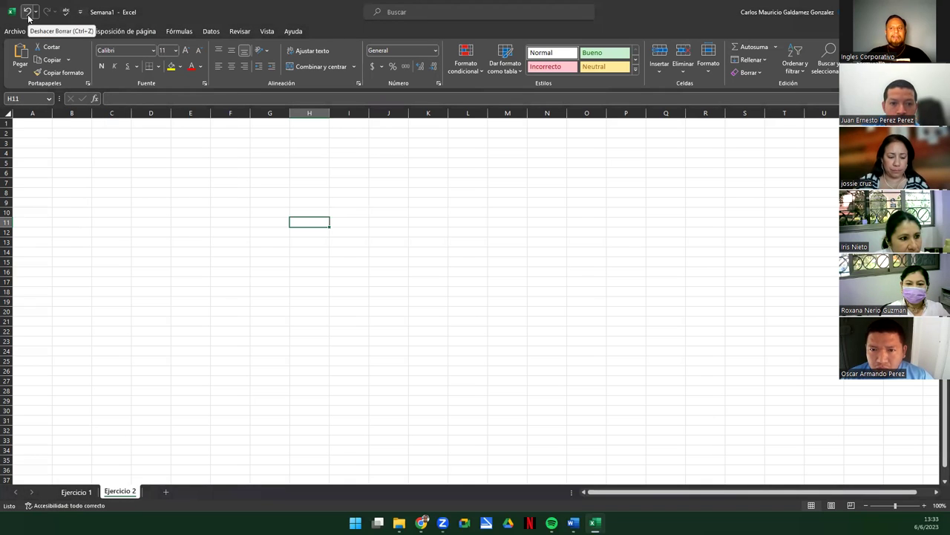
click(82, 12)
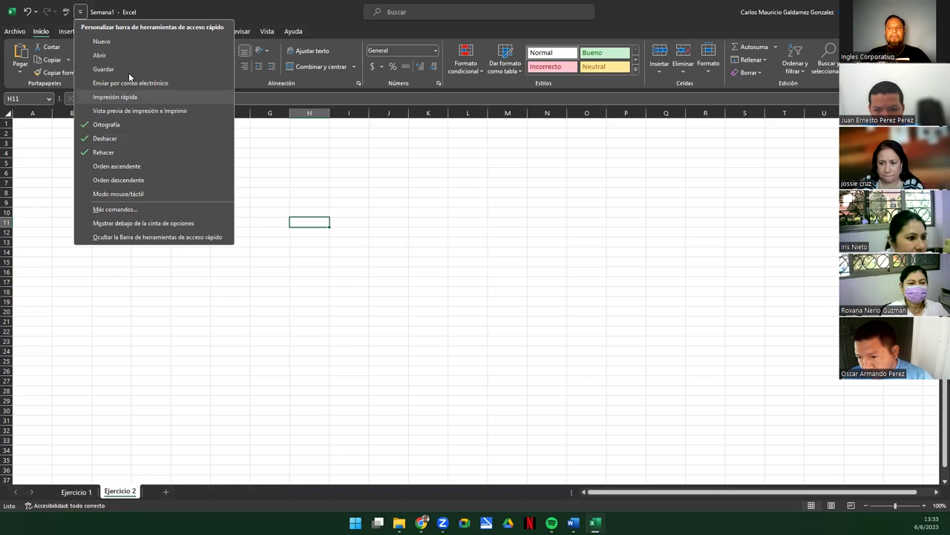
click(117, 69)
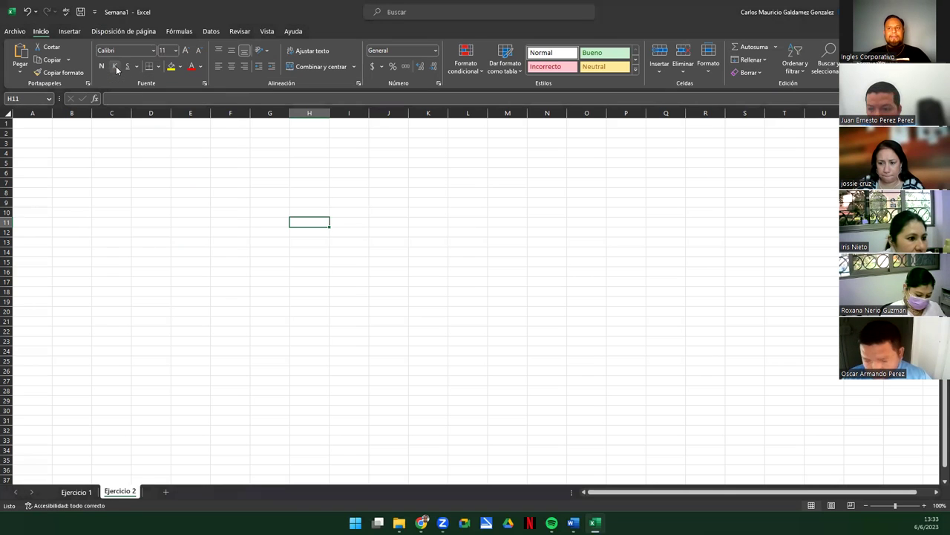
click(94, 12)
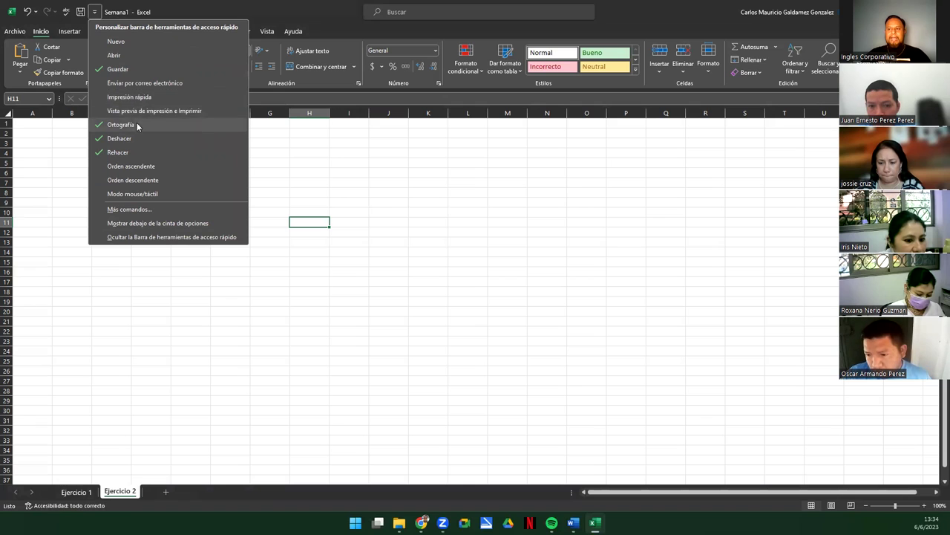
click(119, 100)
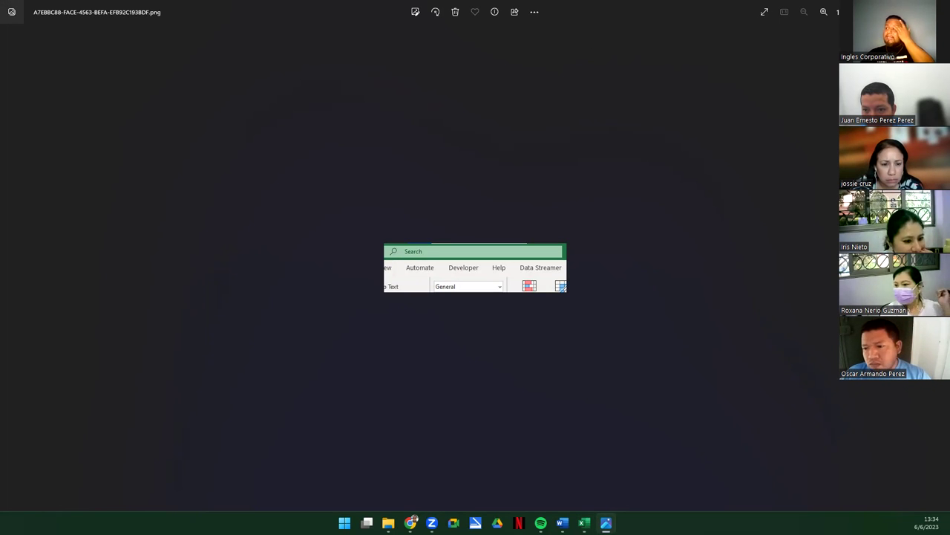
- Close the image viewer and return to the Semana1 workbook in Excel
key(alt+F4)
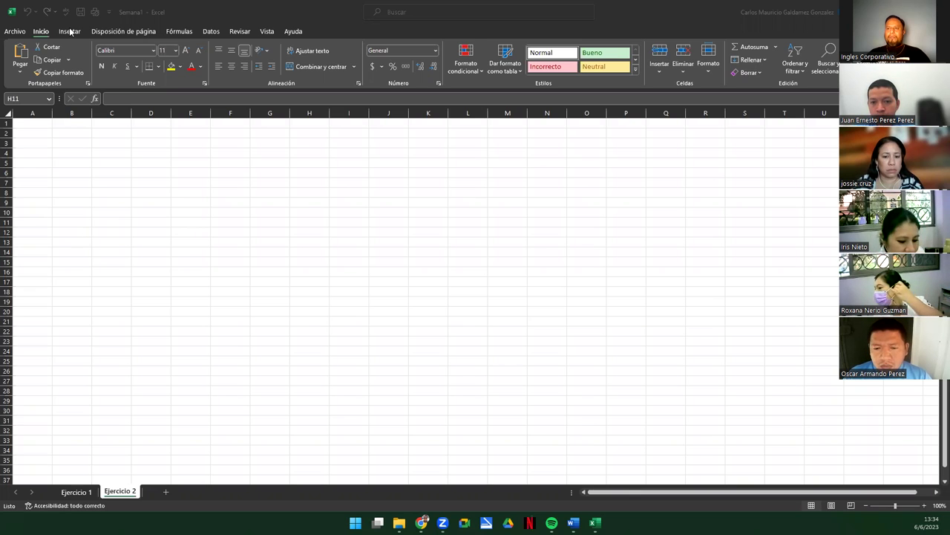
click(211, 15)
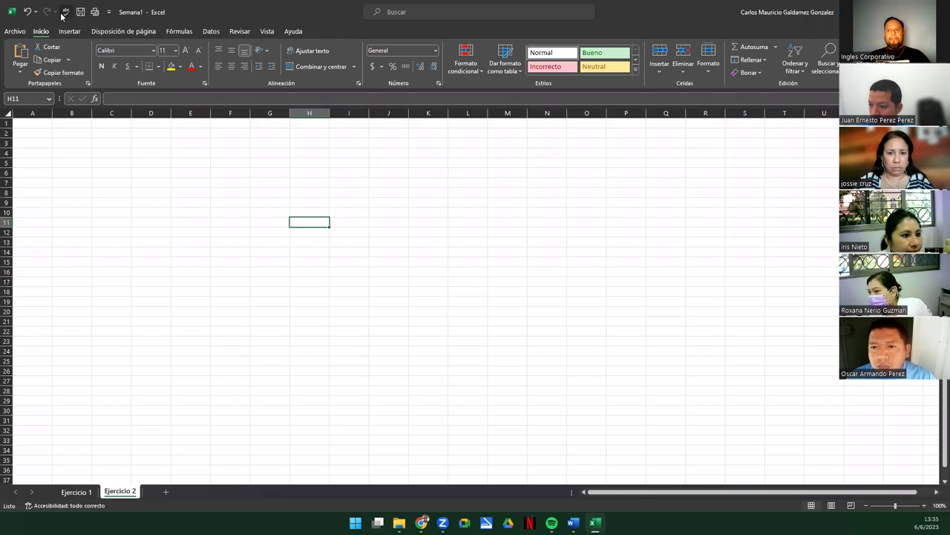
- Add the Bordes command from the most-used commands to the Quick Access Toolbar for all documents
click(108, 12)
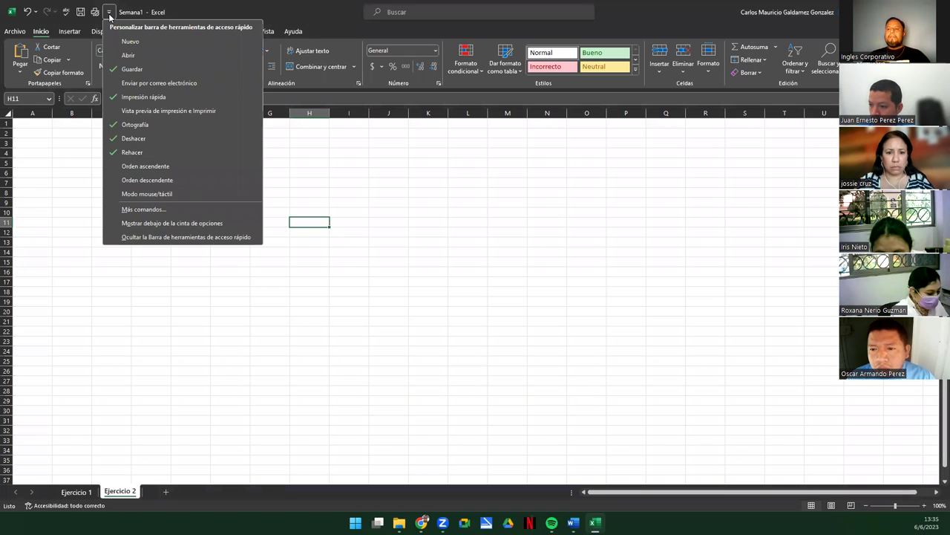
click(108, 12)
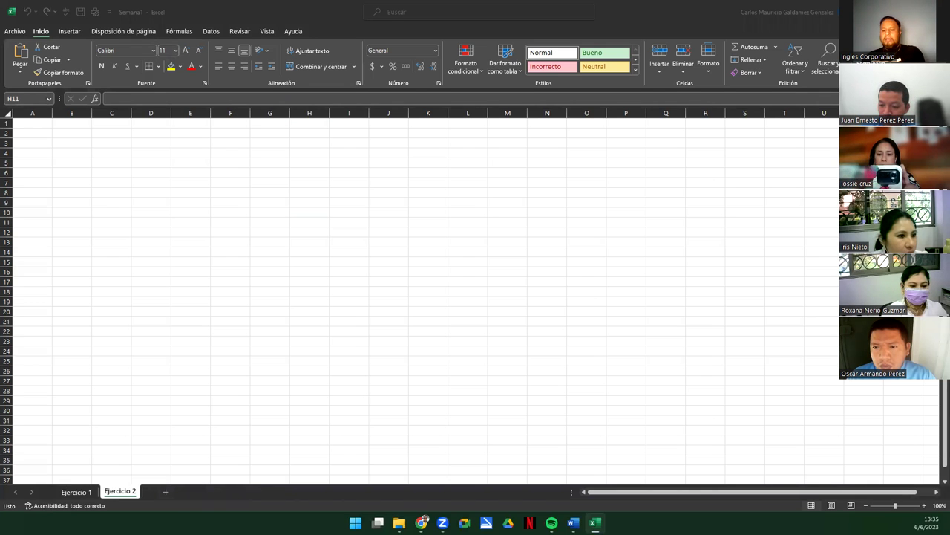
click(109, 14)
click(109, 14)
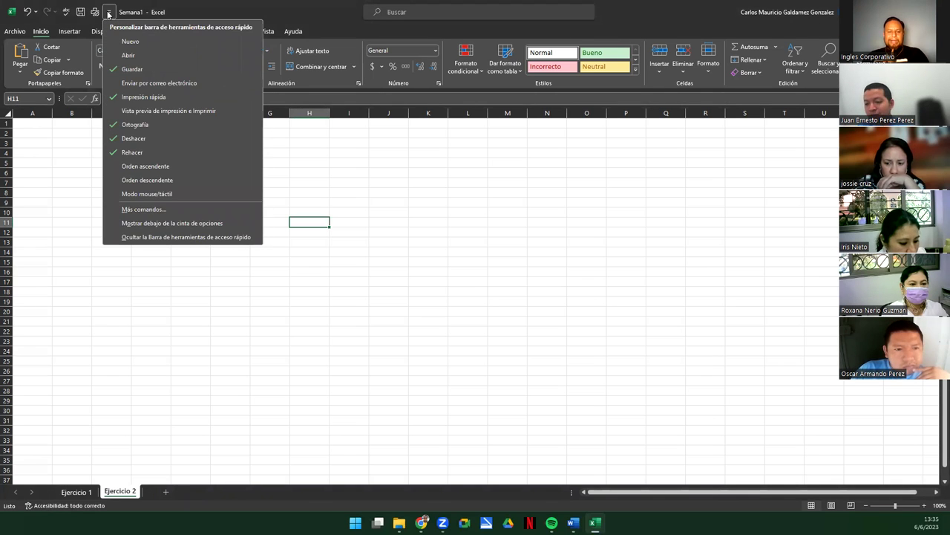
click(191, 216)
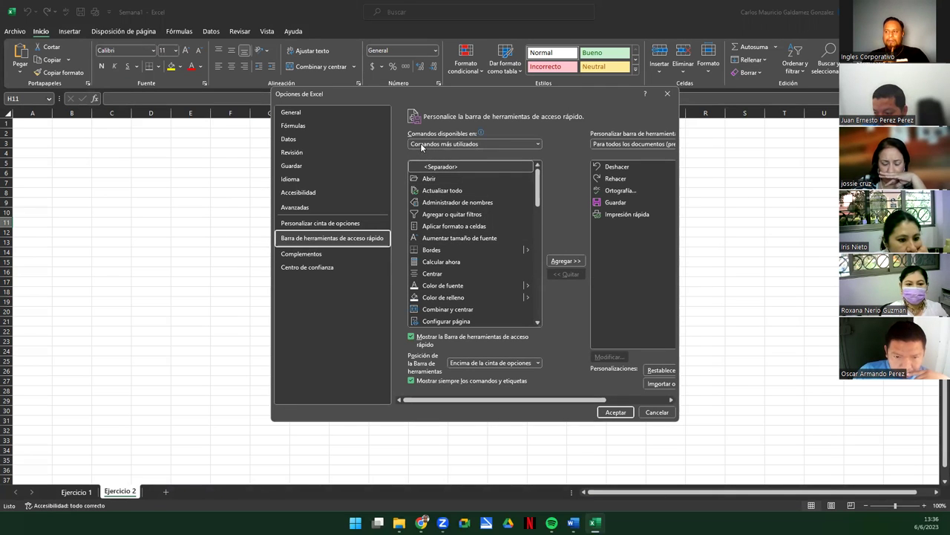
click(443, 252)
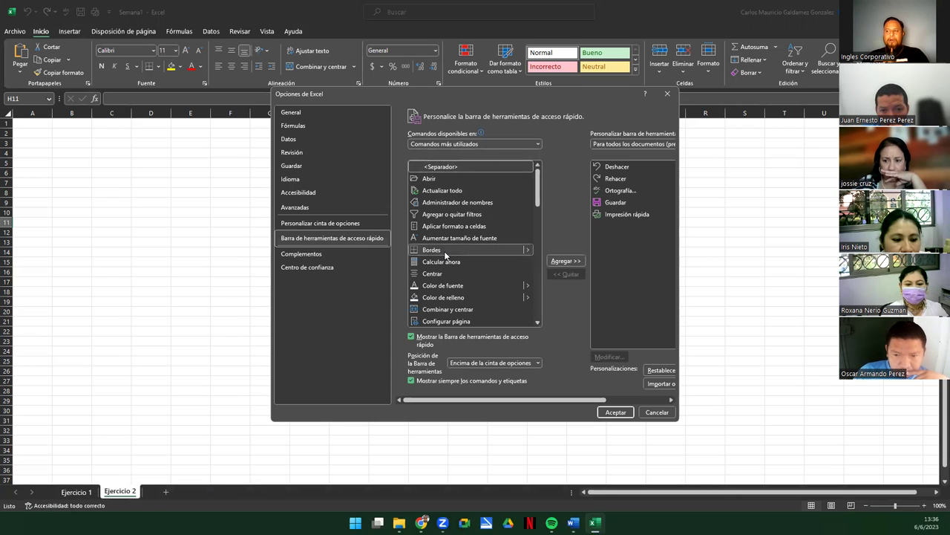
click(562, 262)
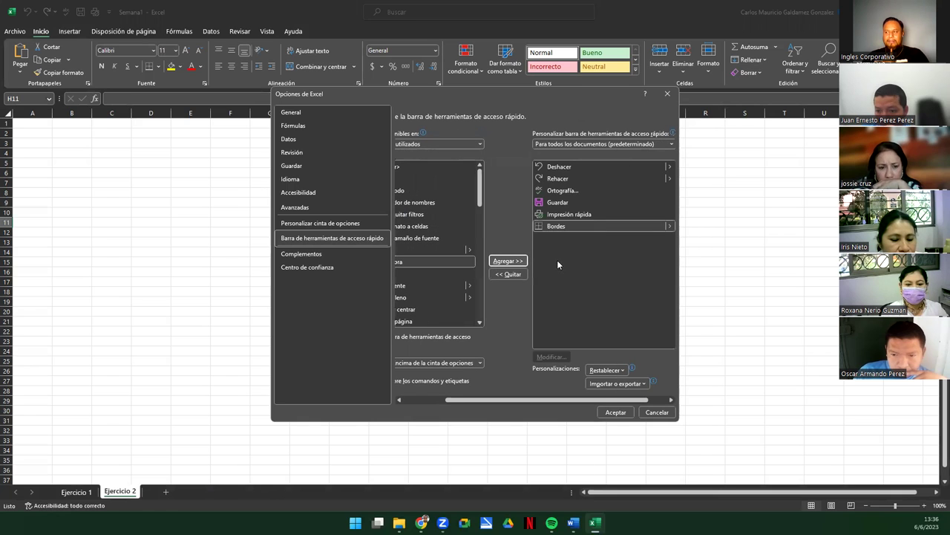
click(612, 414)
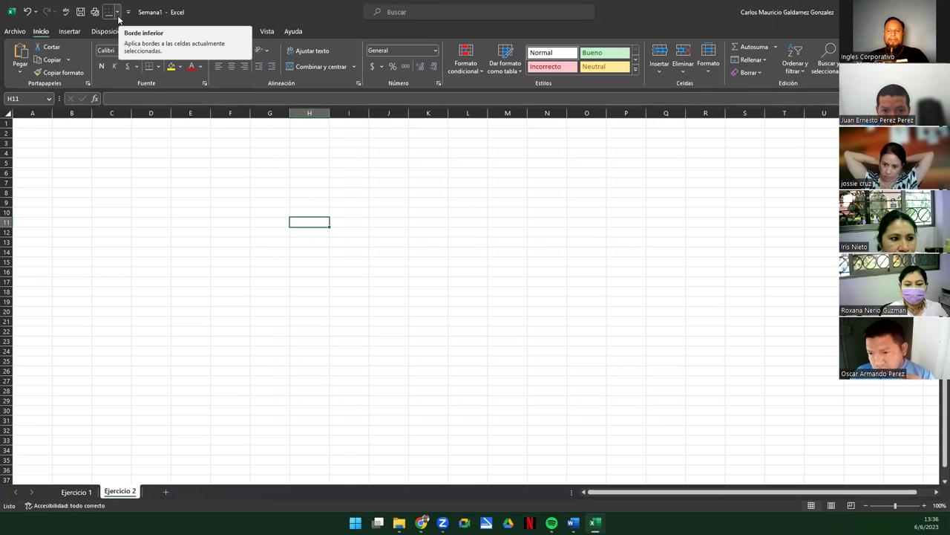
click(118, 15)
click(118, 15)
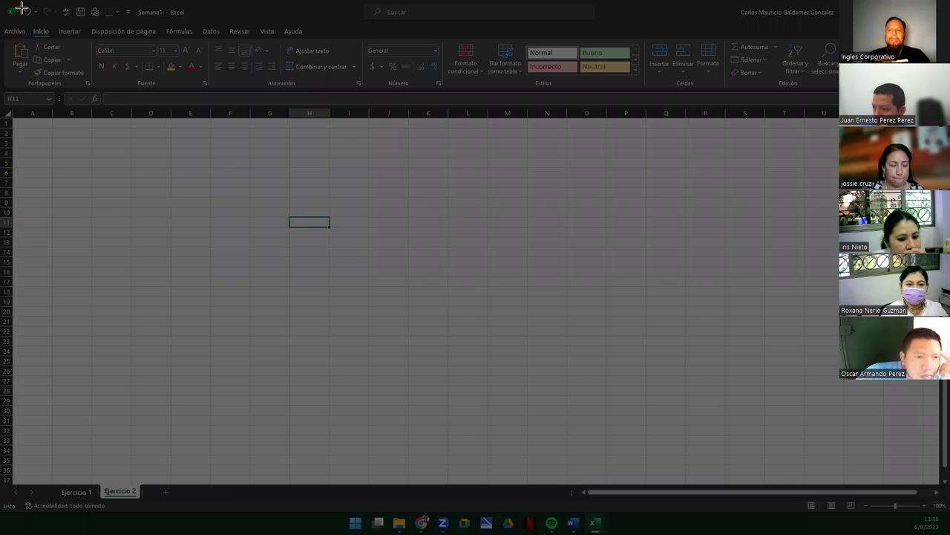
- Capture the customized Quick Access Toolbar and paste the image into the Ejercicio 2 sheet, placing it around G10:J11
mouse_move(22, 7)
mouse_down()
mouse_move(111, 30)
mouse_move(180, 27)
mouse_move(134, 23)
mouse_up()
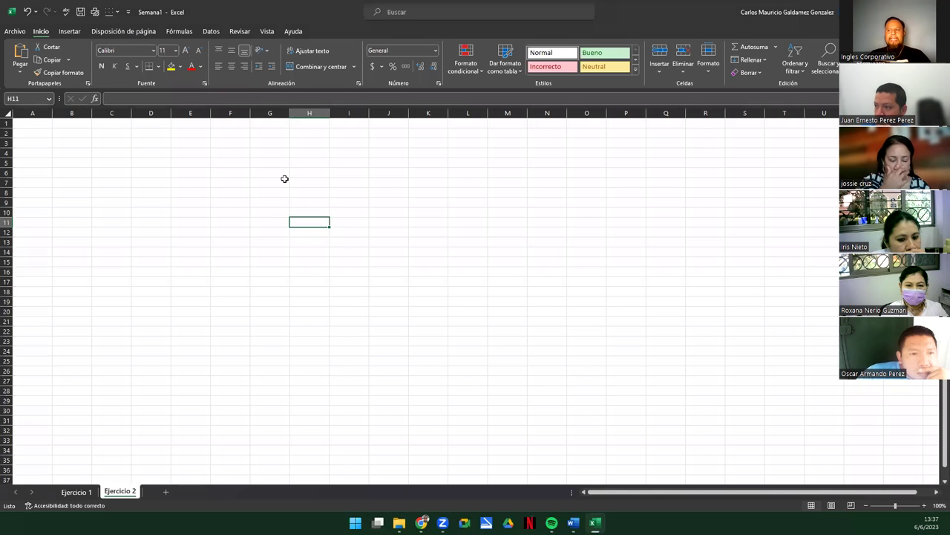
click(286, 182)
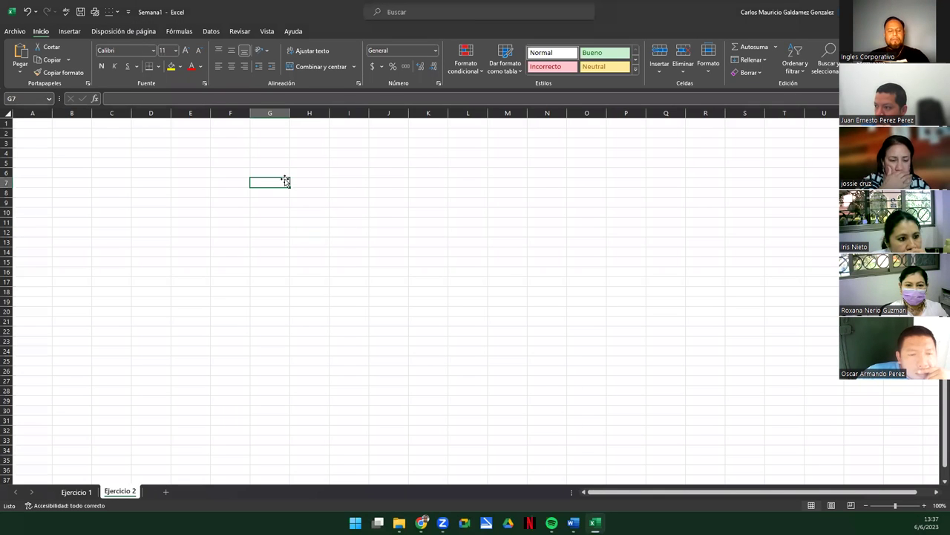
key(ctrl+v)
drag(282, 182, 304, 211)
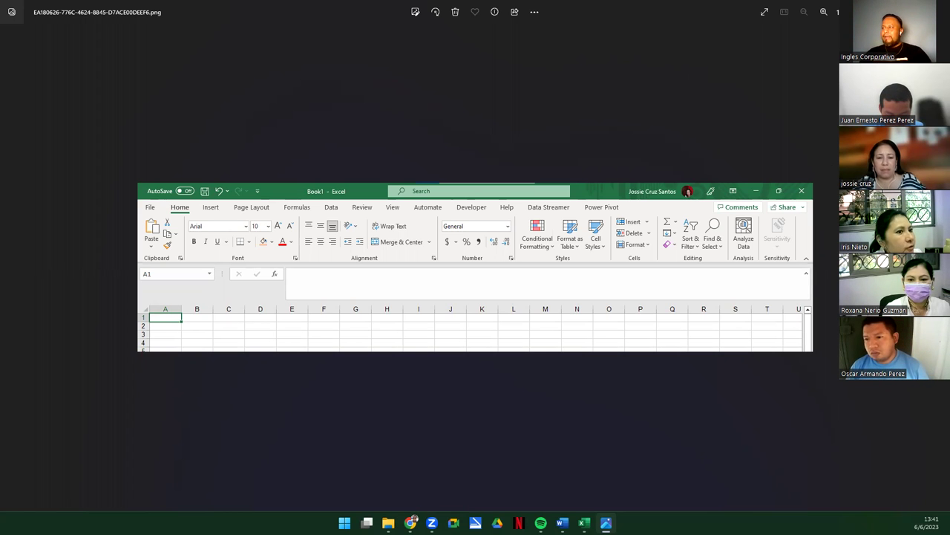
- Switch from the image viewer back to the Excel workbook
key(alt+Tab)
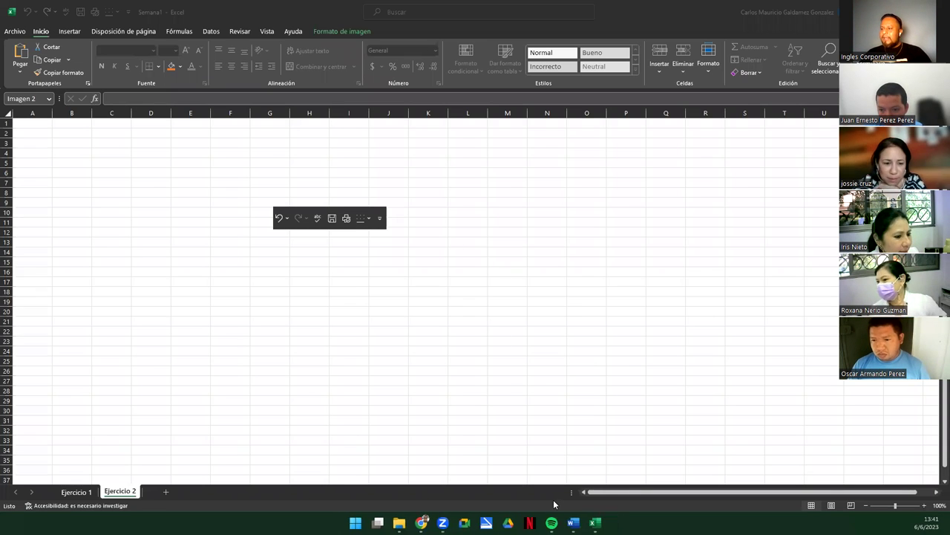
- Delete the pasted toolbar capture from the Ejercicio 2 sheet and select cell B2
click(321, 217)
key(Delete)
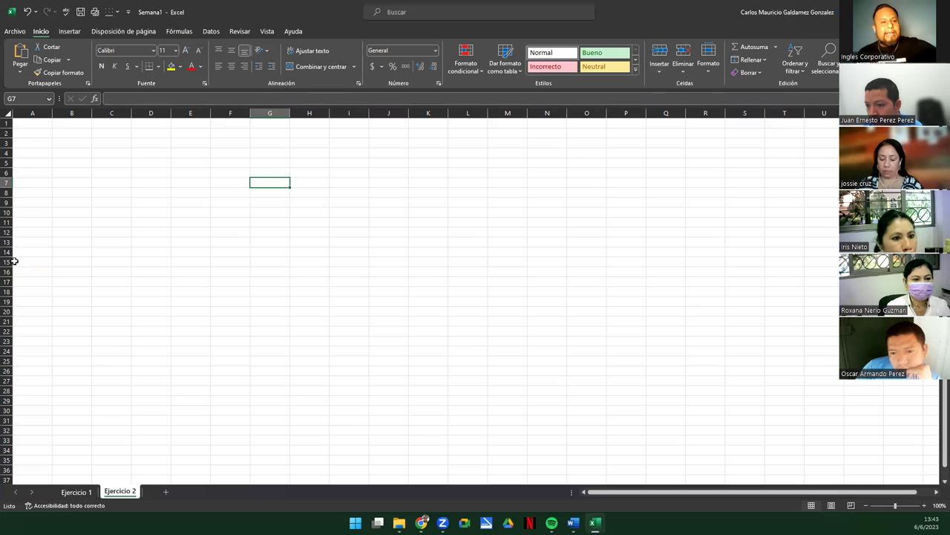
click(78, 491)
click(120, 491)
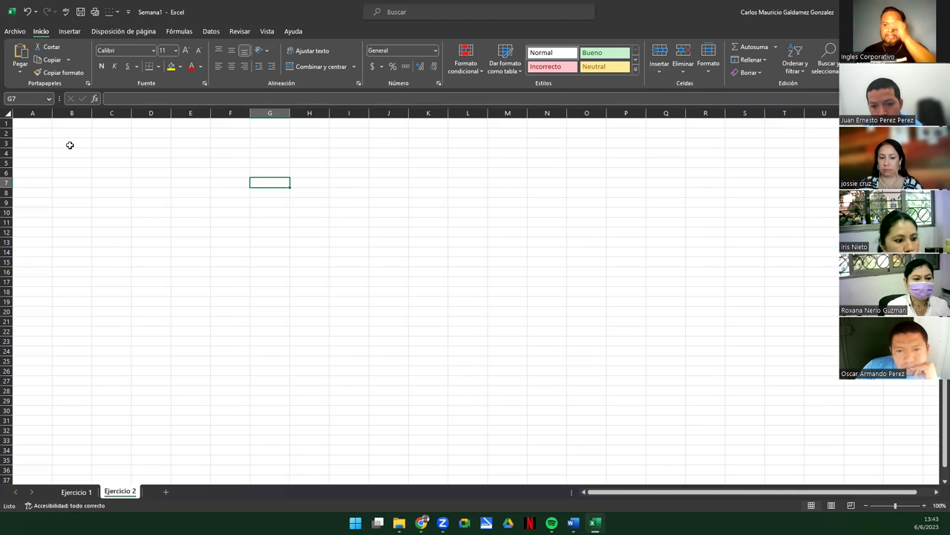
click(67, 132)
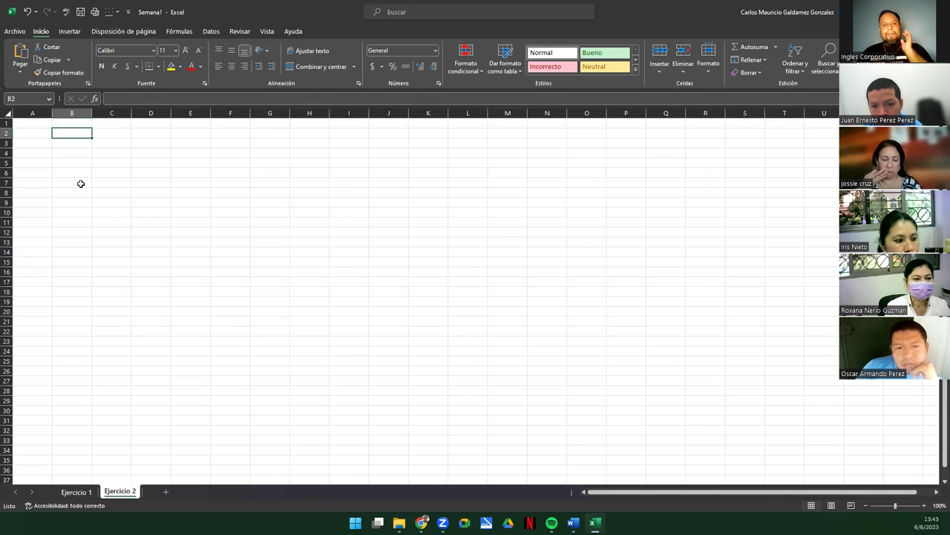
- Copy the range B1:E12, holding names, salaries, ISSS and AFP, from the Ejercicio 1 sheet
click(71, 492)
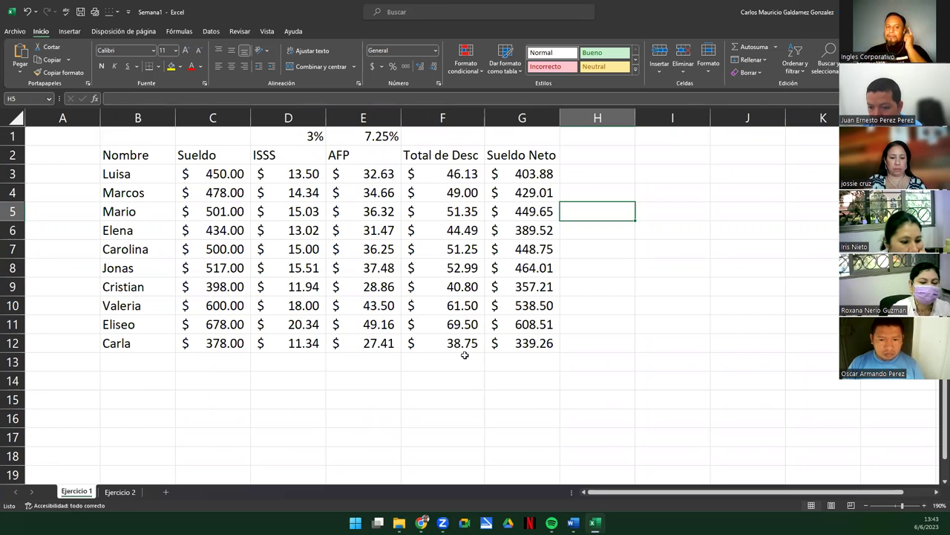
drag(119, 133, 384, 355)
key(ctrl+c)
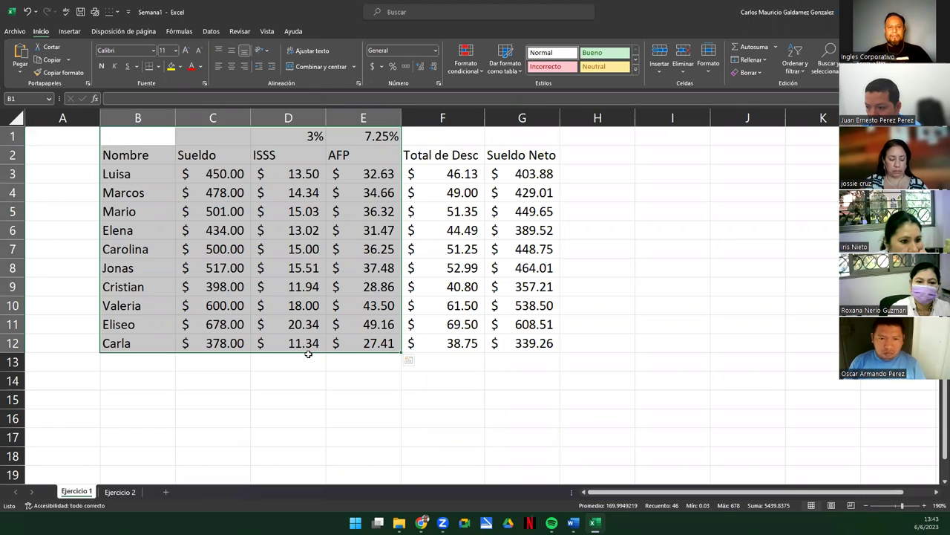
right_click(281, 280)
click(309, 253)
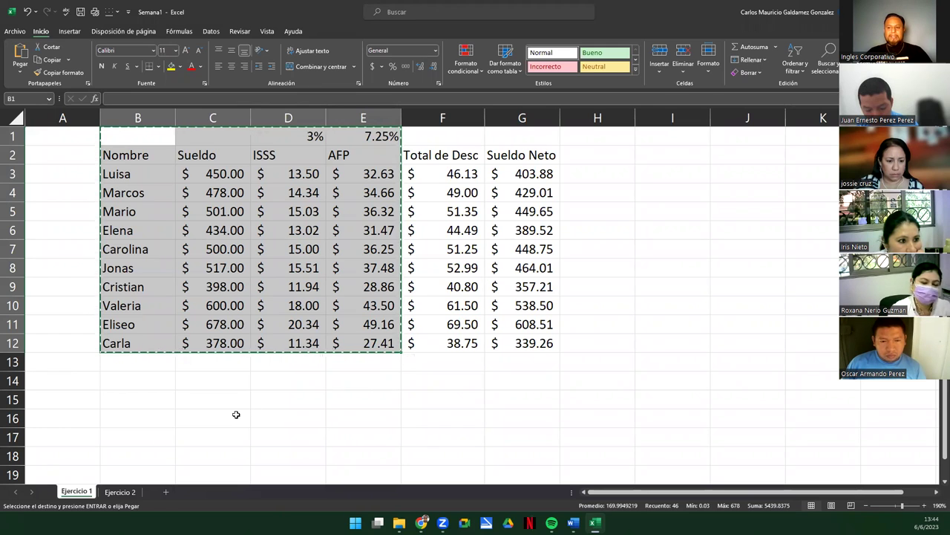
- Paste the copied payroll range into the Ejercicio 2 sheet starting at cell B1
click(118, 494)
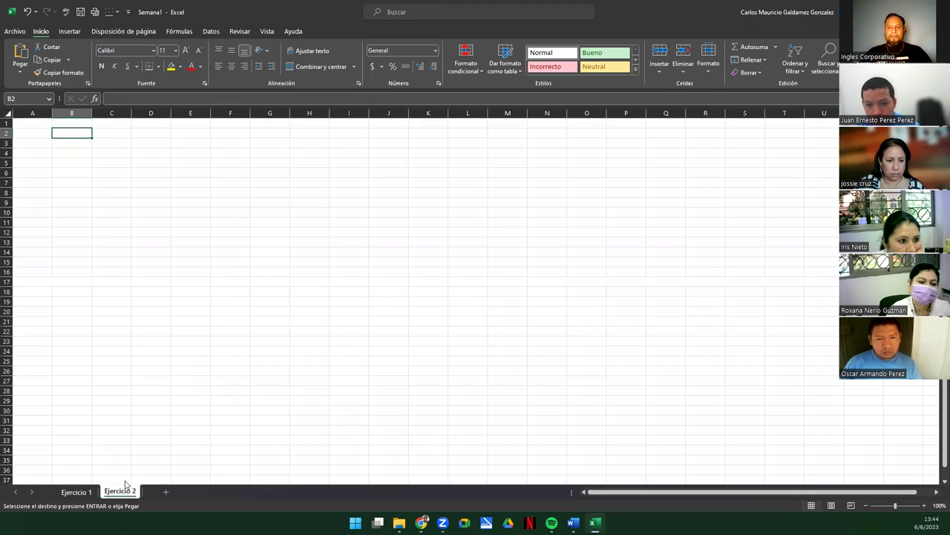
ctrl+scroll(112, 300, up, 3)
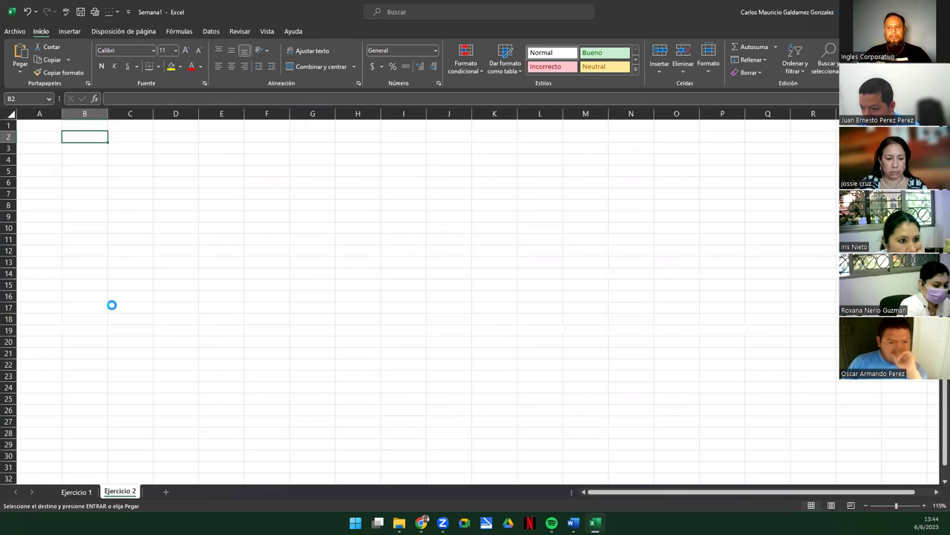
click(93, 128)
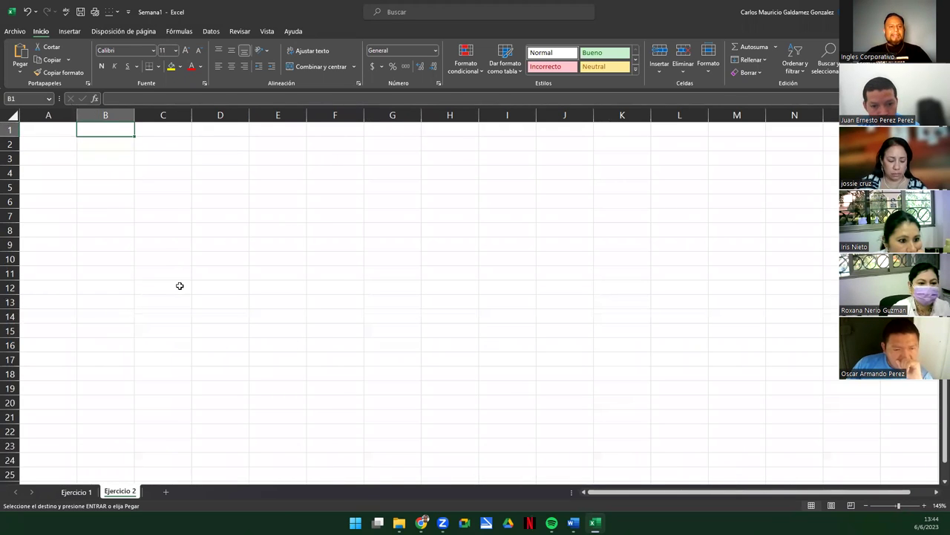
right_click(92, 130)
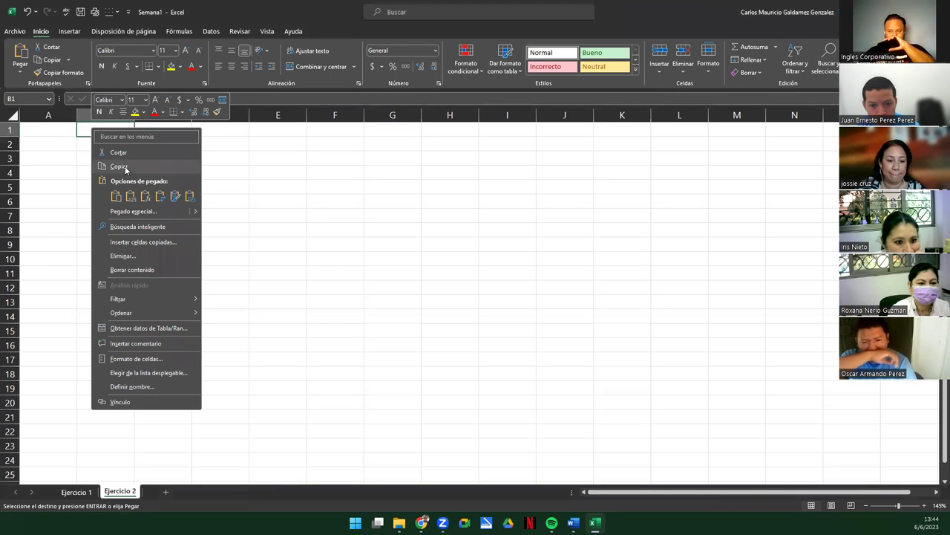
click(117, 196)
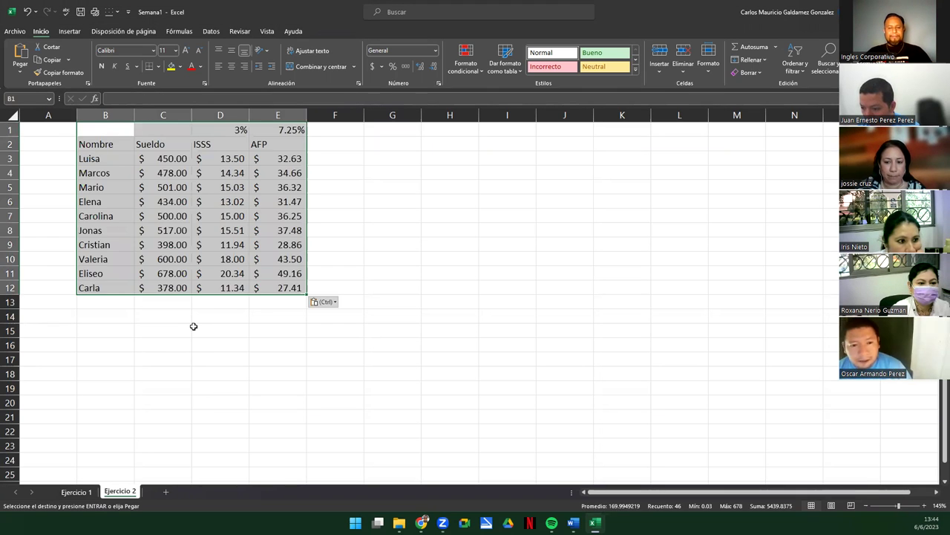
click(189, 260)
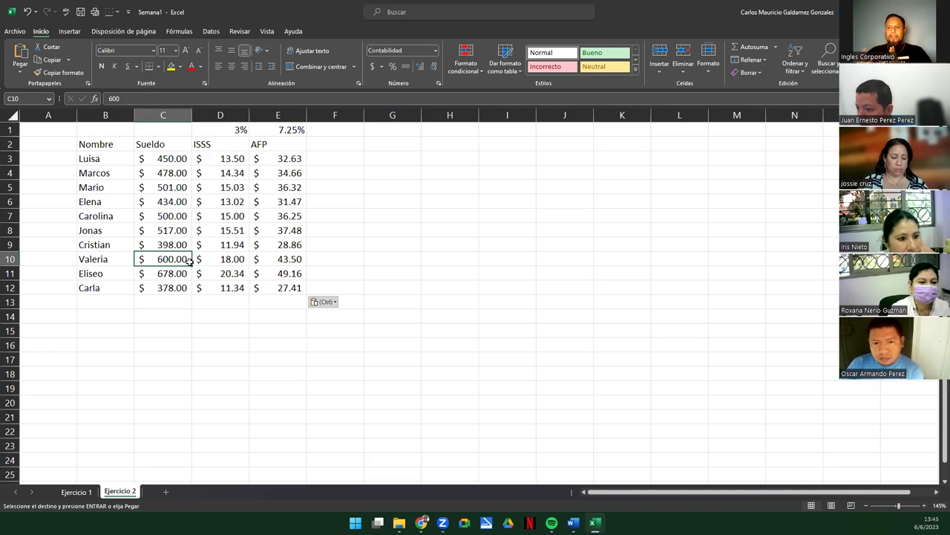
- Fill the last employee's name in B12 down through B24 and clear the extra entries in B23:B24
click(96, 289)
drag(145, 290, 161, 290)
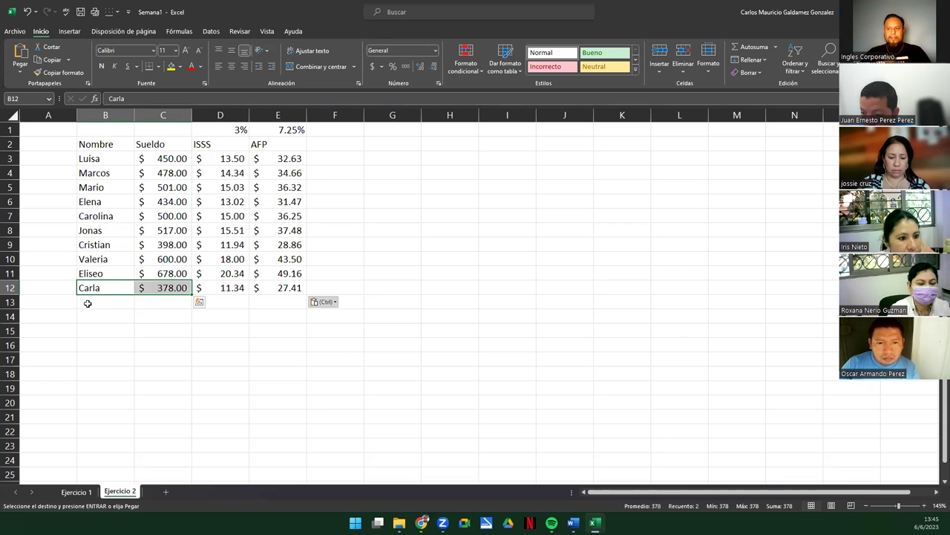
drag(93, 159, 115, 297)
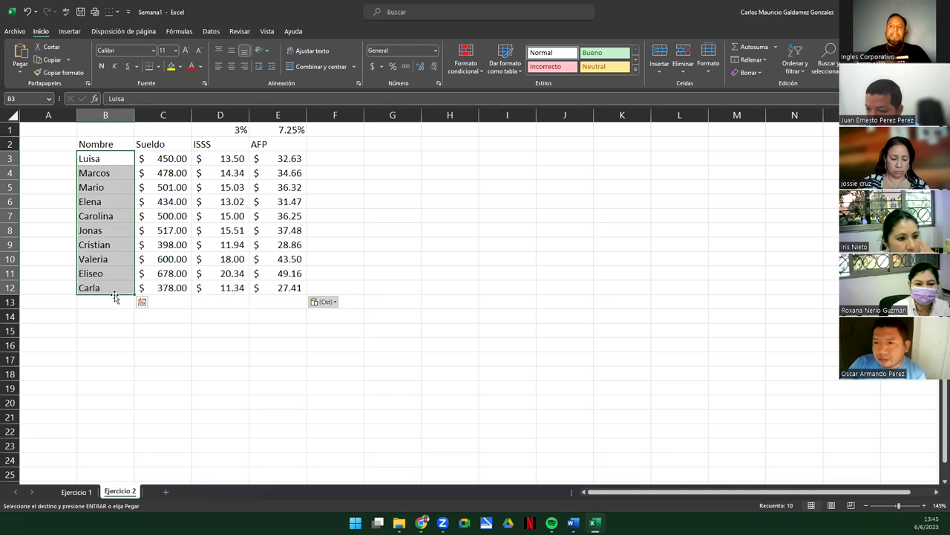
drag(104, 307, 103, 460)
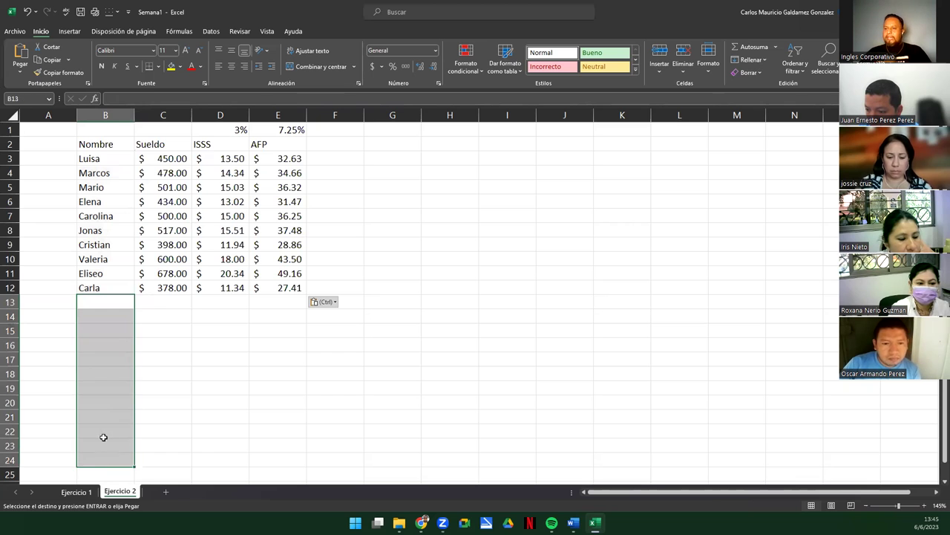
click(106, 300)
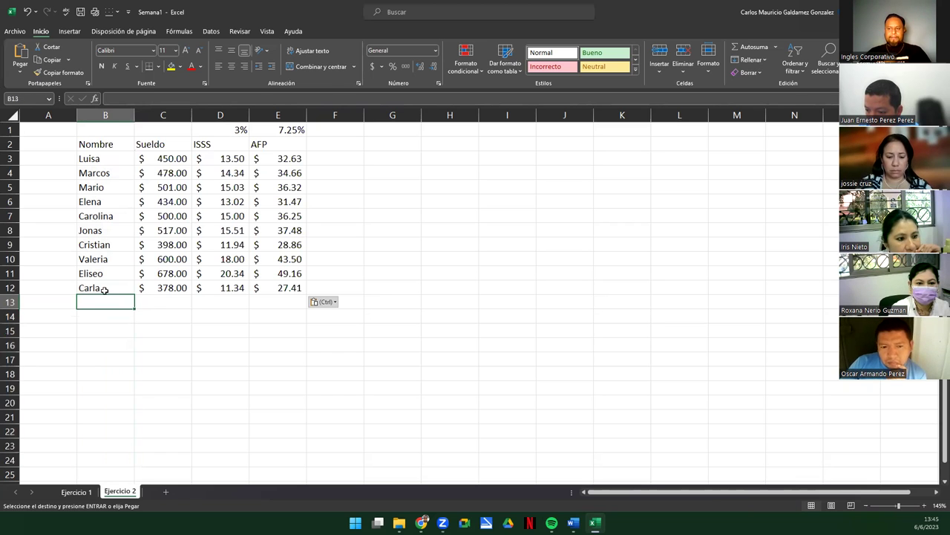
click(106, 289)
drag(134, 295, 121, 470)
drag(107, 158, 105, 462)
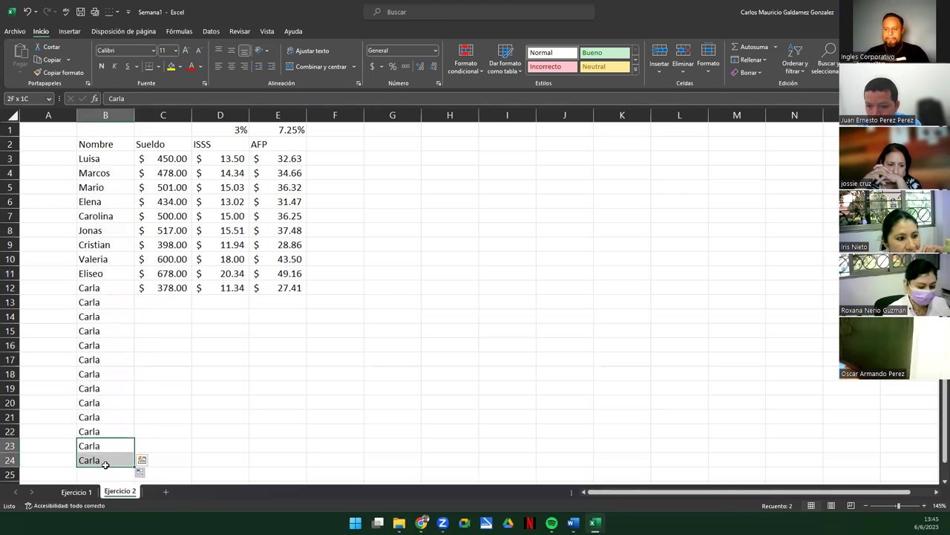
key(Delete)
- Fill the salary in C12 down through C22 for the ten added rows
drag(92, 303, 121, 430)
drag(157, 304, 157, 440)
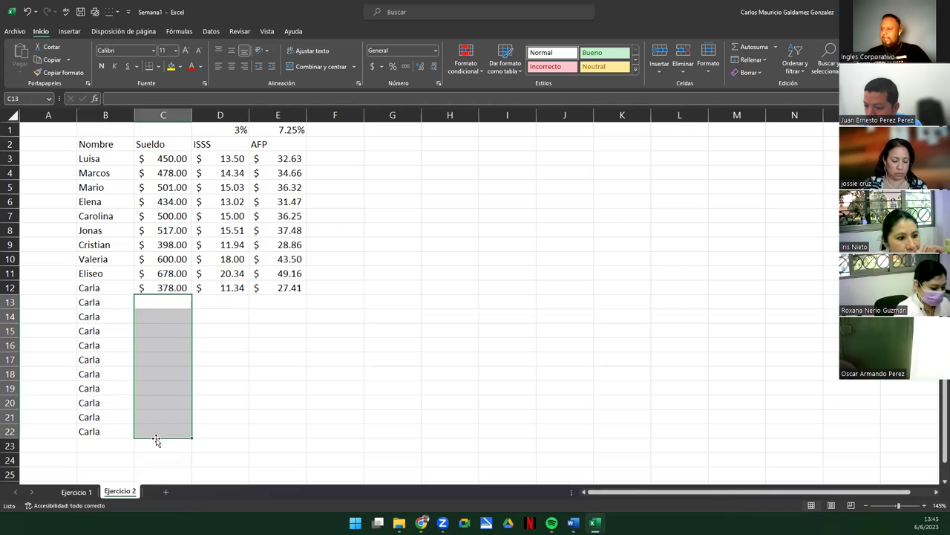
click(104, 304)
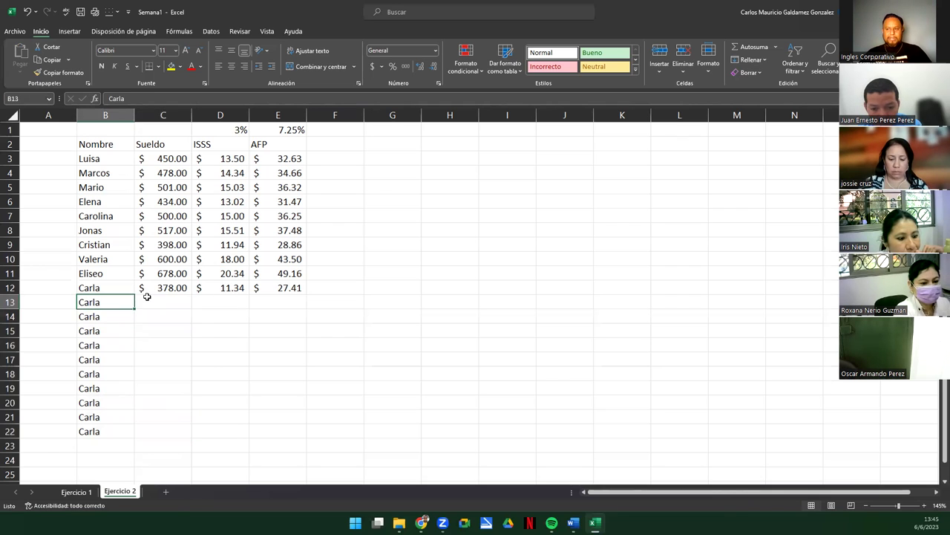
click(151, 291)
drag(176, 332, 176, 443)
drag(154, 301, 144, 432)
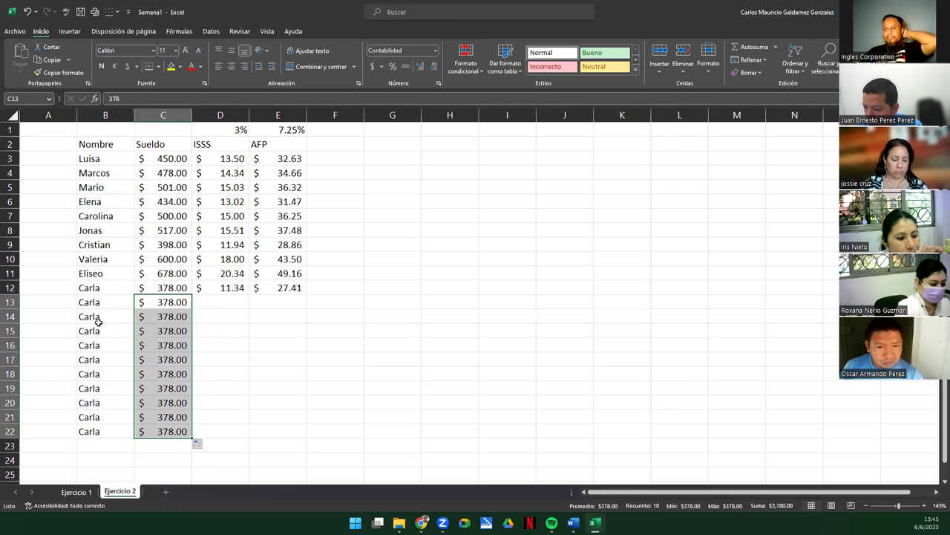
- Shade the range B13:E22 yellow and clear its contents
drag(86, 288, 260, 433)
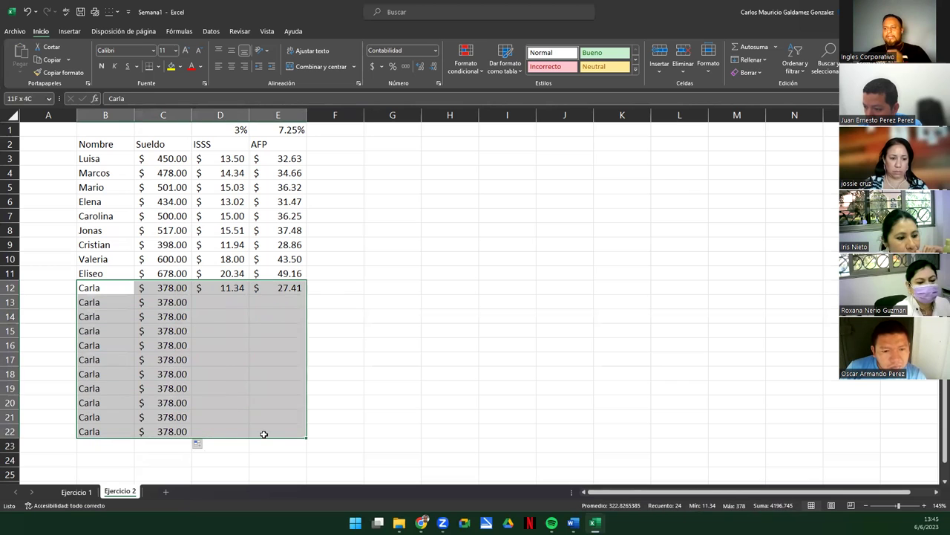
drag(107, 299, 278, 426)
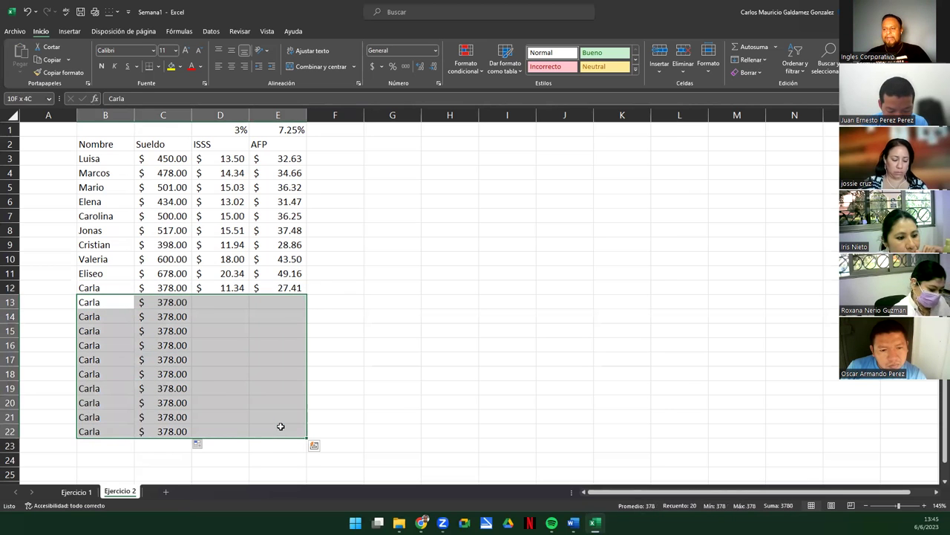
click(171, 72)
key(Delete)
click(148, 349)
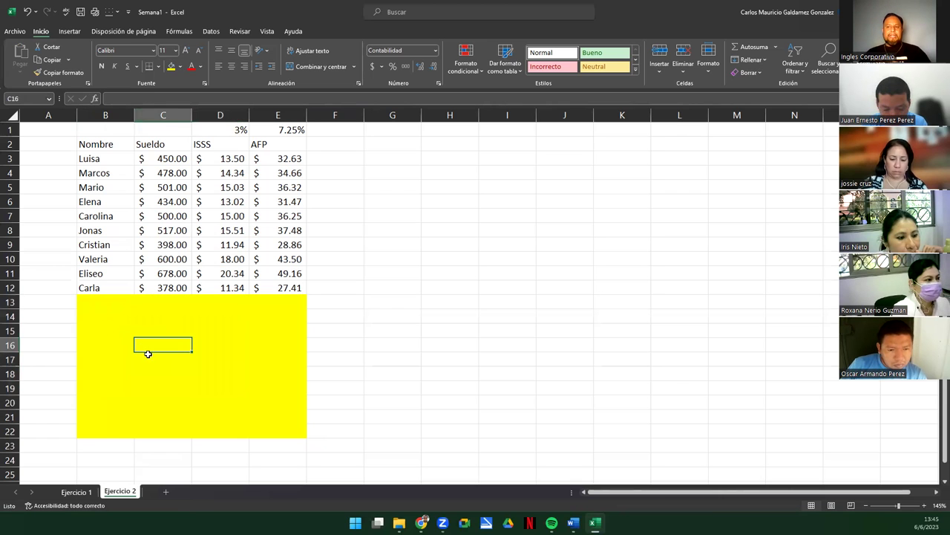
- Apply all borders to the employee rows in B3:E22, including the yellow rows
drag(90, 159, 275, 432)
click(159, 66)
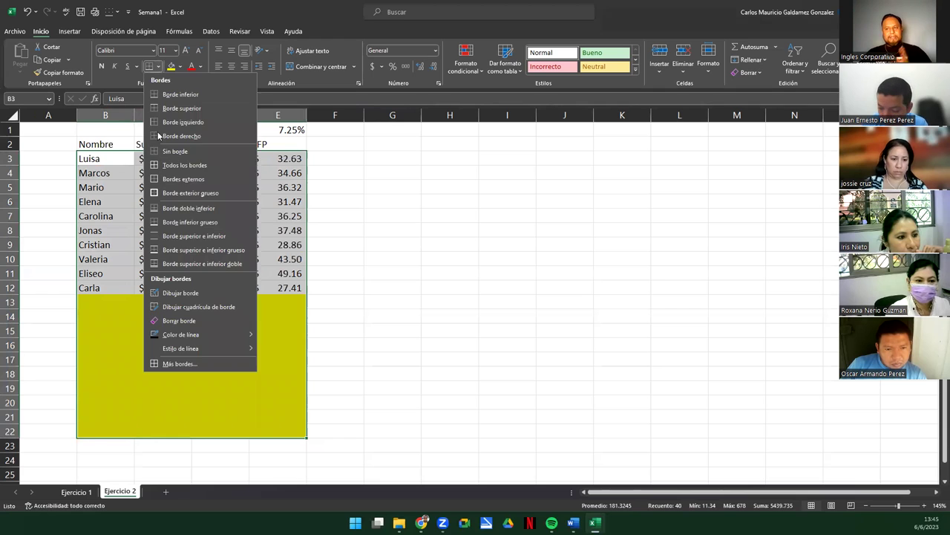
click(164, 166)
click(228, 386)
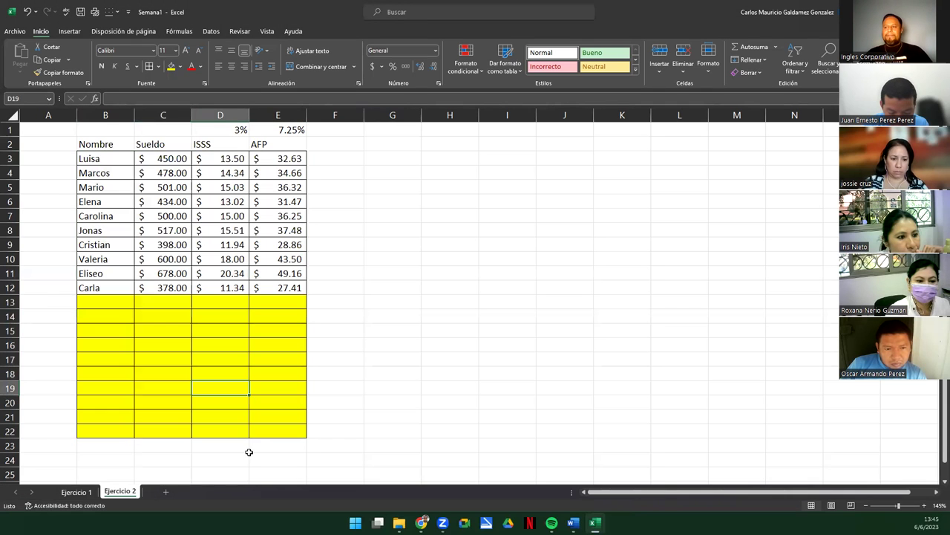
drag(96, 302, 273, 428)
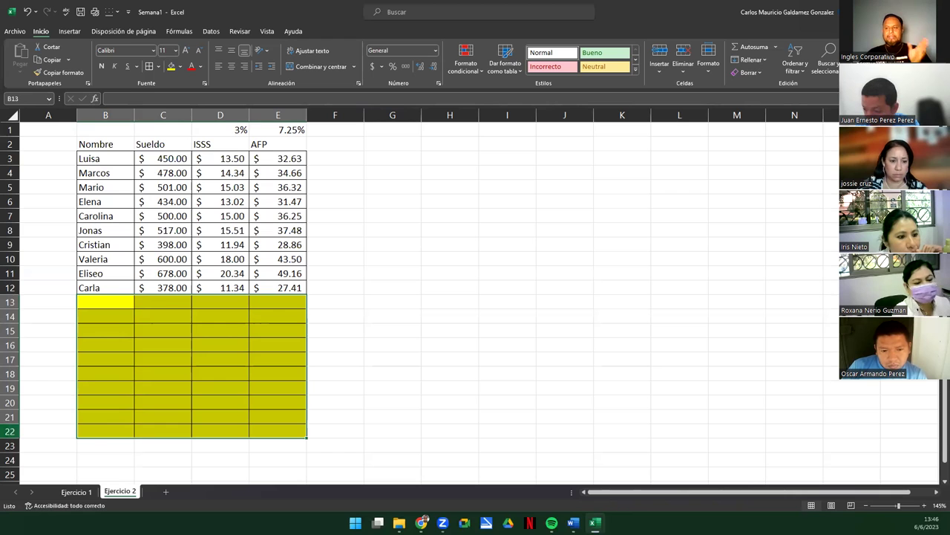
- Add an FSV column header in F2 with its 8% rate in F1
click(335, 143)
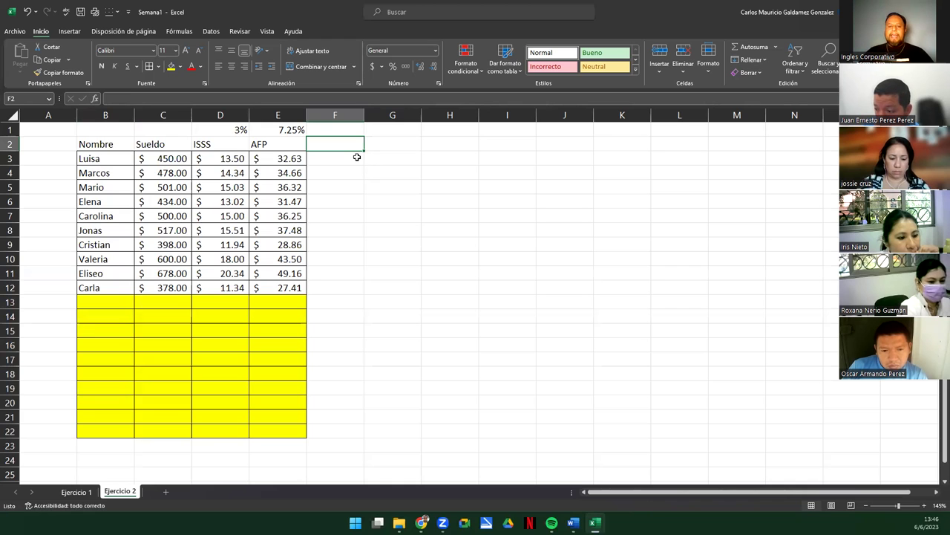
text(FSV)
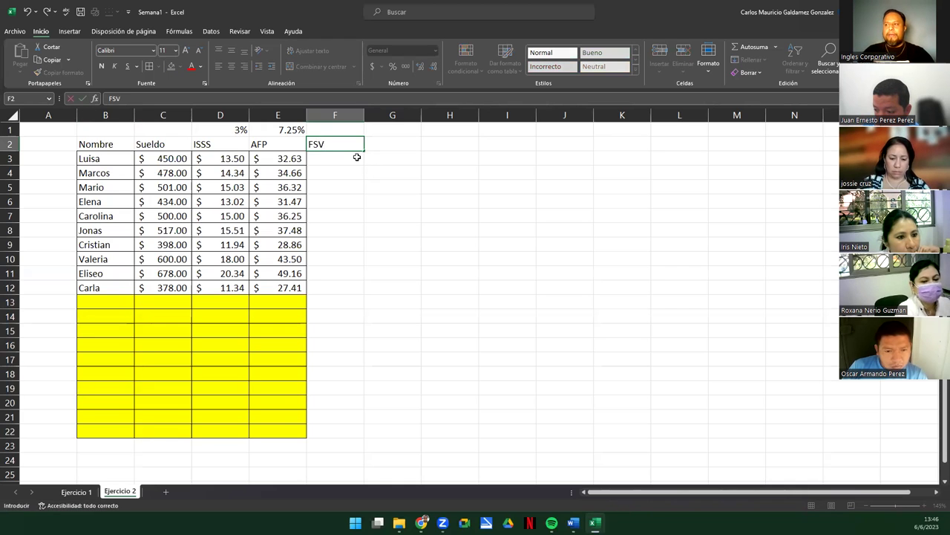
key(Tab)
key(Left)
key(Up)
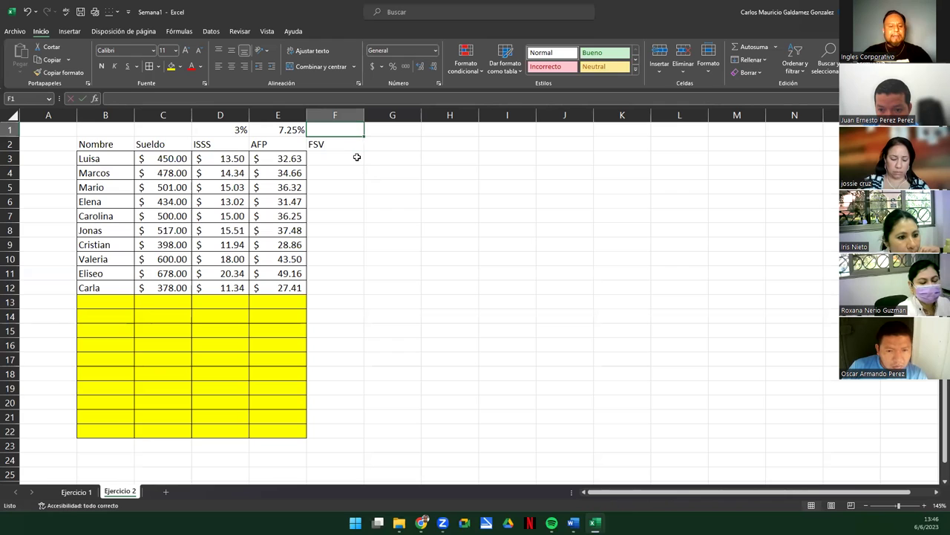
text(8%)
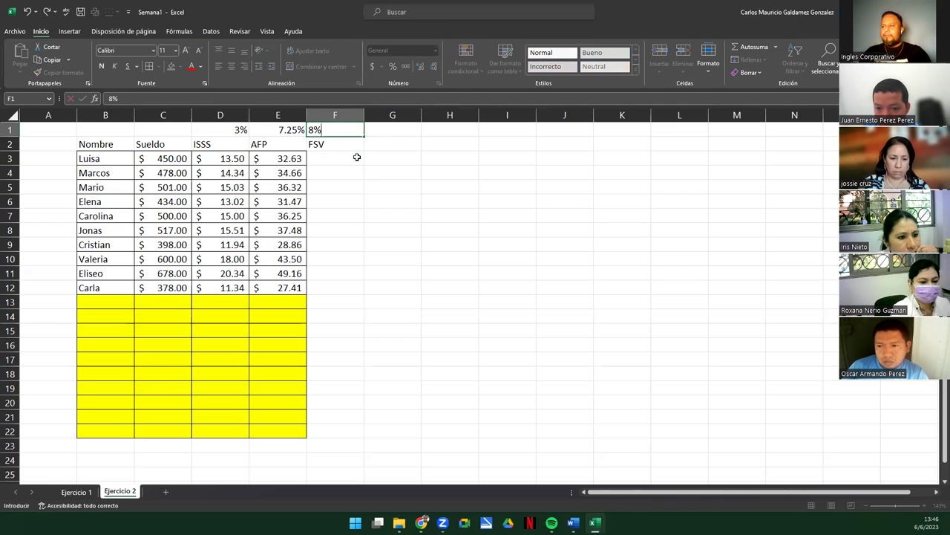
key(Tab)
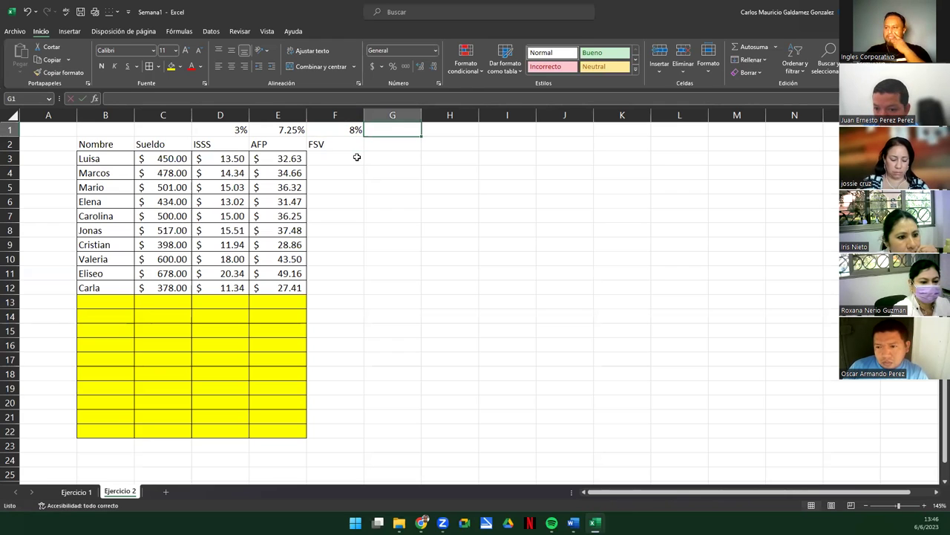
- Enter the label Anticipos in cell G1
key(Down)
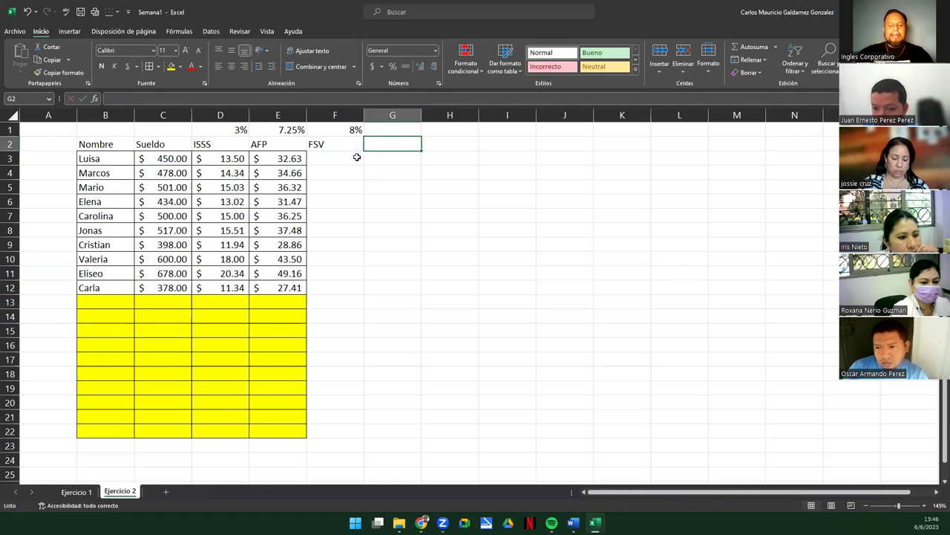
key(Up)
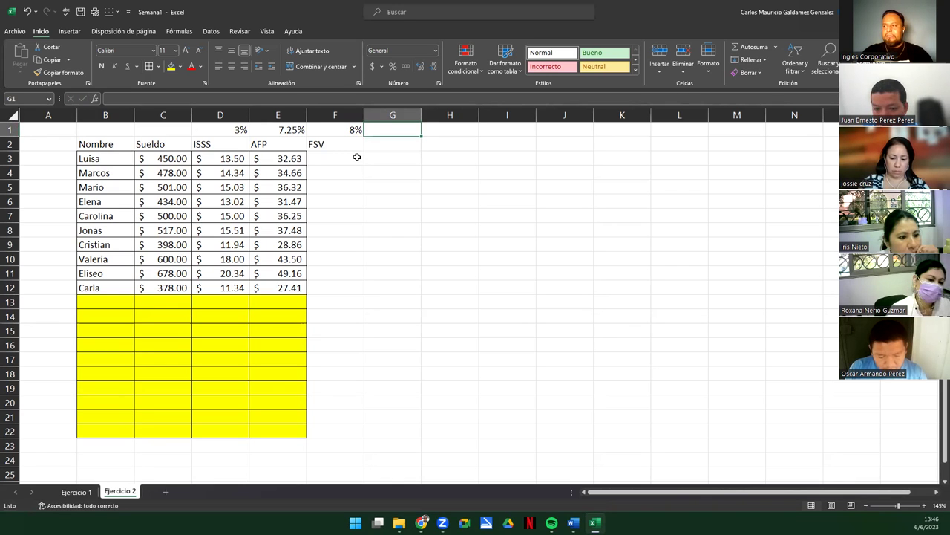
text(Anticipos)
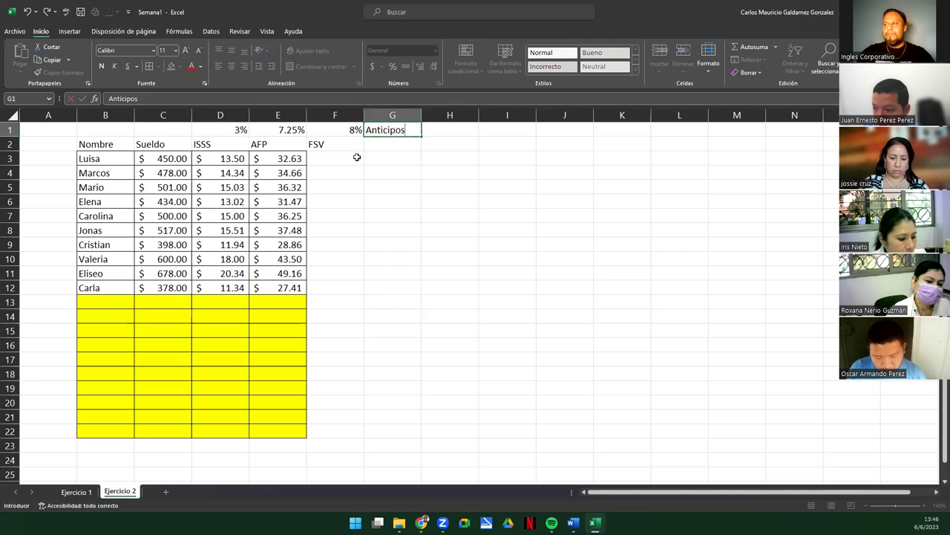
key(Return)
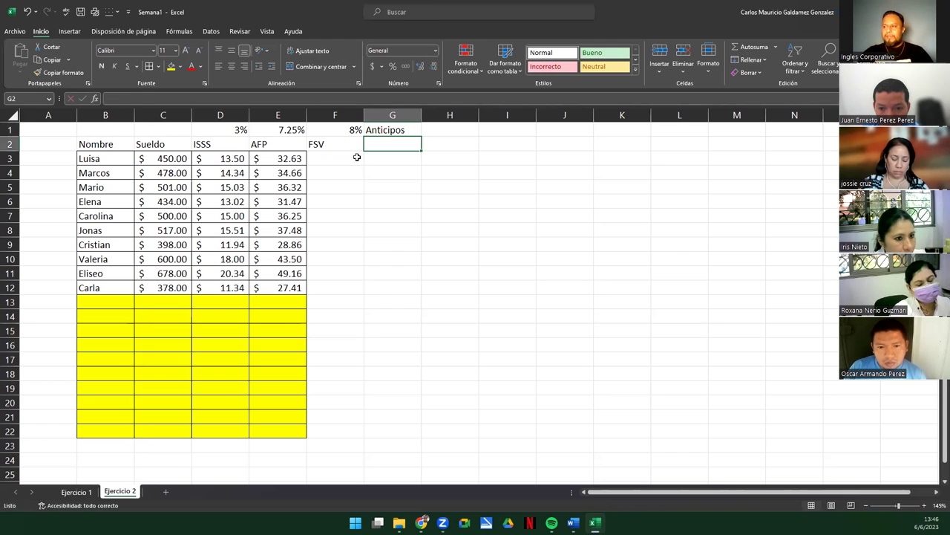
- Move the Anticipos header from G1 down to G2, in line with the other column headers
key(Right)
key(Left)
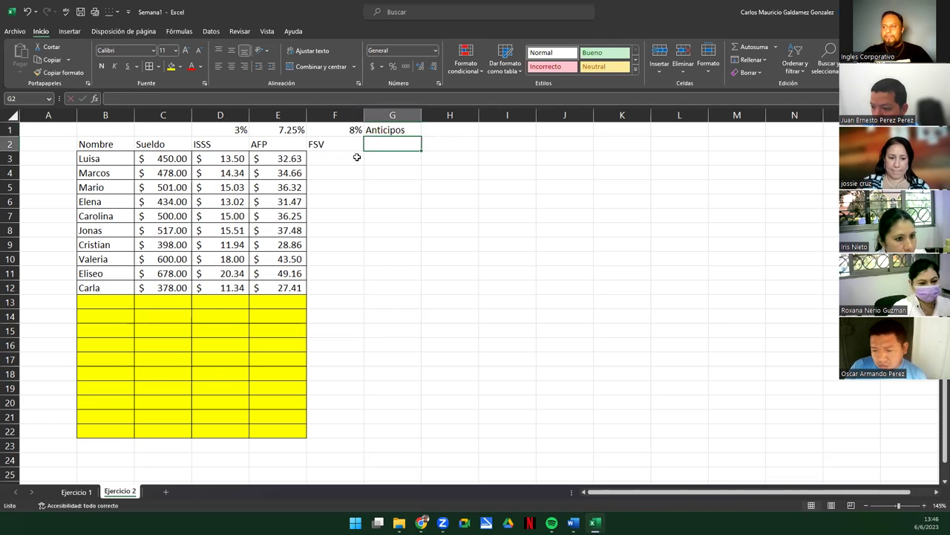
key(Up)
key(ctrl+c)
key(Down)
key(ctrl+v)
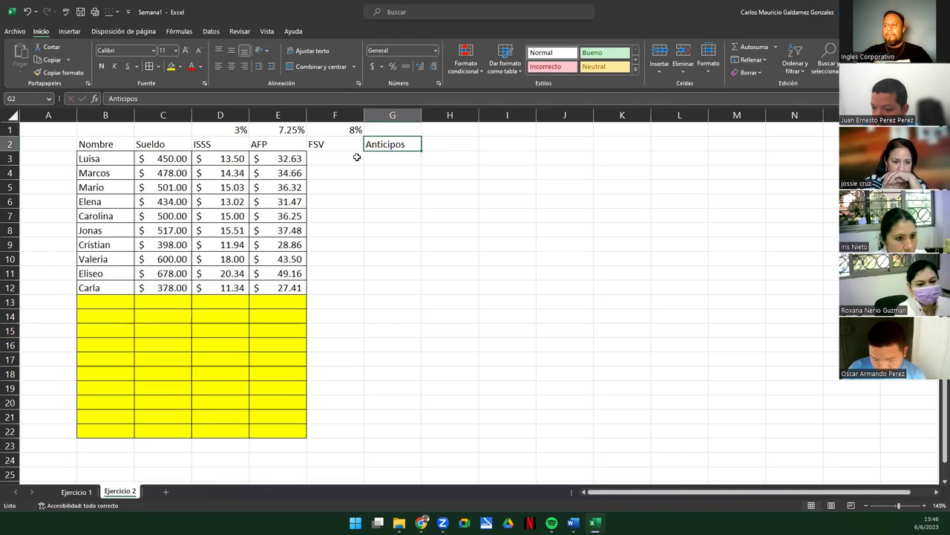
key(Right)
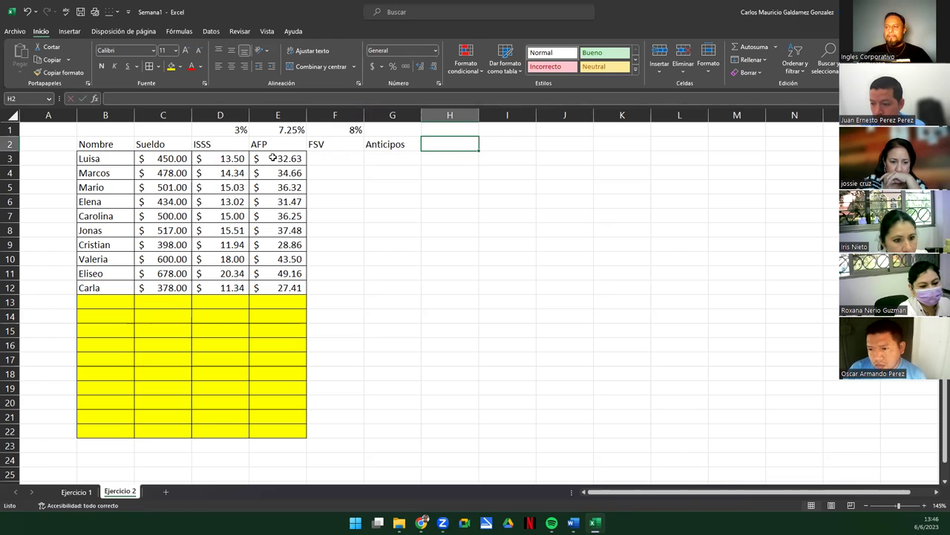
- Fill the ISSS formula from D3 down through D22, covering the yellow rows
drag(329, 157, 383, 429)
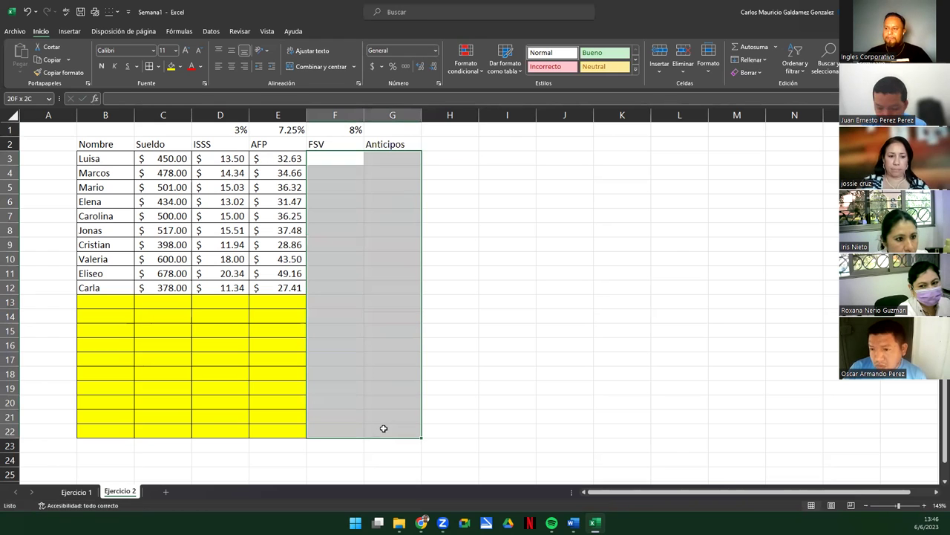
click(224, 302)
drag(267, 356, 278, 431)
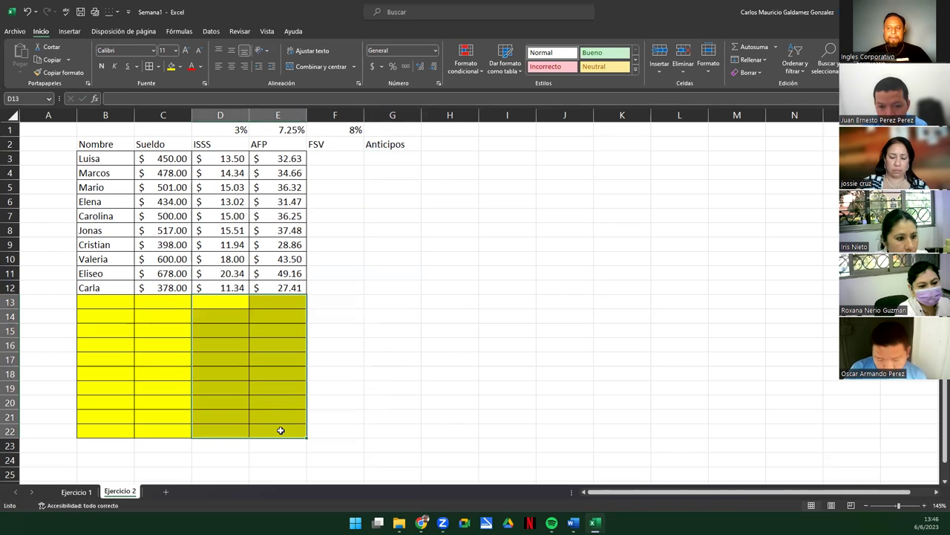
drag(219, 159, 292, 158)
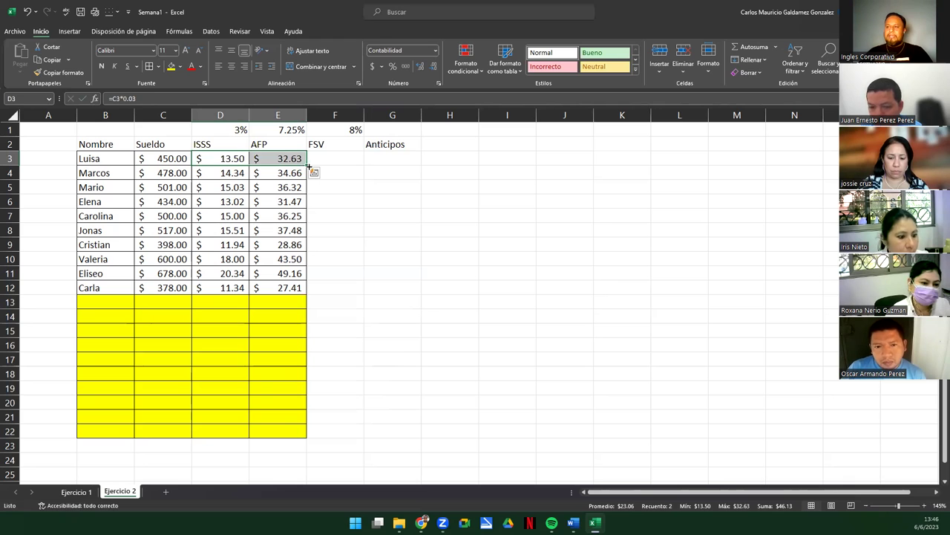
click(242, 165)
drag(250, 165, 249, 433)
click(247, 422)
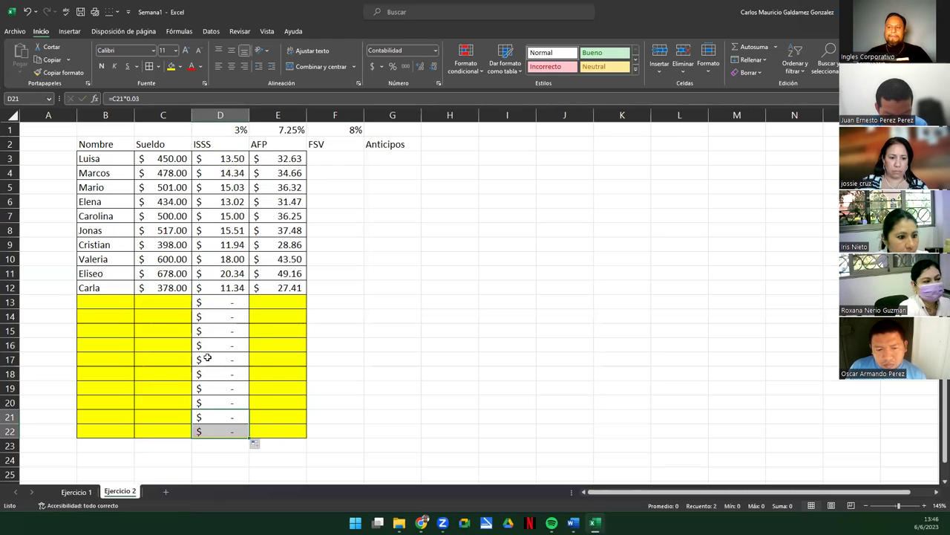
click(214, 162)
- Enter a trial salary of 690 in C13 to test the deduction formulas
drag(159, 304, 152, 432)
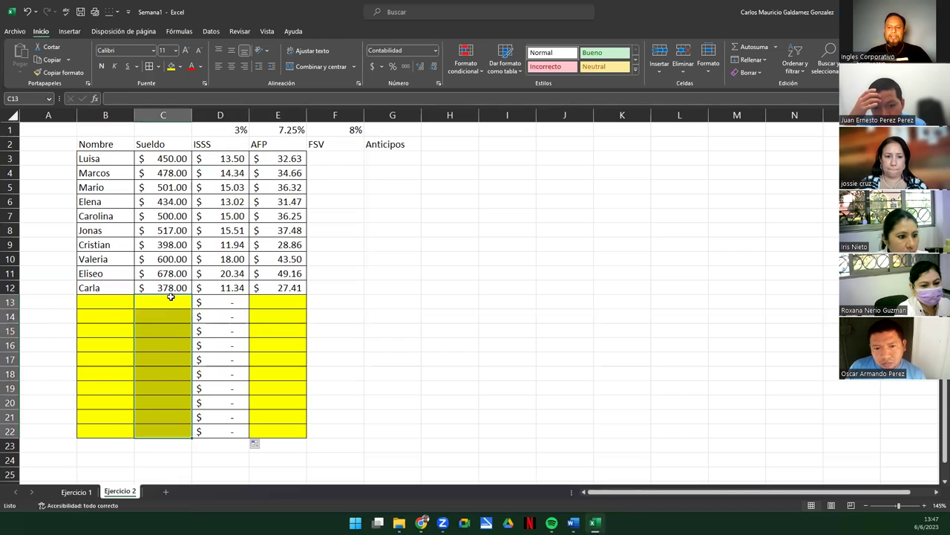
click(177, 299)
text(690)
key(Return)
drag(226, 304, 259, 303)
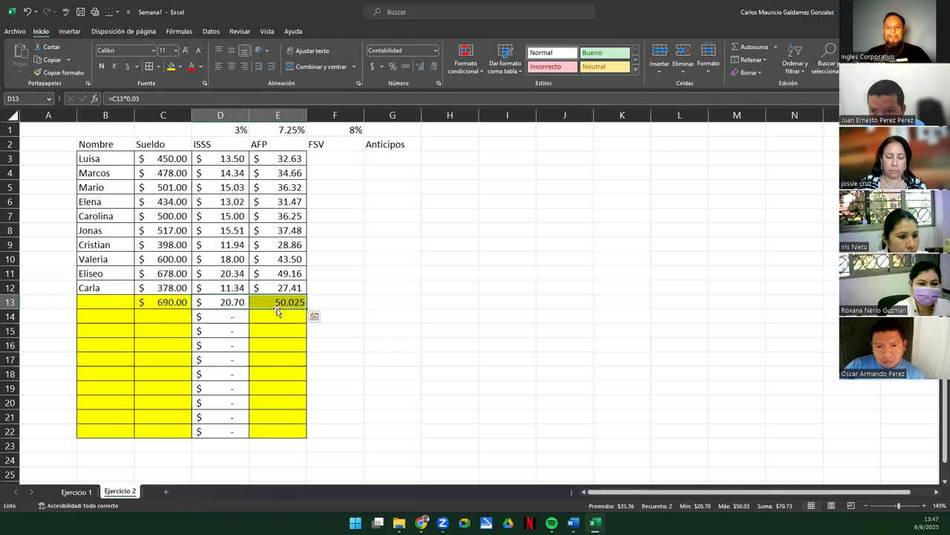
- Fill the AFP formula from E12 down through E22
click(271, 287)
drag(306, 294, 309, 437)
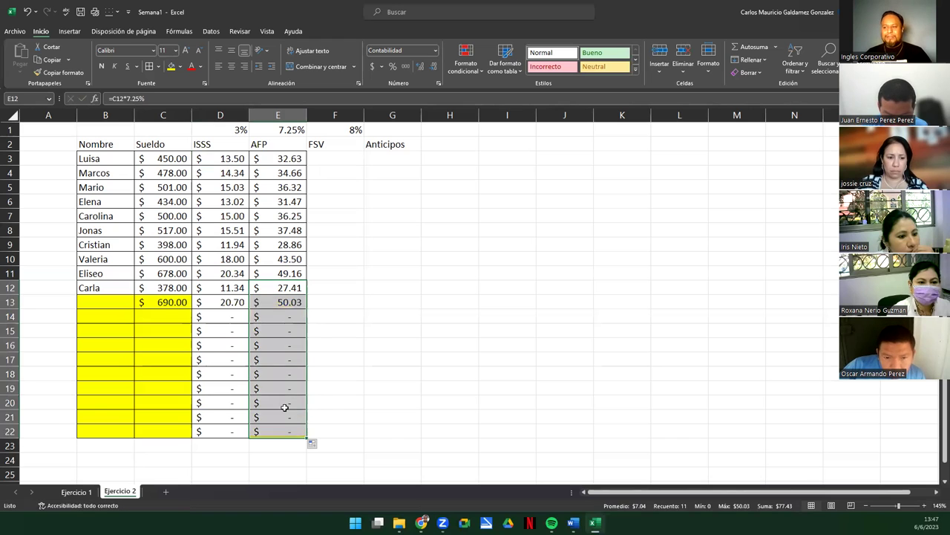
click(283, 404)
- Clear the trial salary from C13
click(164, 304)
key(Delete)
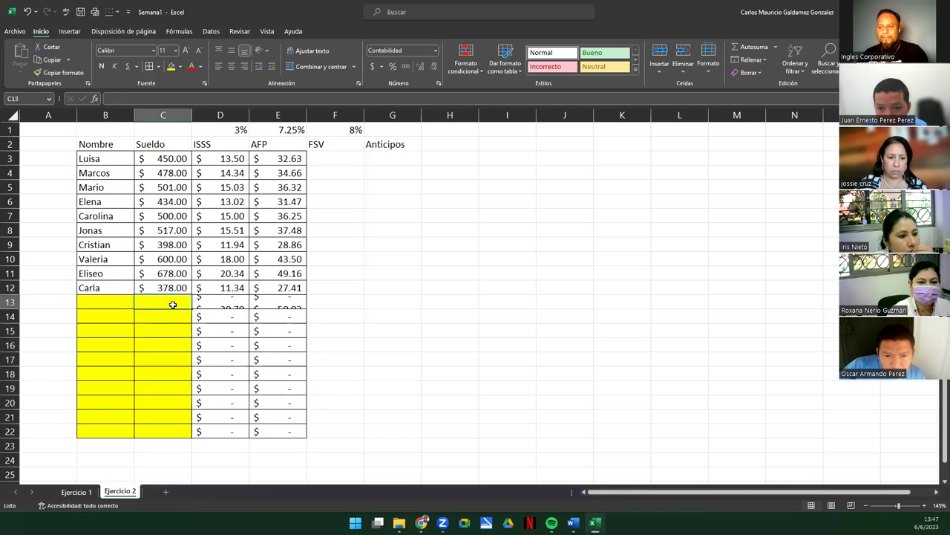
drag(132, 300, 171, 433)
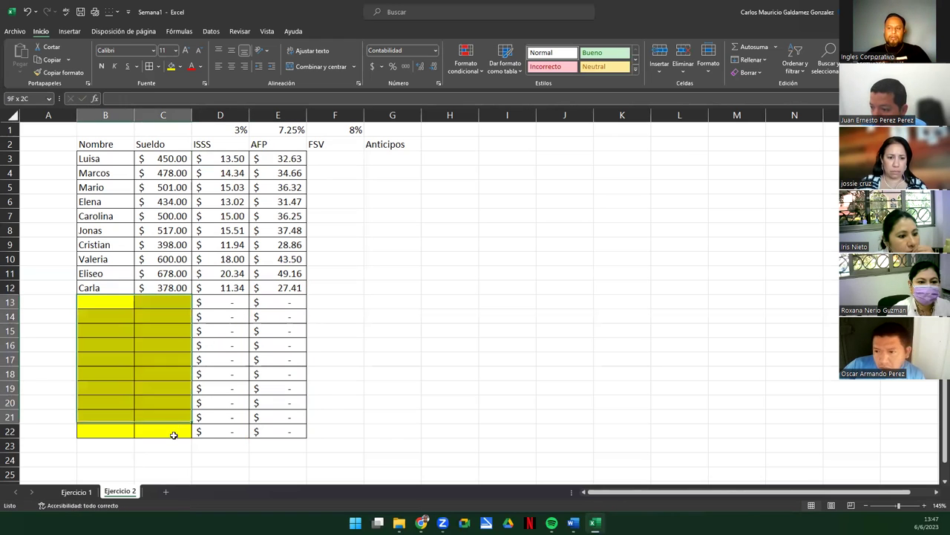
drag(222, 301, 277, 302)
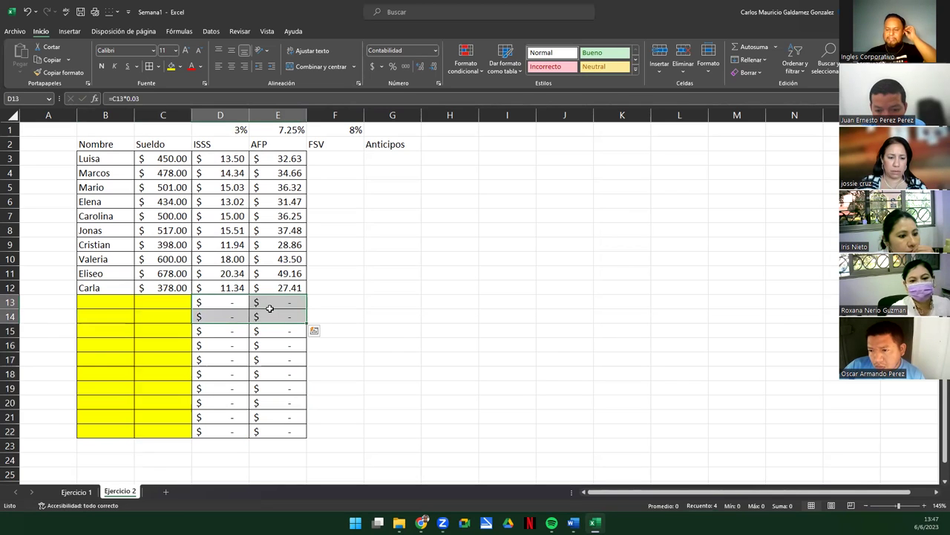
click(270, 315)
- Add an H-Extra column header in H2
click(337, 157)
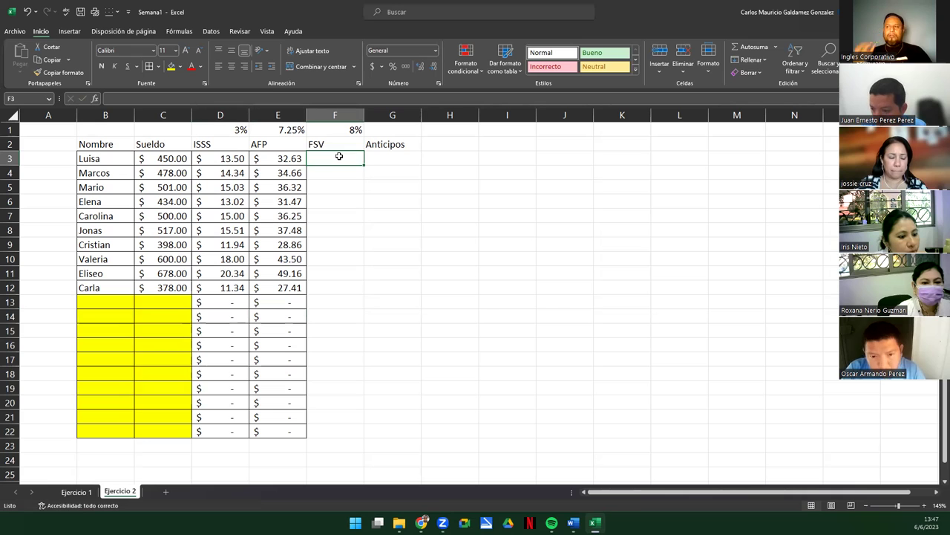
click(395, 144)
click(430, 146)
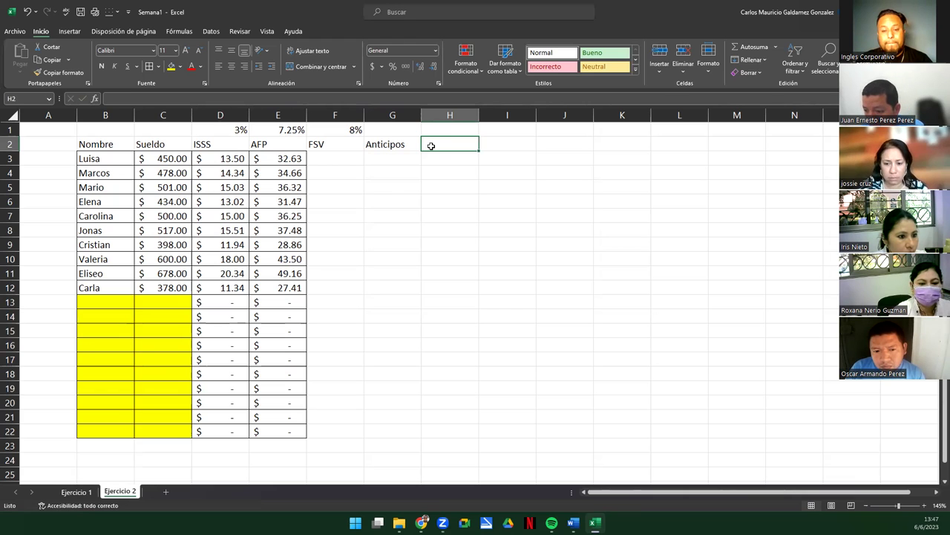
text(Dias)
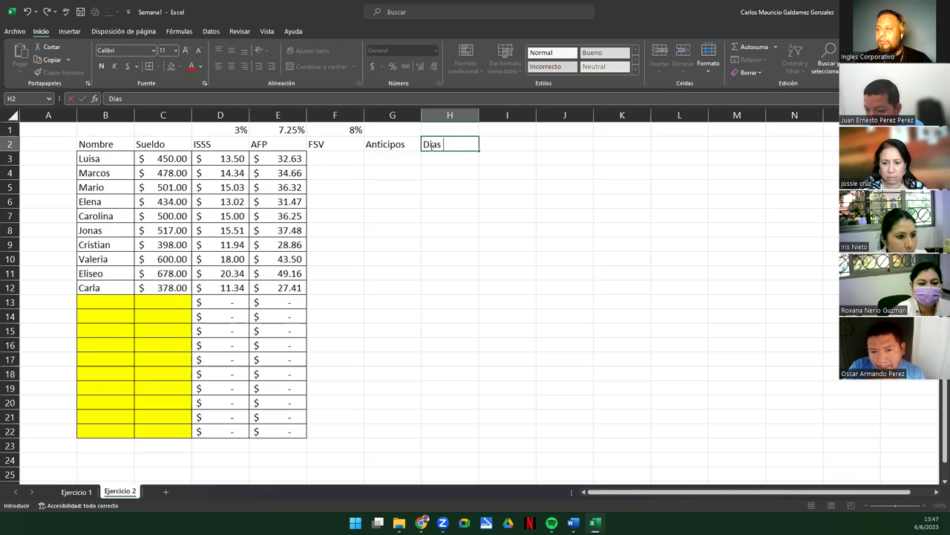
key(BackSpace)
key(BackSpace)
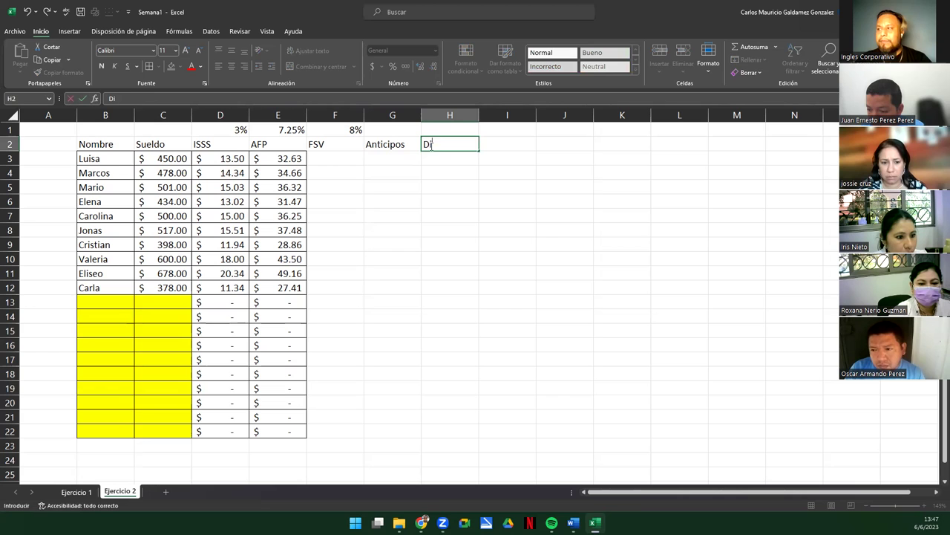
text(H-Extra)
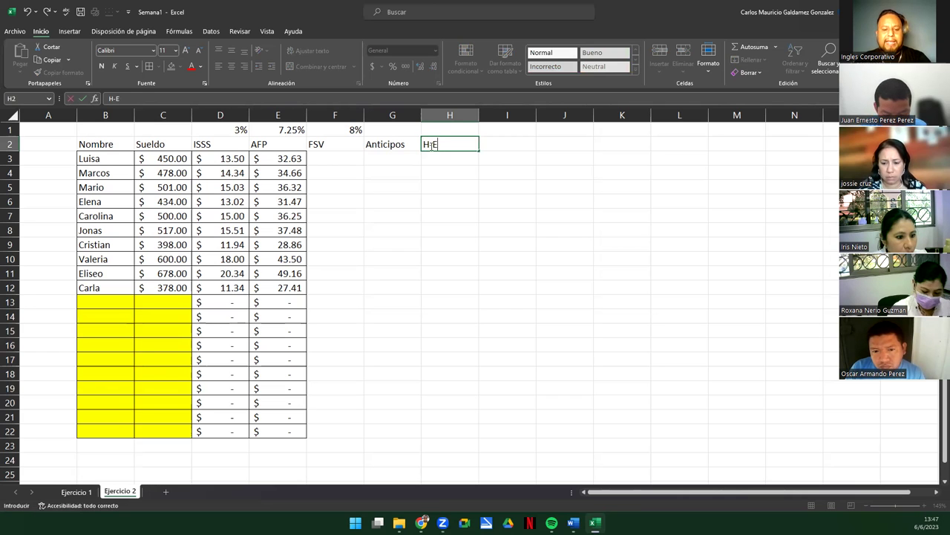
key(Tab)
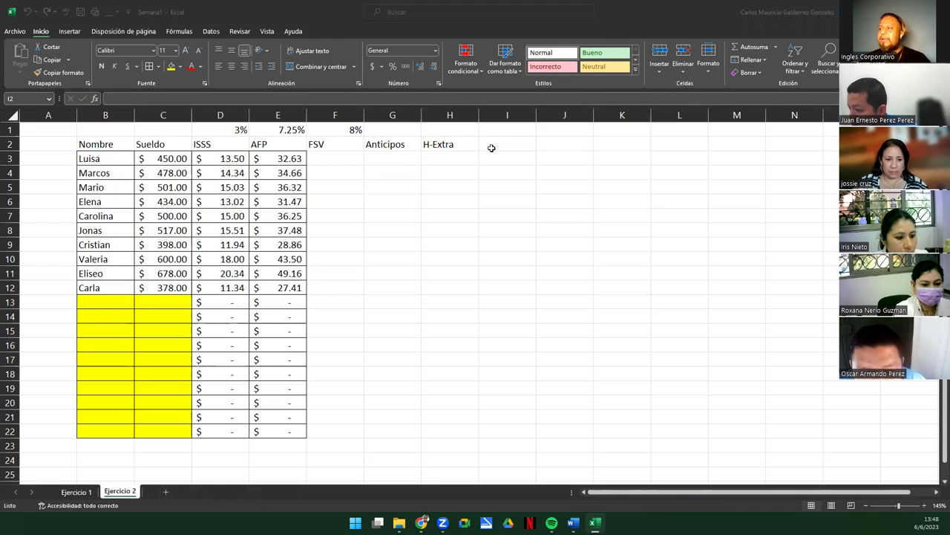
- Add the header Pago DH-Ex in I2 and narrow columns H and I to fit their headers
click(494, 146)
click(447, 150)
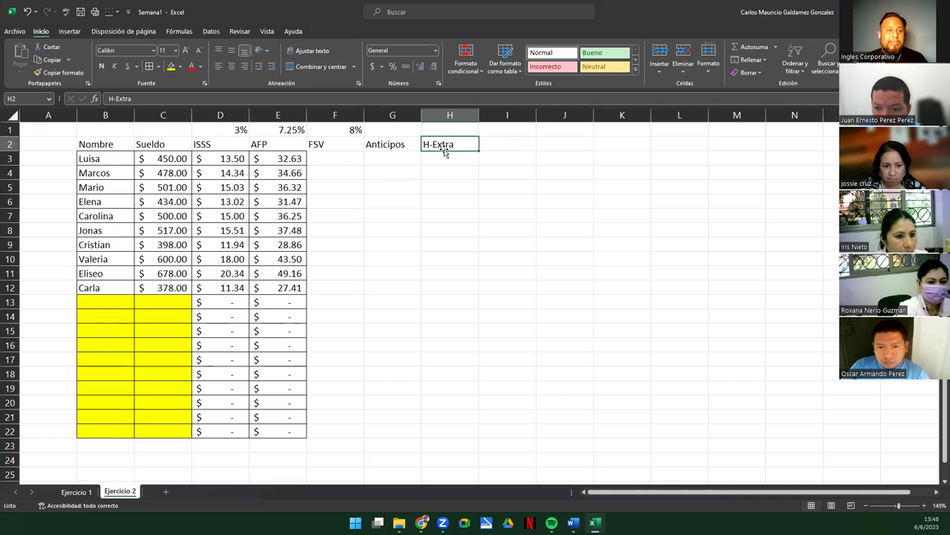
click(483, 148)
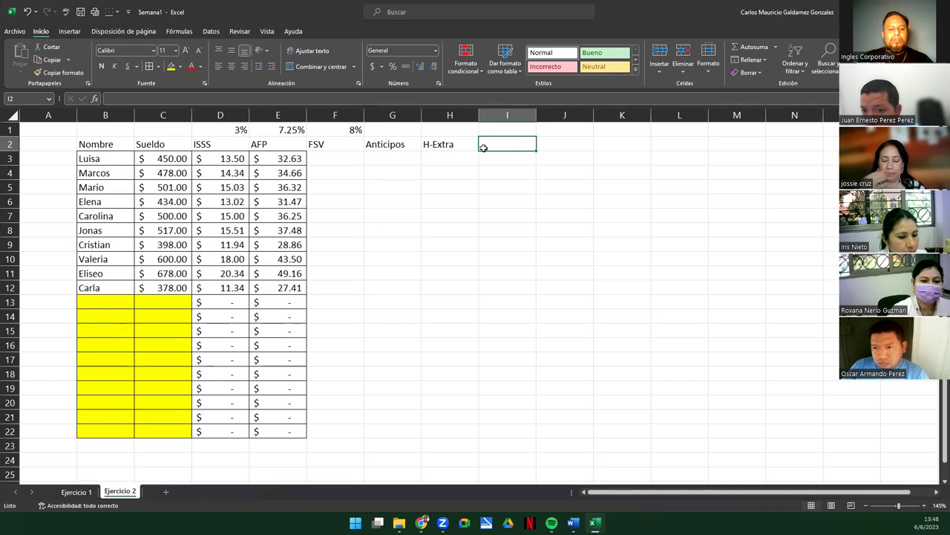
text(Pago D)
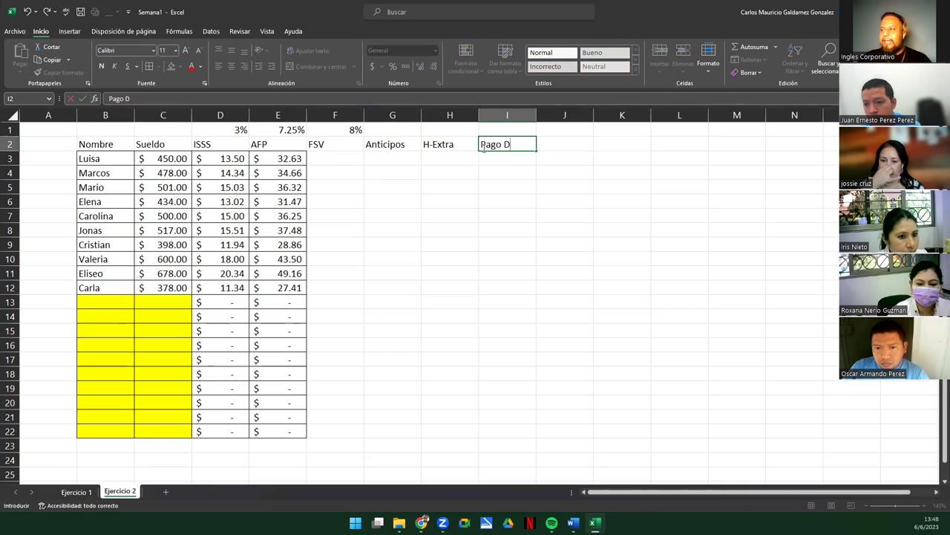
text(H-Ex)
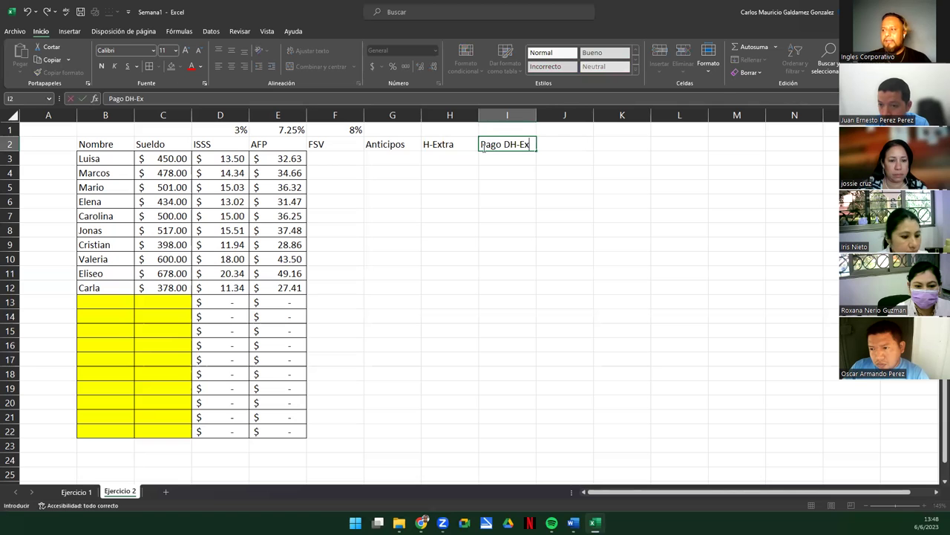
key(Return)
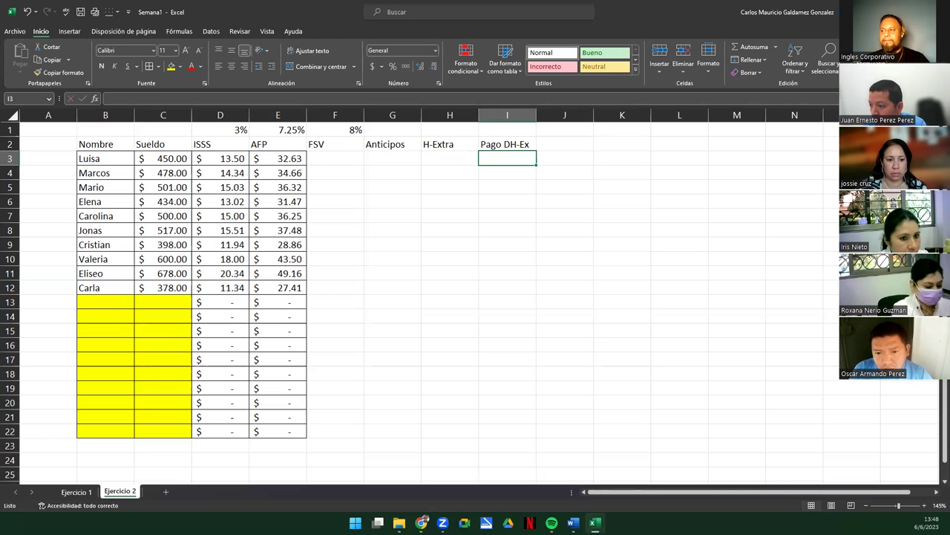
double_click(478, 115)
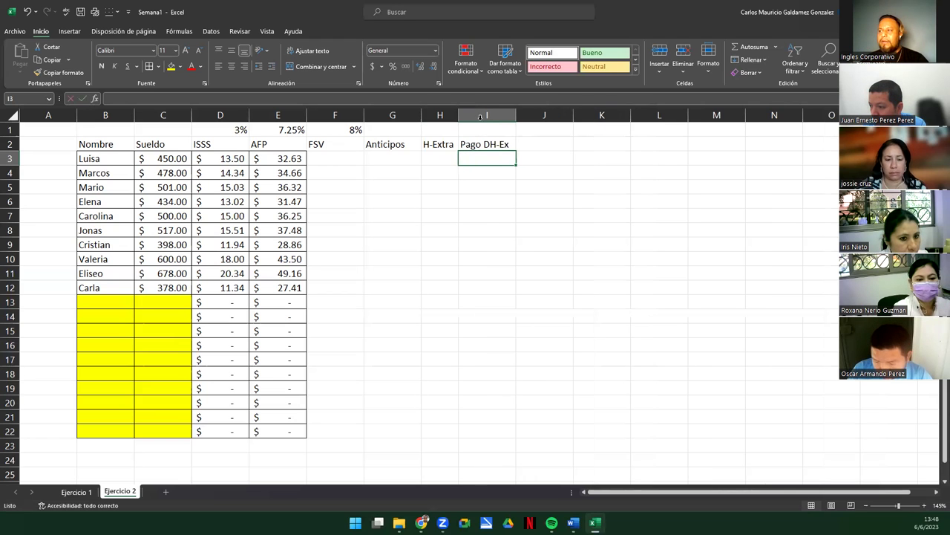
drag(517, 119, 510, 122)
- Add the header D-Fest in J2 and fit column J to its contents
click(527, 142)
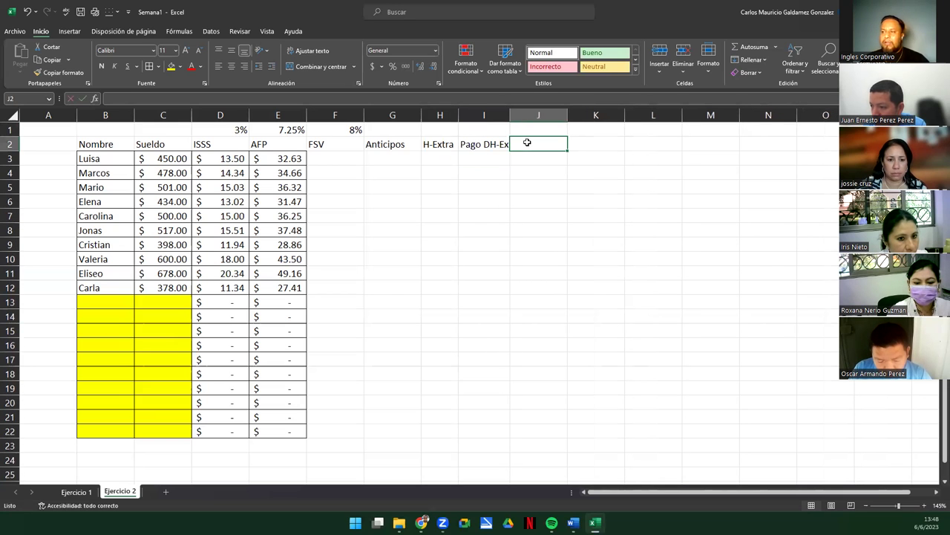
text(D-Fest)
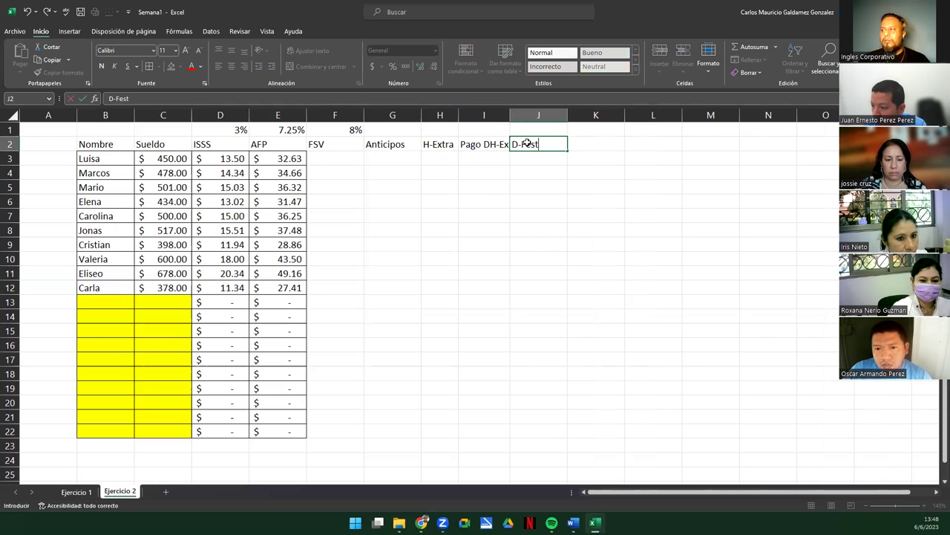
key(Return)
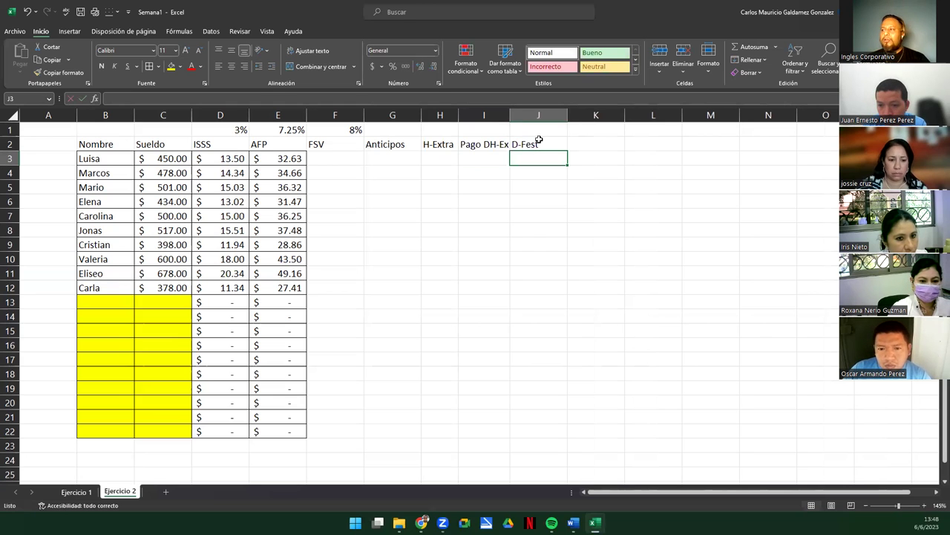
double_click(569, 113)
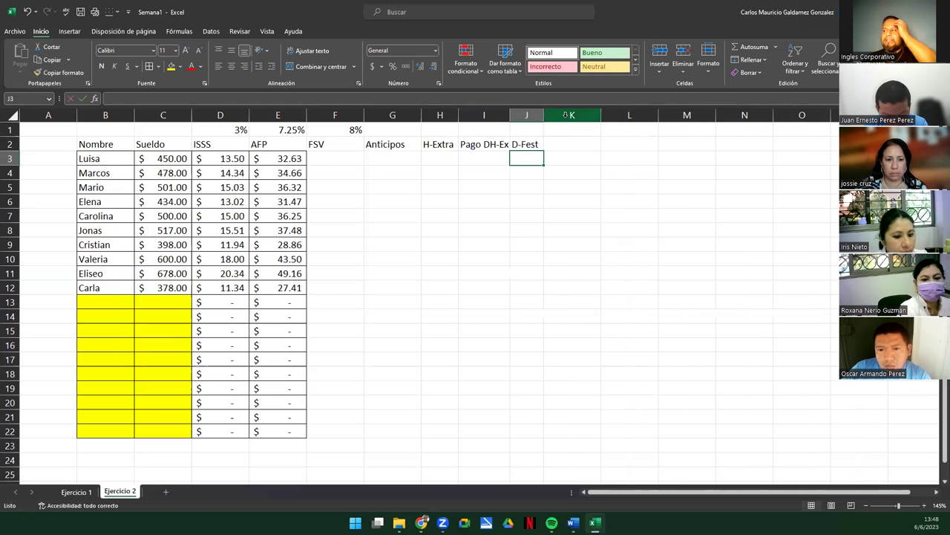
- Copy the Pago DH-Ex header from I2 into K2
click(481, 143)
key(ctrl+c)
click(561, 139)
key(ctrl+v)
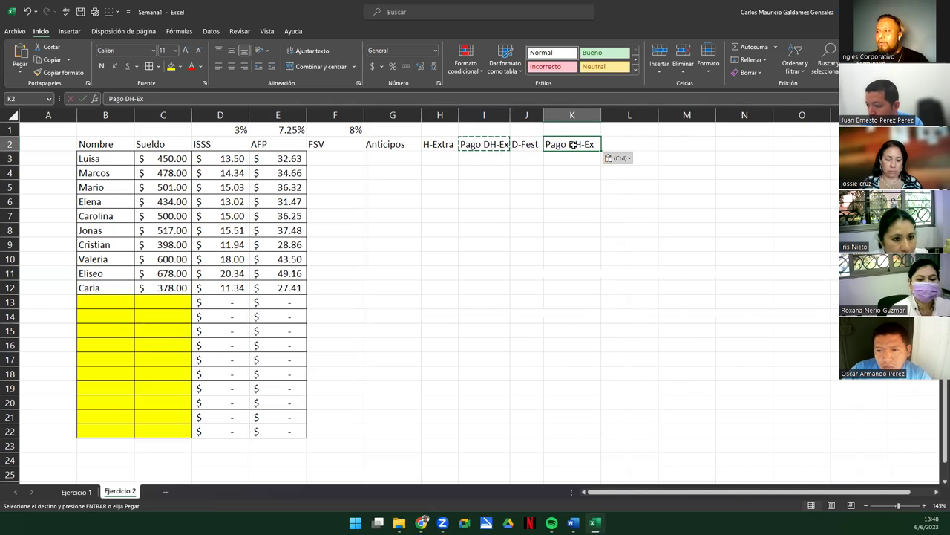
double_click(569, 144)
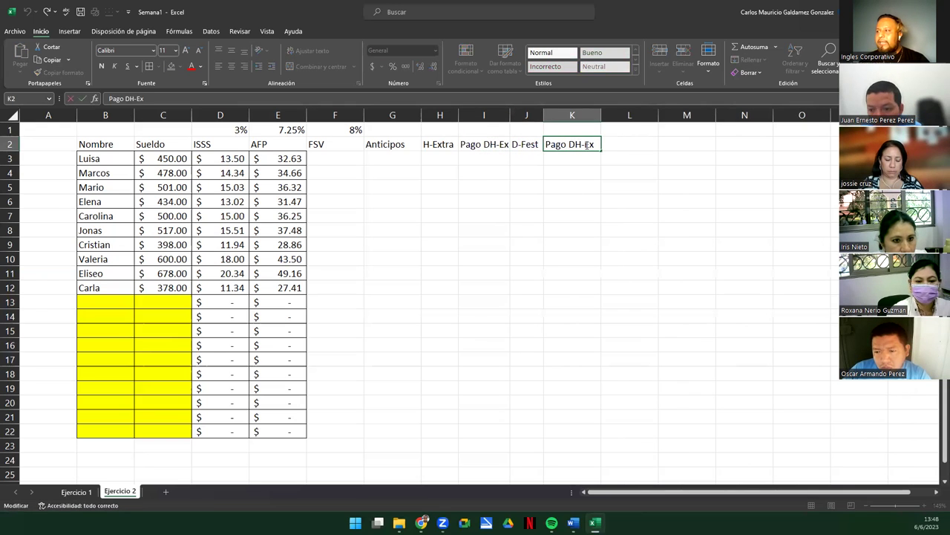
key(BackSpace)
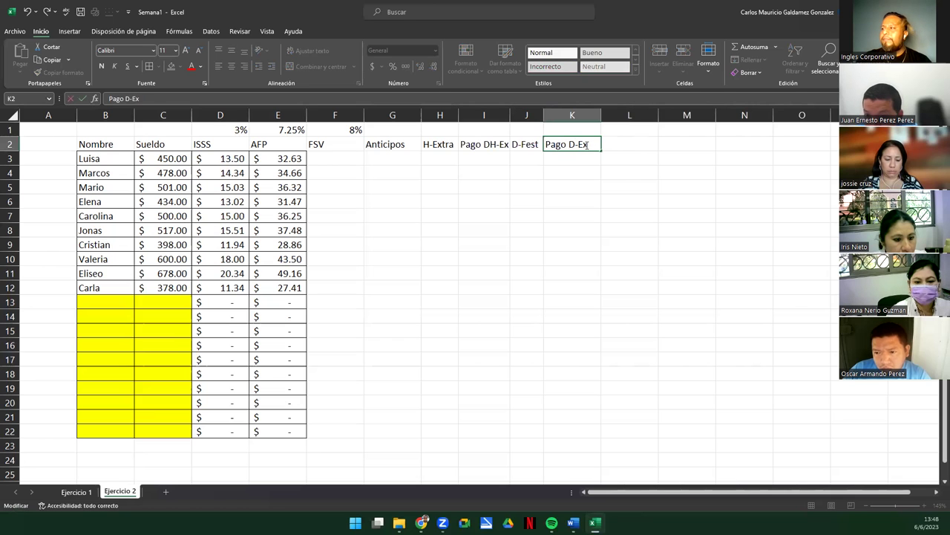
text(+)
scroll(587, 145, down, 8)
click(586, 145)
scroll(586, 145, up, 8)
click(585, 145)
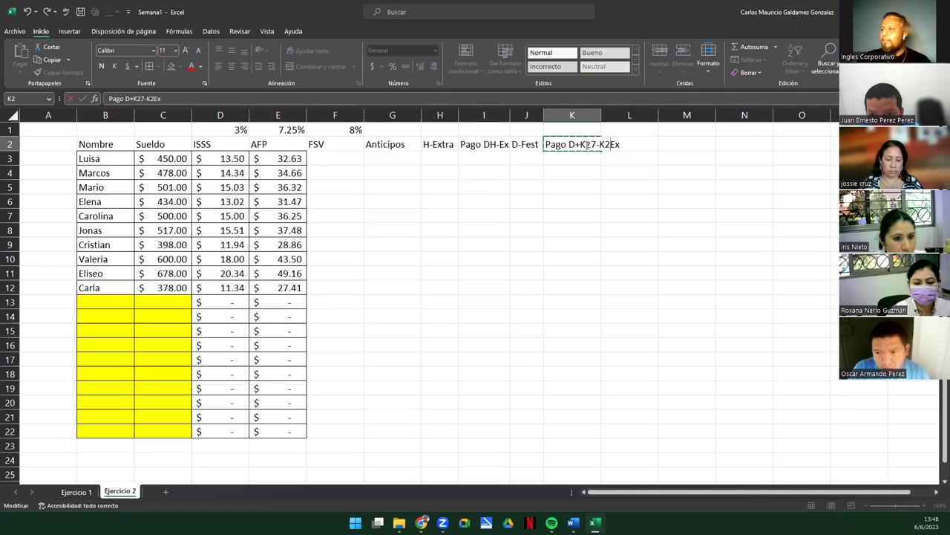
key(Escape)
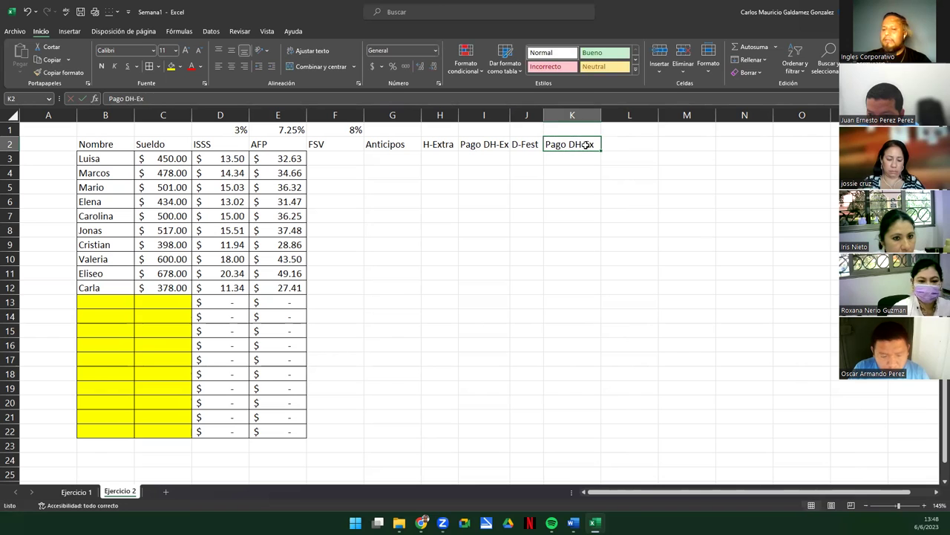
- Change the copied header in K2 to Pago D-Fest
double_click(586, 145)
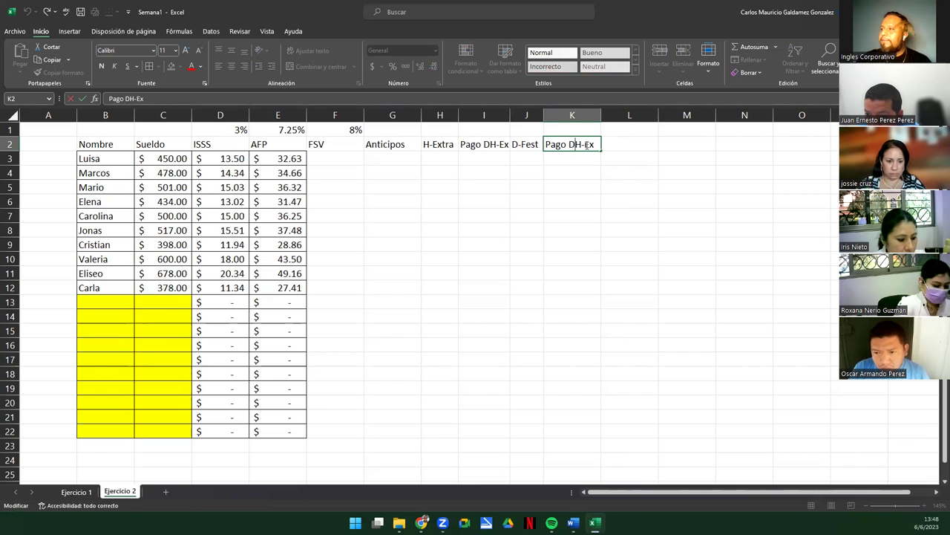
key(BackSpace)
key(BackSpace)
text(Fe)
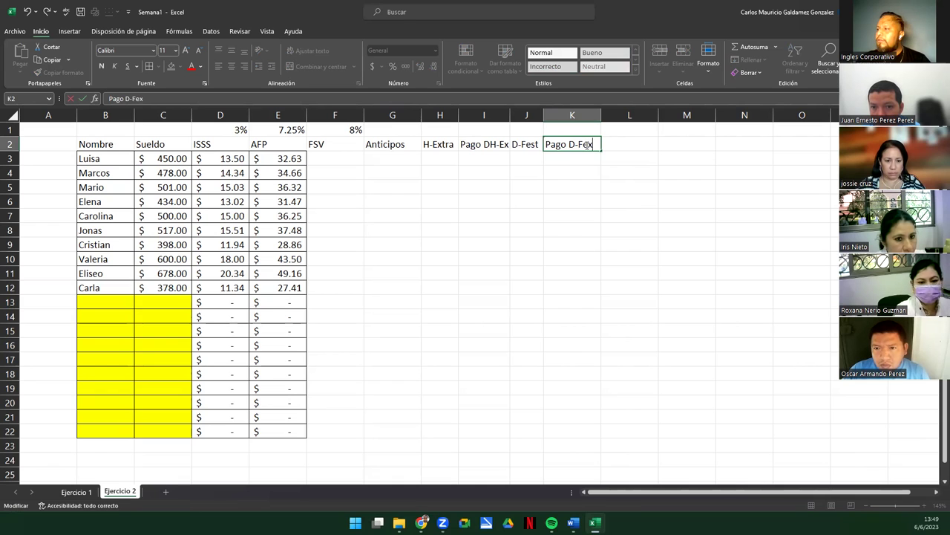
text(es)
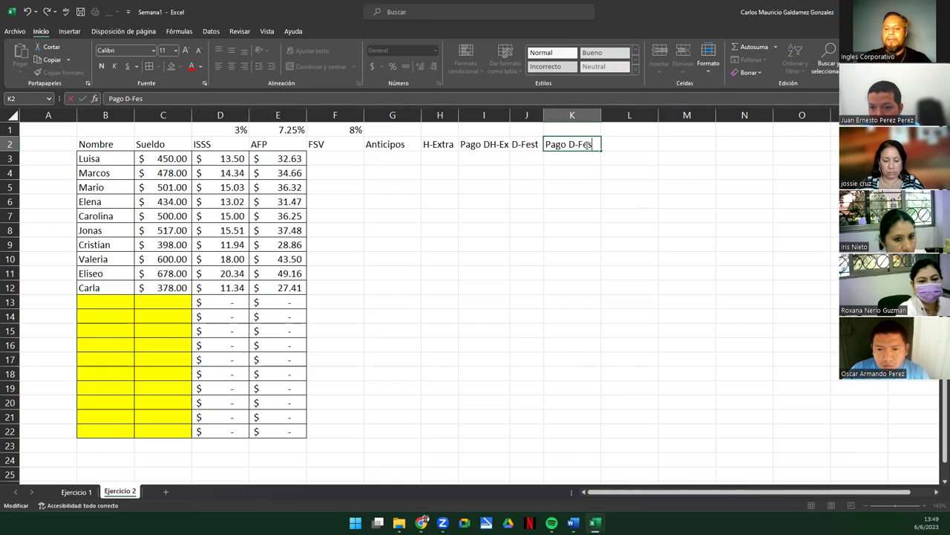
text(t)
key(Return)
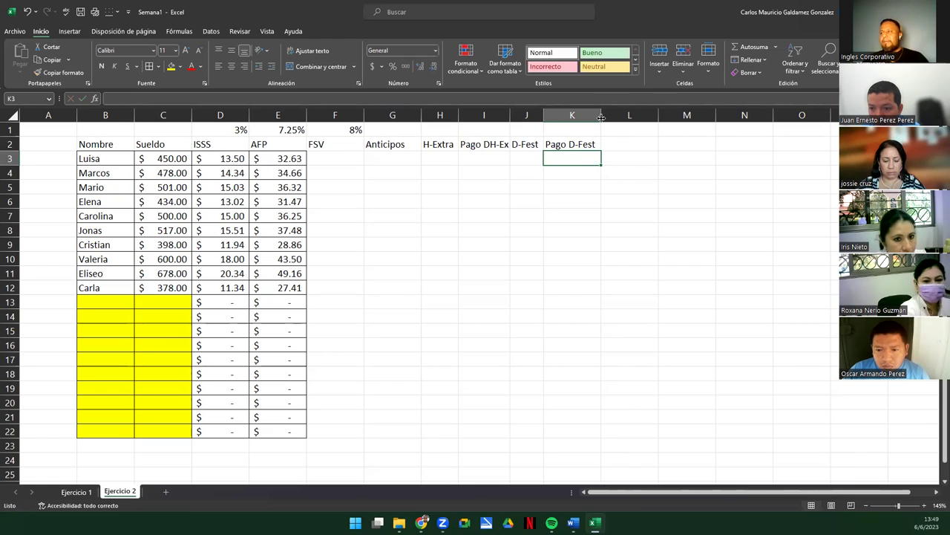
drag(438, 144, 568, 144)
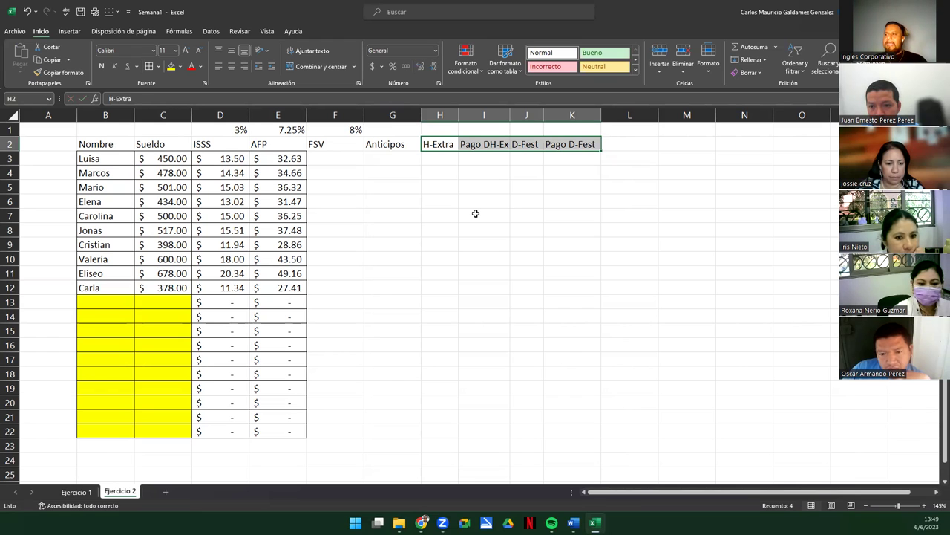
- Fill the H-Extra cells H3:H22 and the D-Fest cells J3:J22 with standard yellow
drag(434, 159, 439, 433)
ctrl+drag(527, 158, 522, 435)
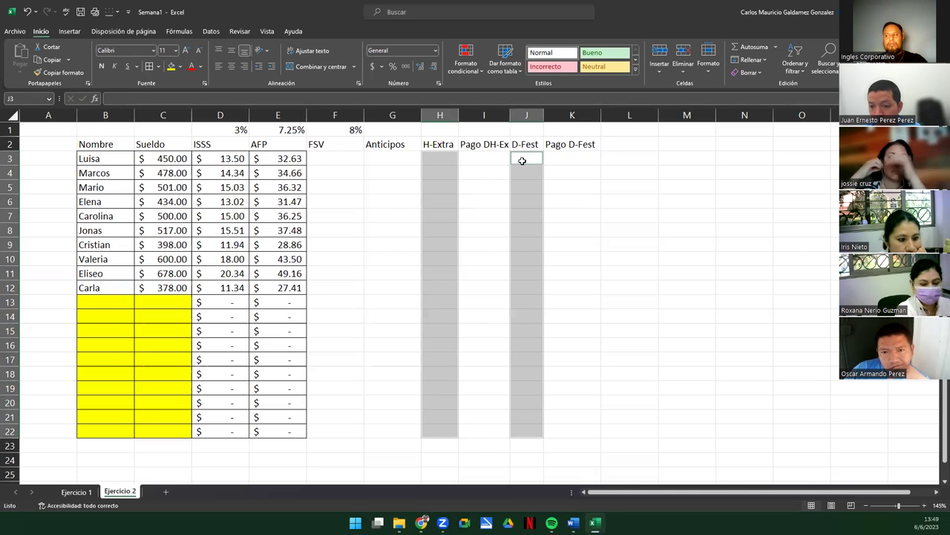
click(199, 66)
click(182, 68)
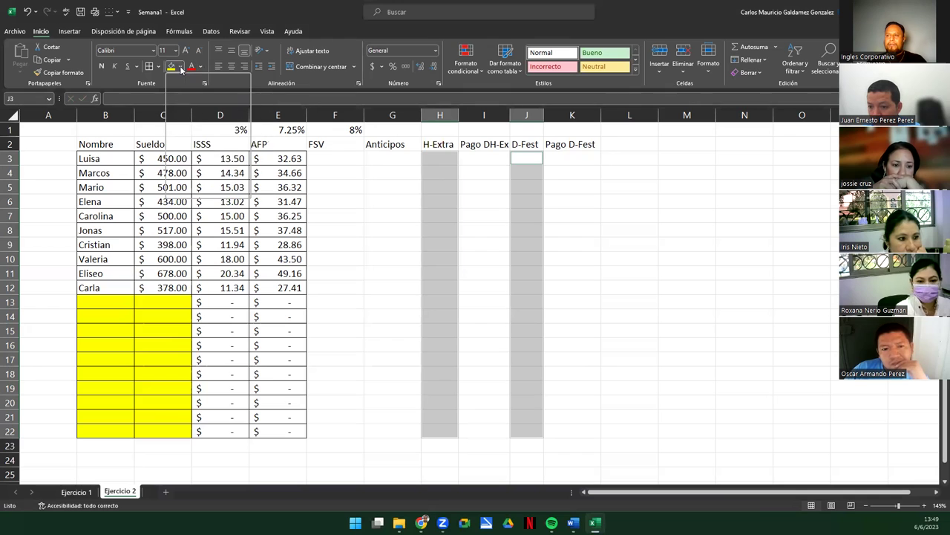
click(182, 69)
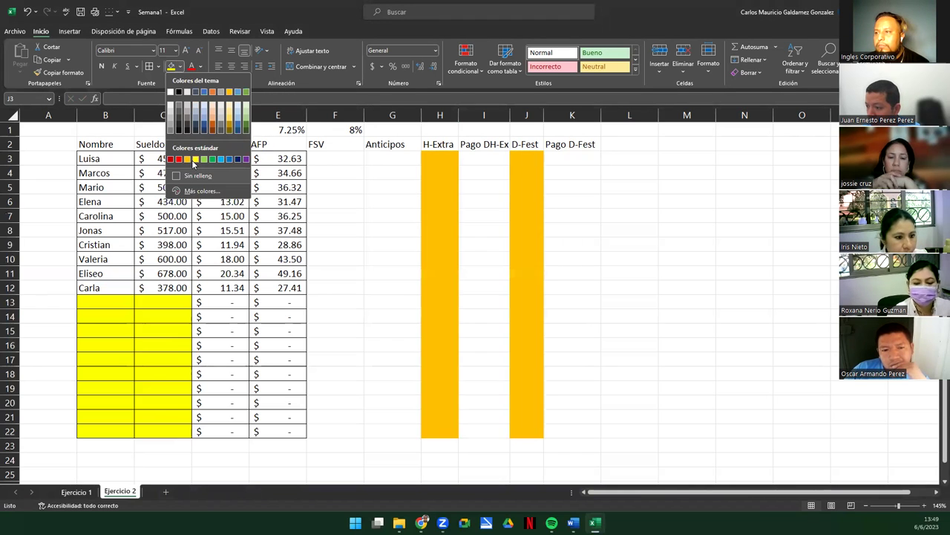
click(194, 160)
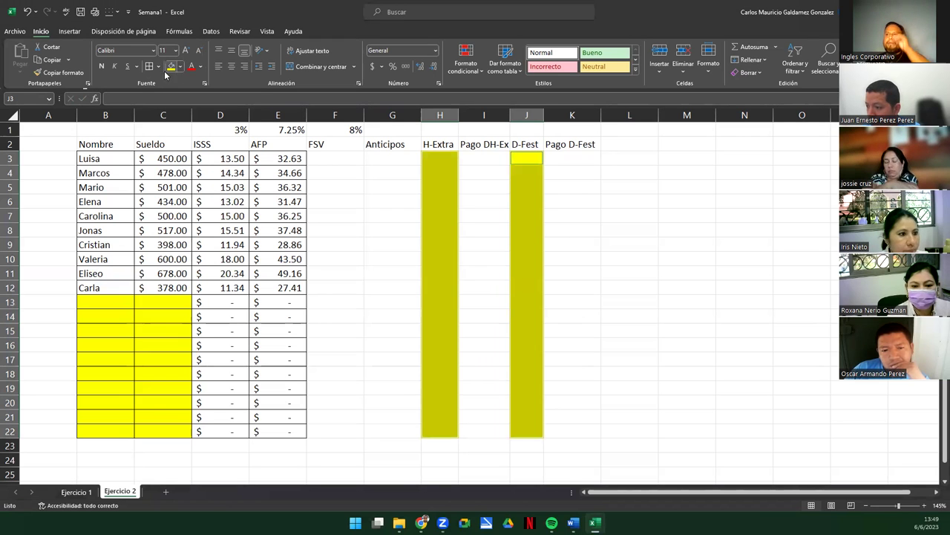
- Apply all borders to F3:K22 and the header row B2:K2, and narrow the ISSS and AFP columns to fit their amounts
drag(309, 159, 585, 432)
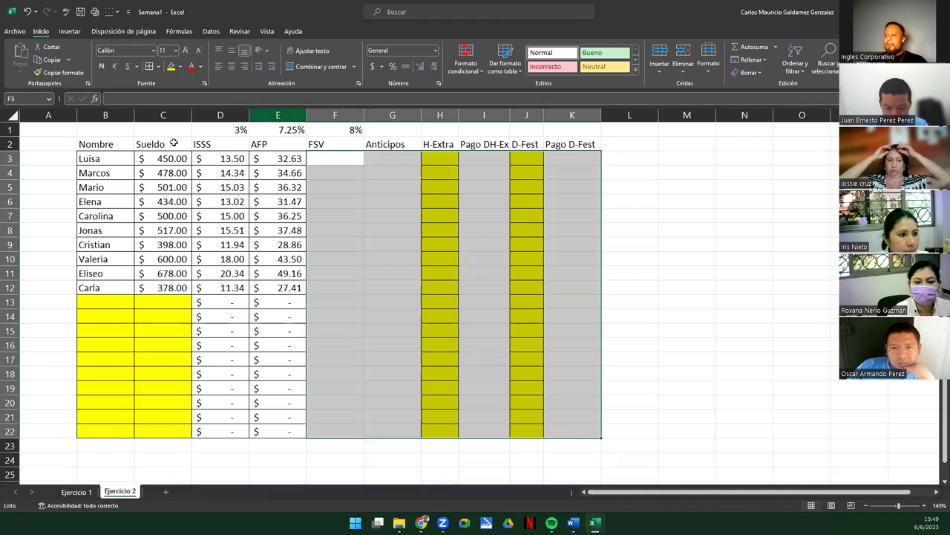
drag(111, 144, 565, 145)
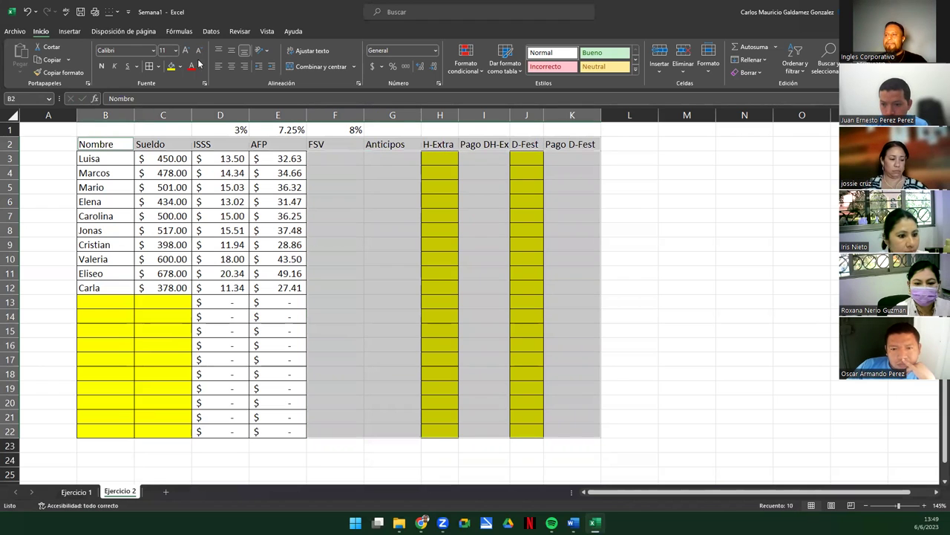
click(156, 71)
click(374, 247)
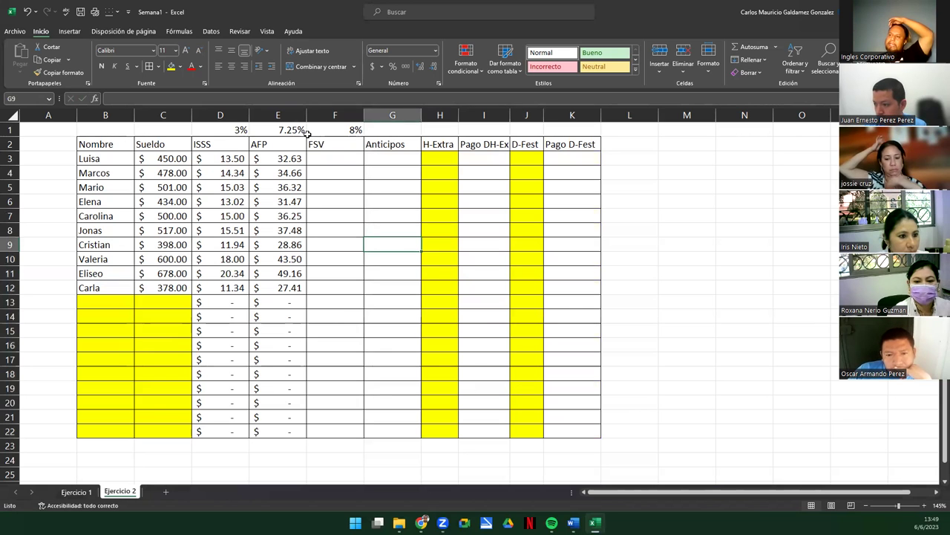
drag(305, 115, 231, 115)
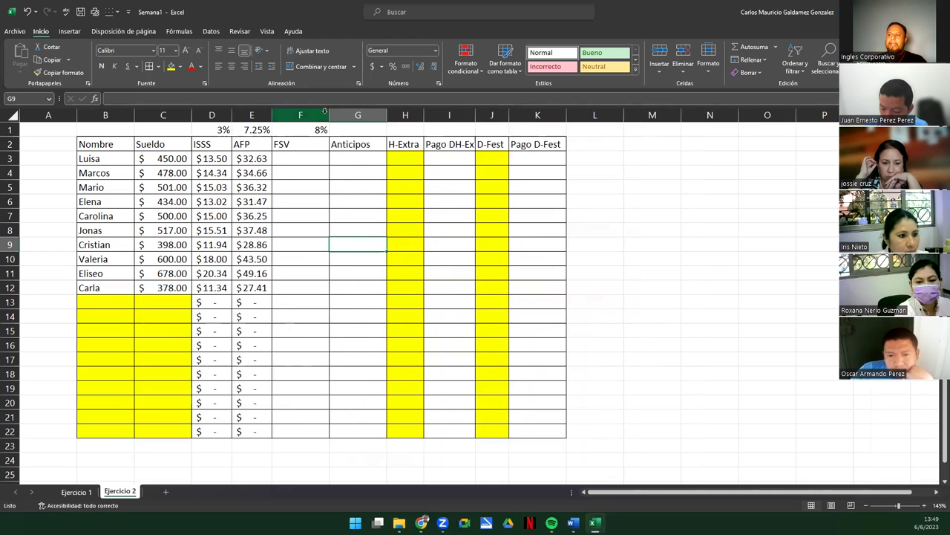
drag(407, 162, 406, 432)
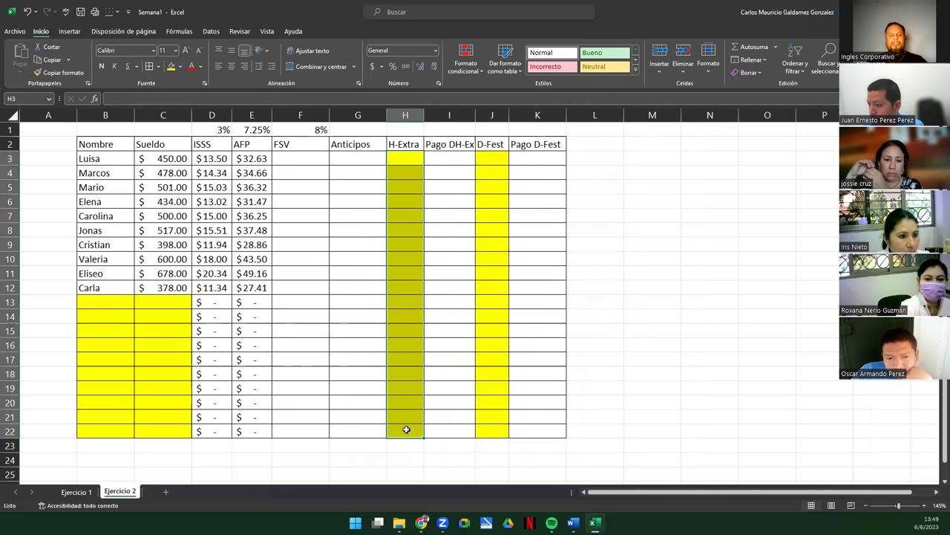
drag(490, 161, 489, 435)
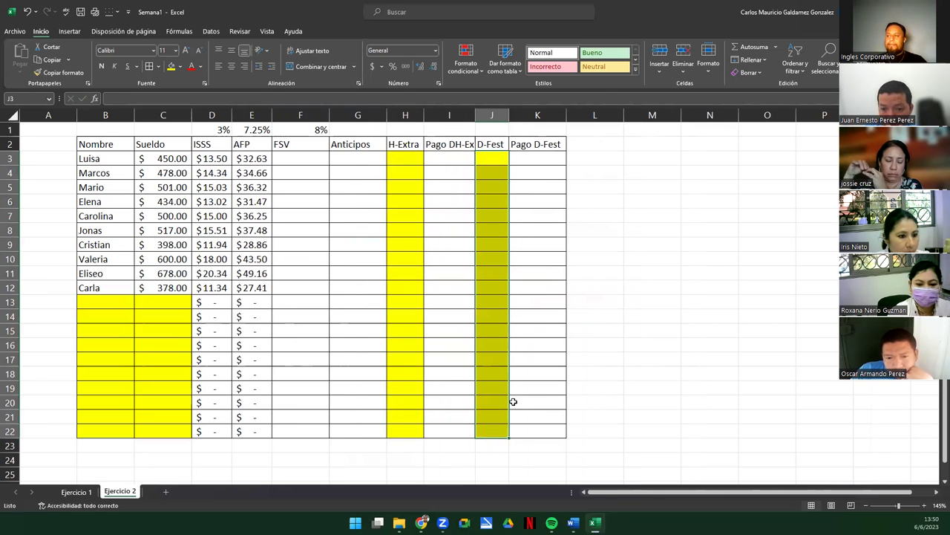
click(409, 155)
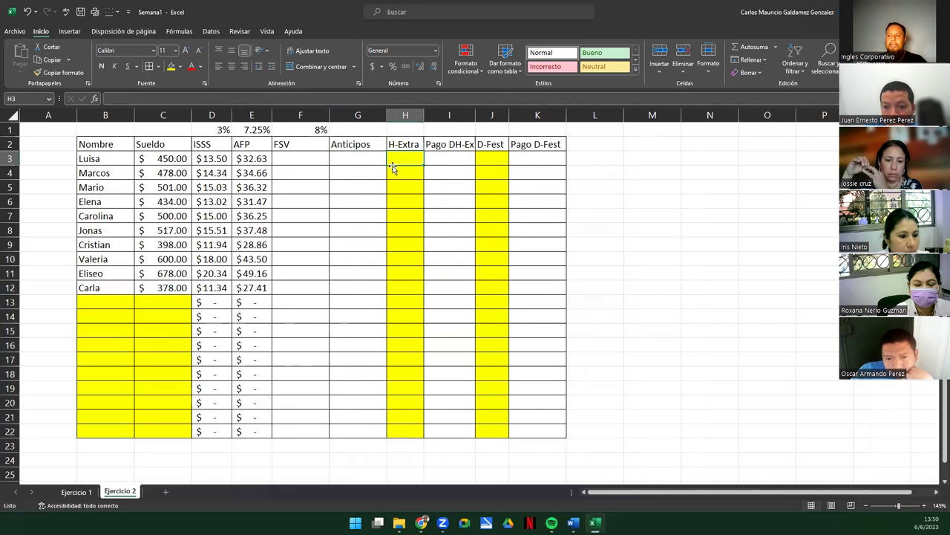
click(455, 161)
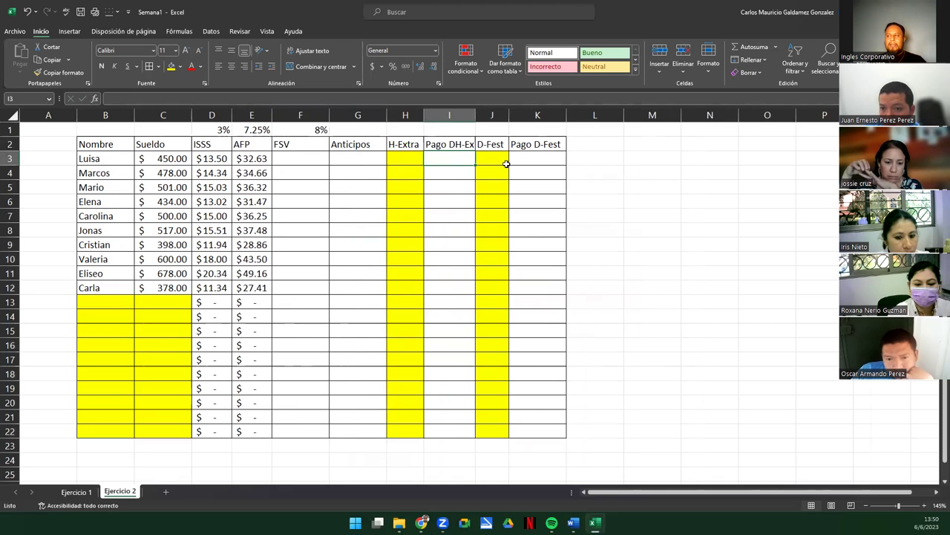
click(414, 162)
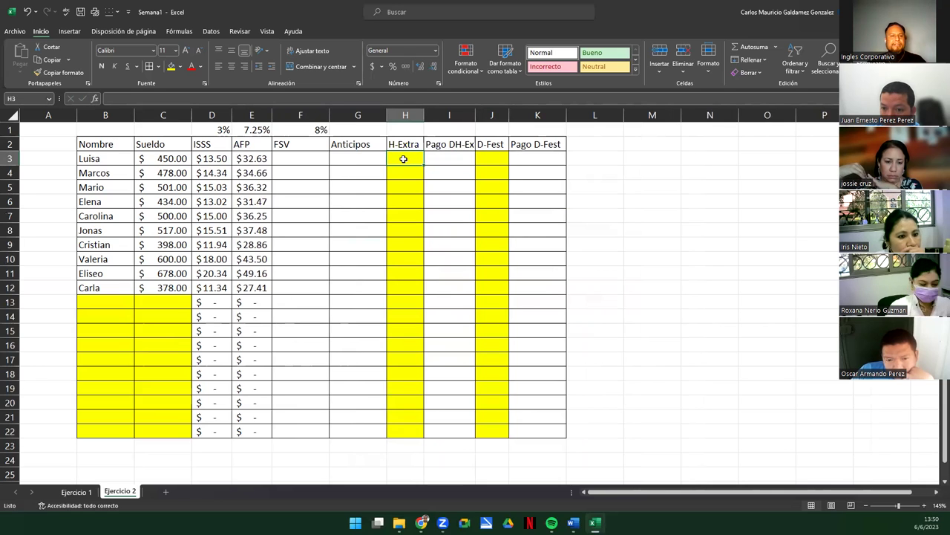
click(532, 158)
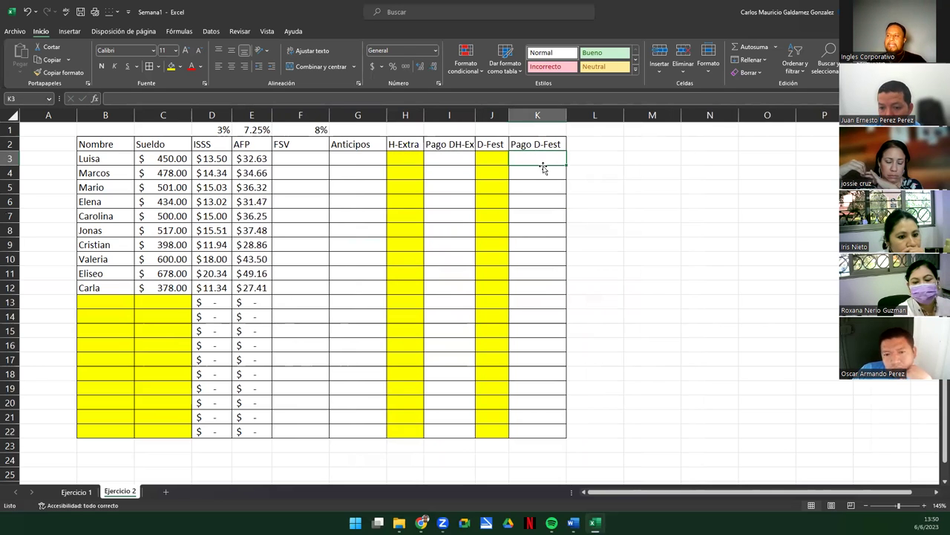
click(497, 159)
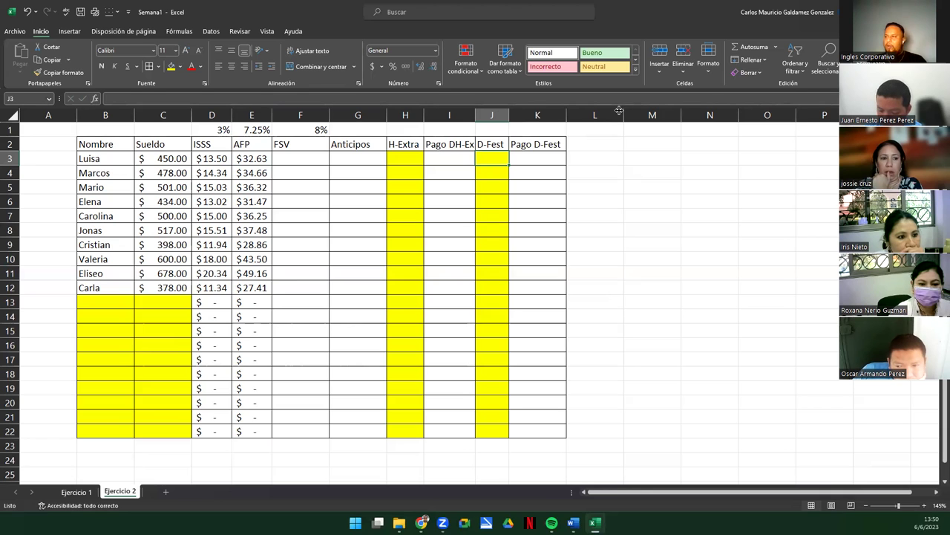
- Add the header BONO in L2 and apply all borders to L2:L22
click(609, 144)
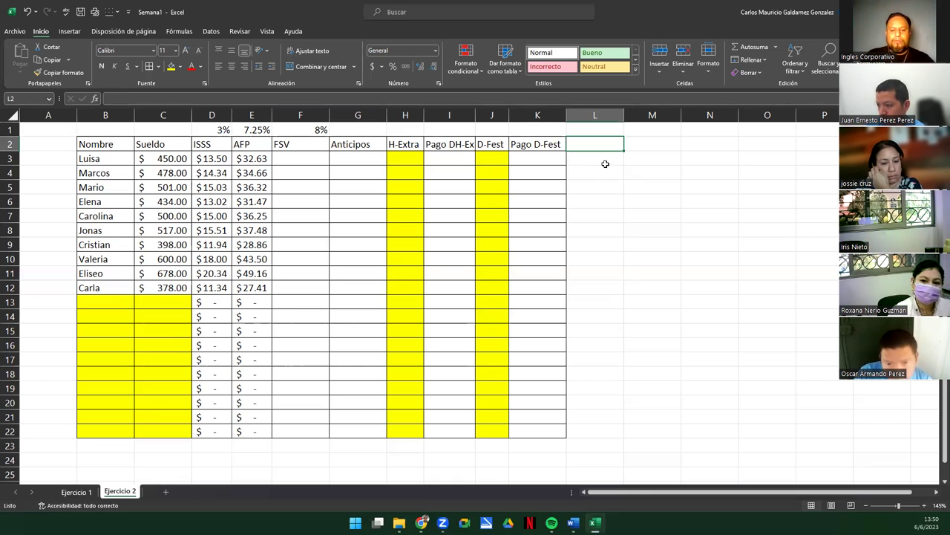
text(BONO)
key(Tab)
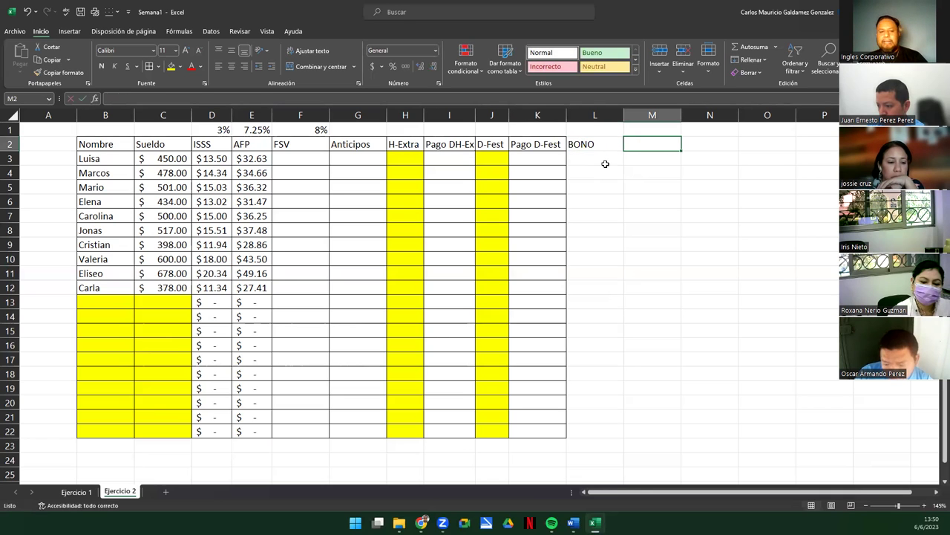
drag(588, 147, 593, 426)
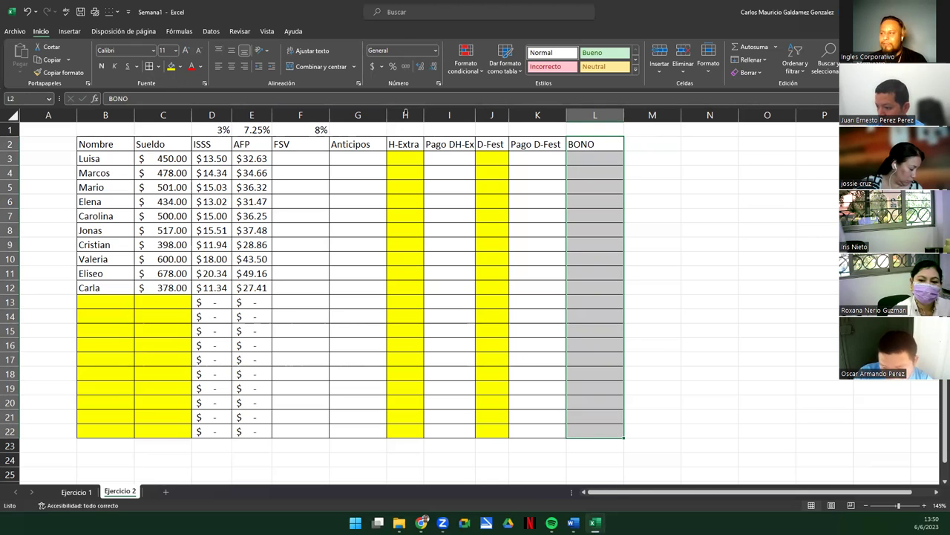
click(644, 147)
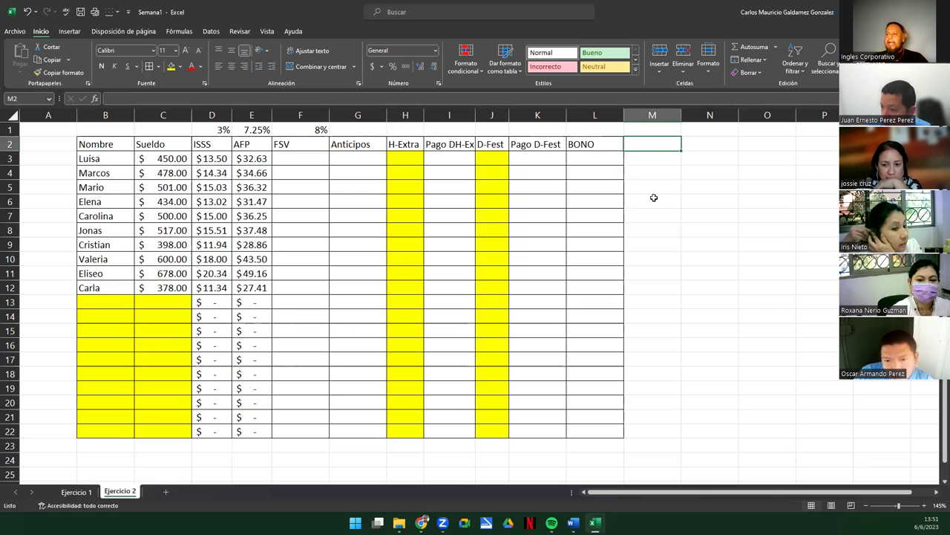
click(342, 143)
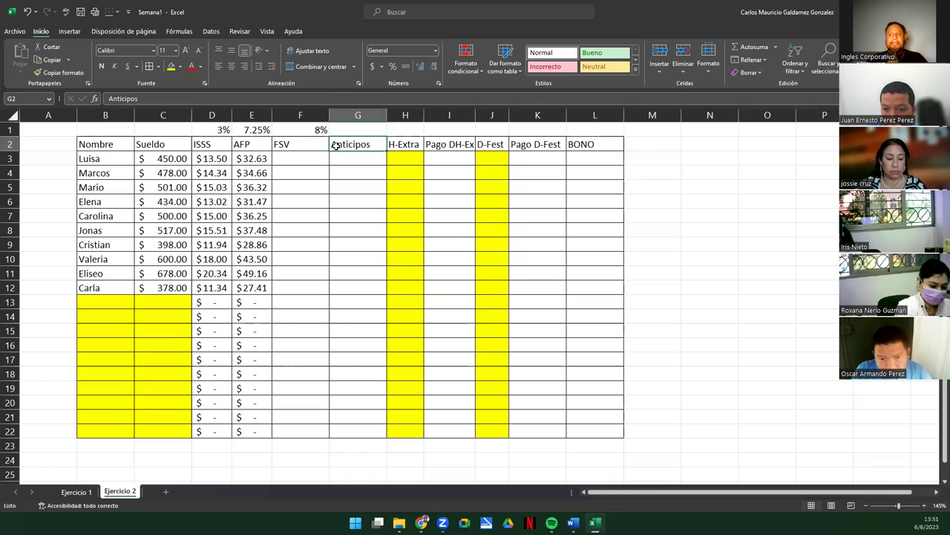
click(401, 113)
right_click(402, 115)
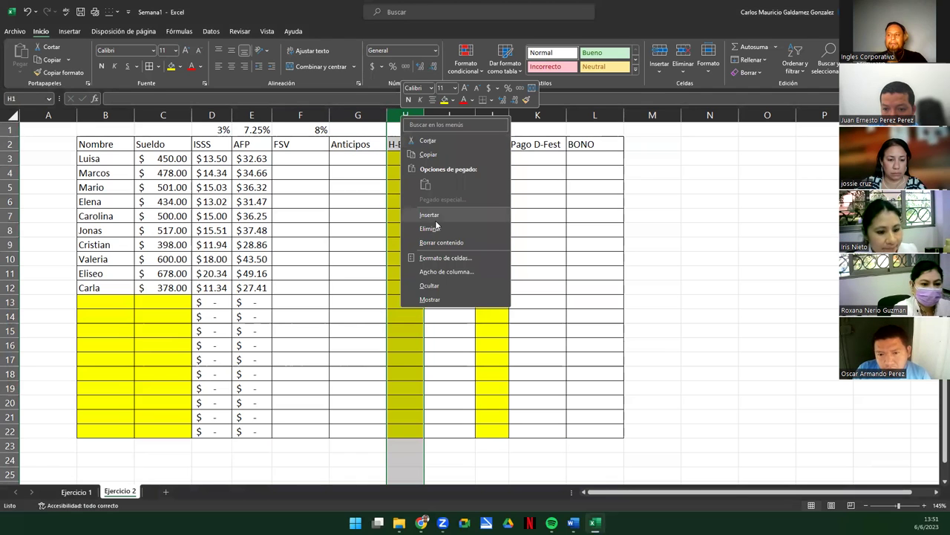
key(Escape)
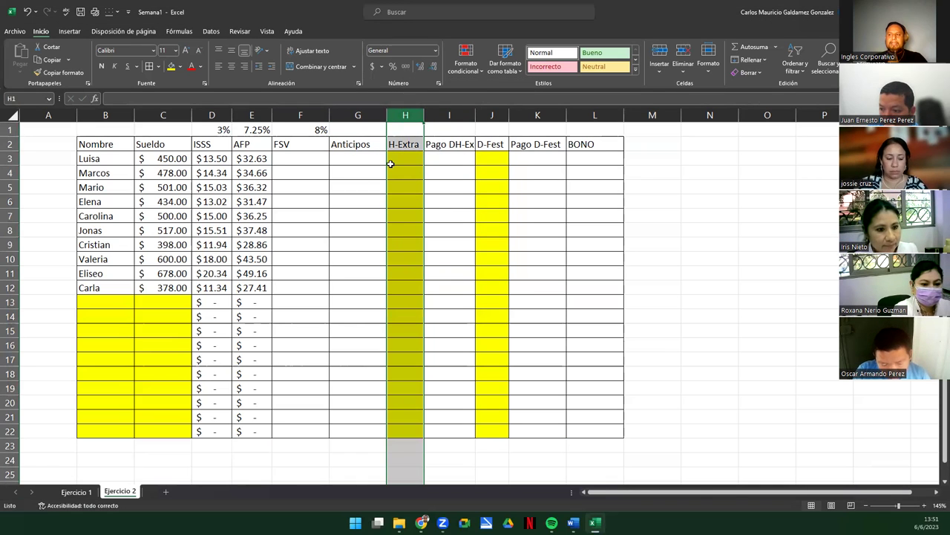
click(401, 163)
click(365, 145)
click(413, 144)
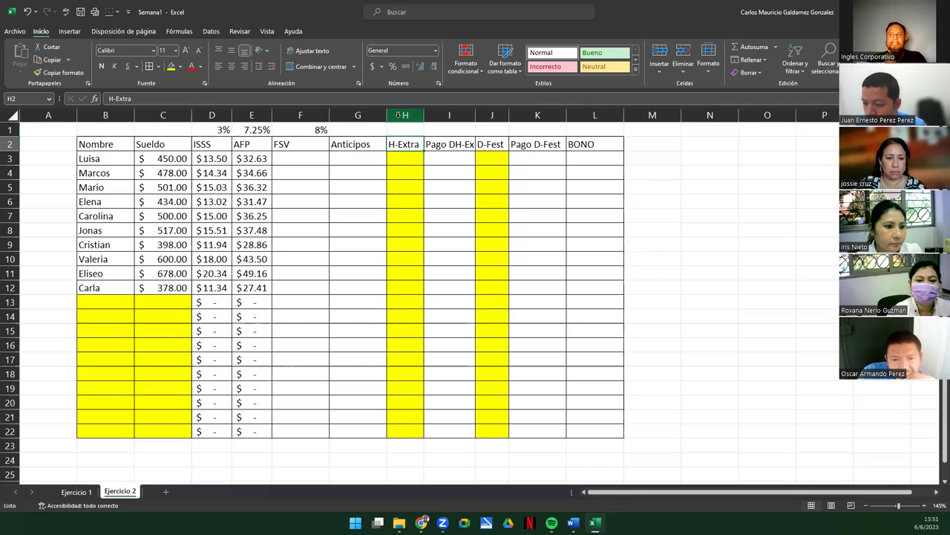
- Insert a column before H-Extra and enter the header Total de Descuentos in H2
right_click(399, 114)
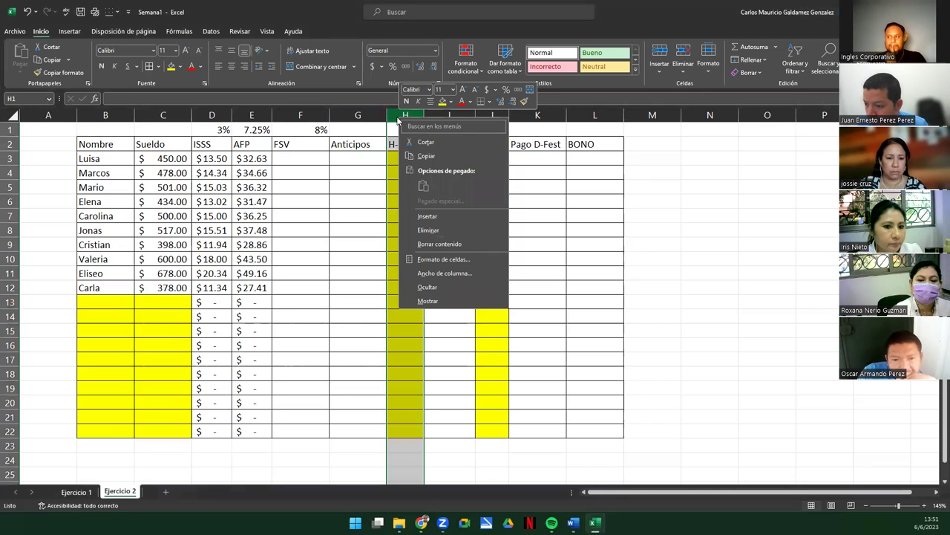
click(445, 218)
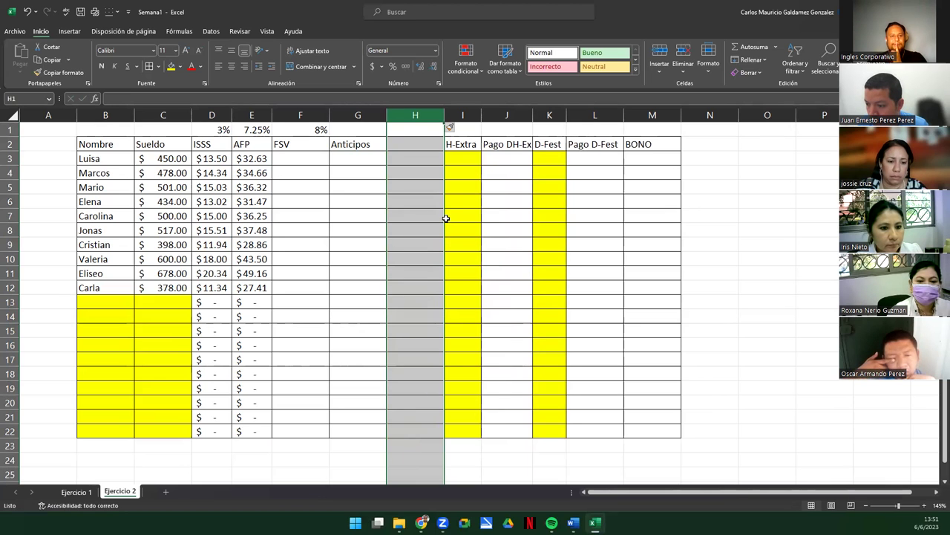
click(408, 142)
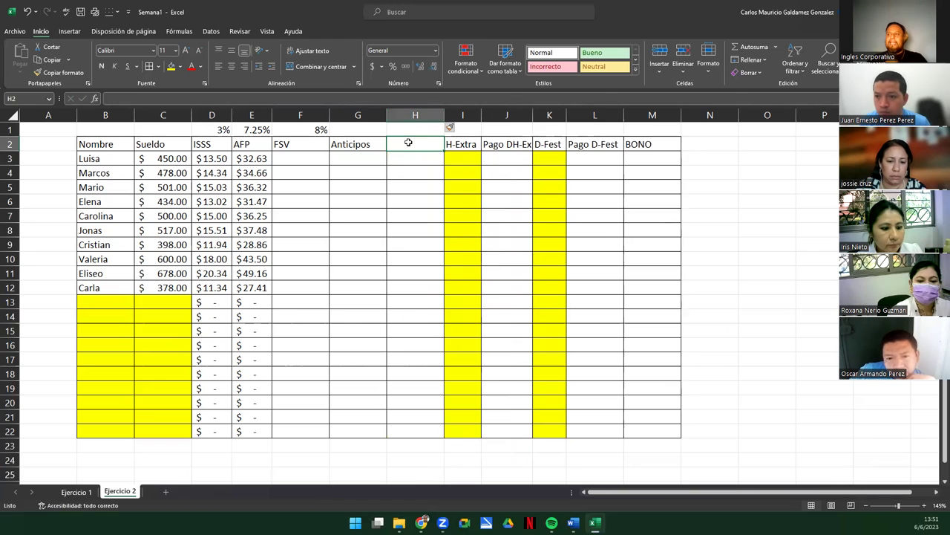
text(Total de Descuentos)
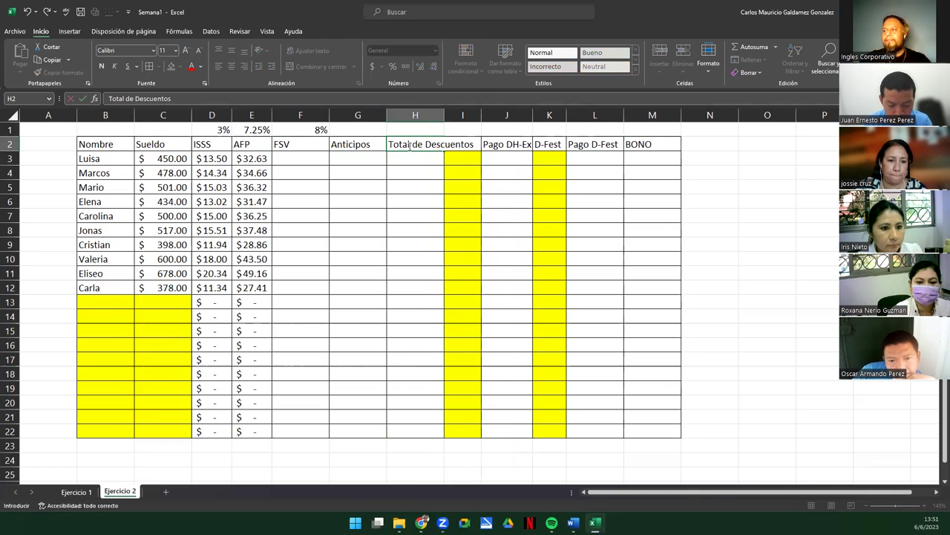
key(Return)
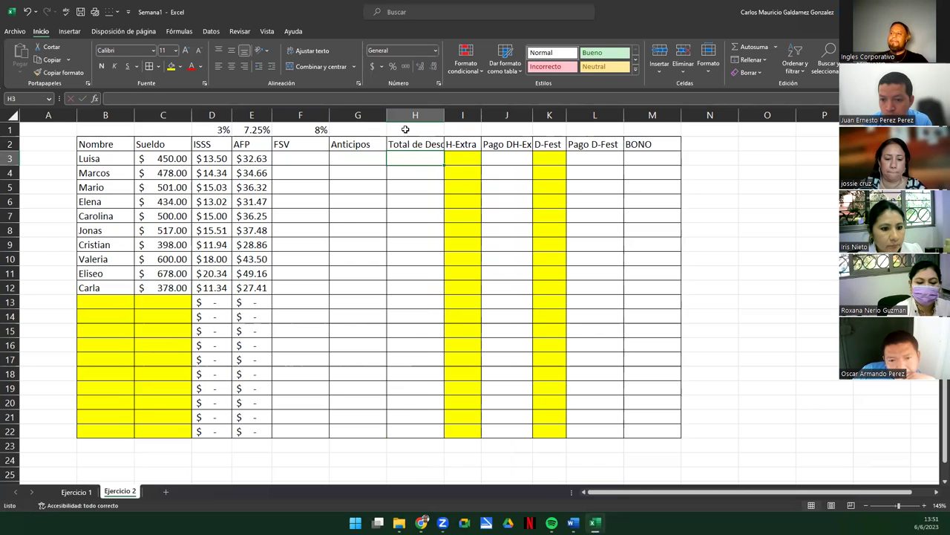
- Merge and center H1:H2 and wrap the Total de Descuentos header text
drag(403, 128, 412, 146)
click(301, 66)
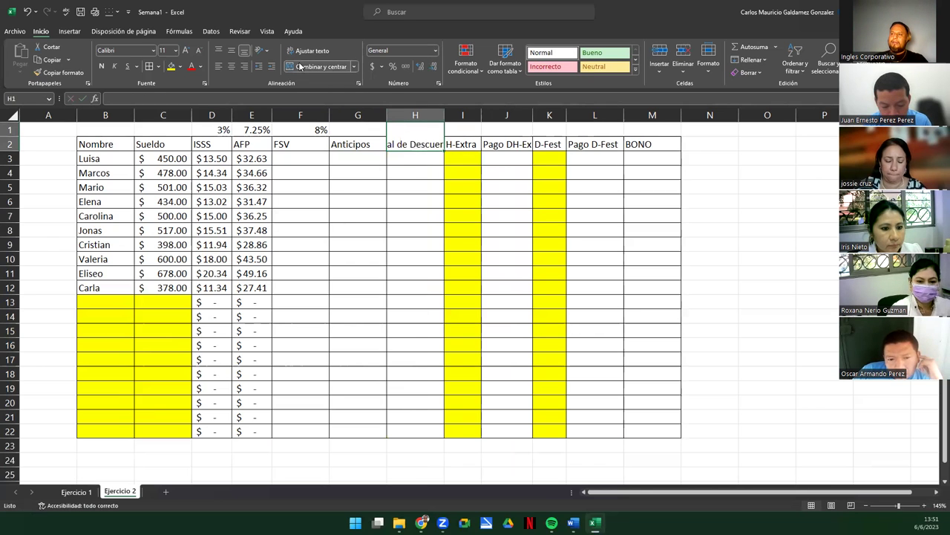
click(308, 50)
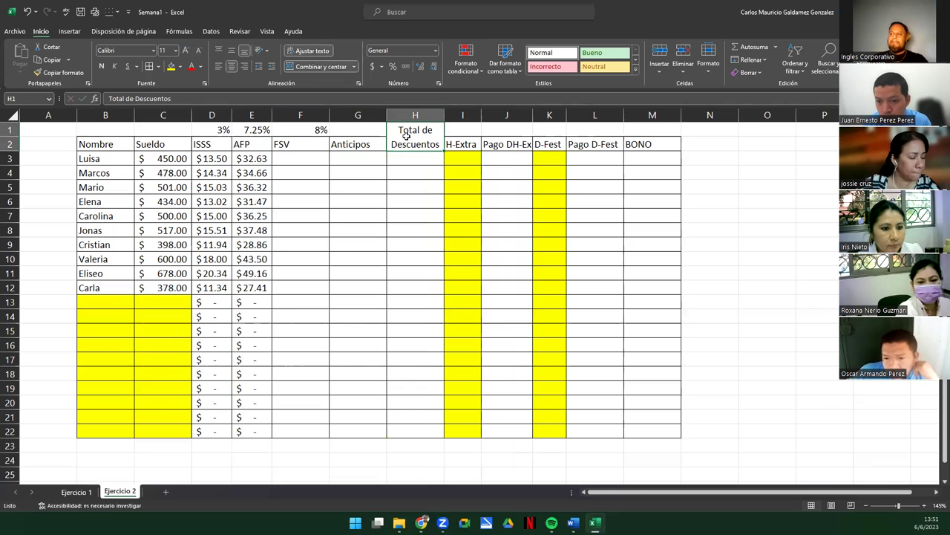
- Narrow the Total de Descuentos column to fit its wrapped header
mouse_move(444, 112)
mouse_down()
mouse_move(457, 117)
mouse_move(440, 119)
mouse_up()
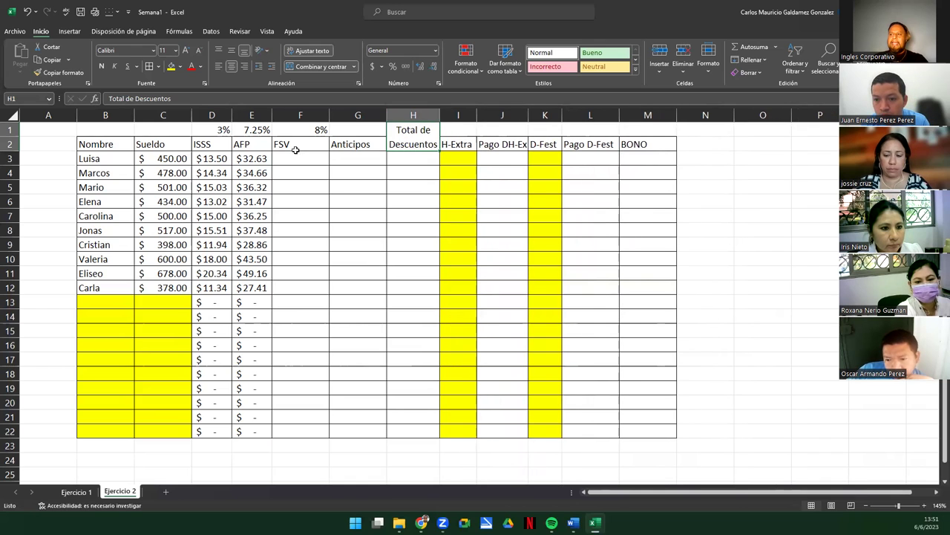
click(414, 157)
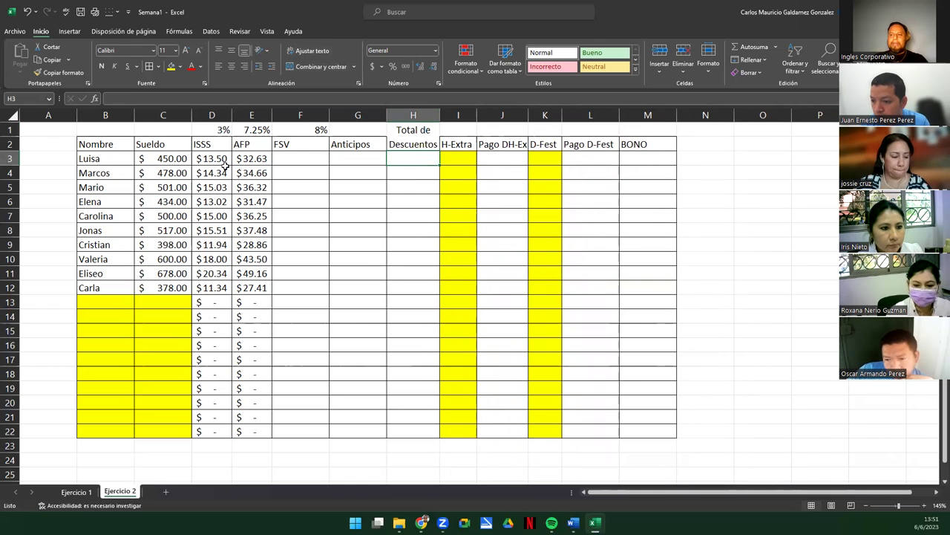
drag(208, 160, 346, 159)
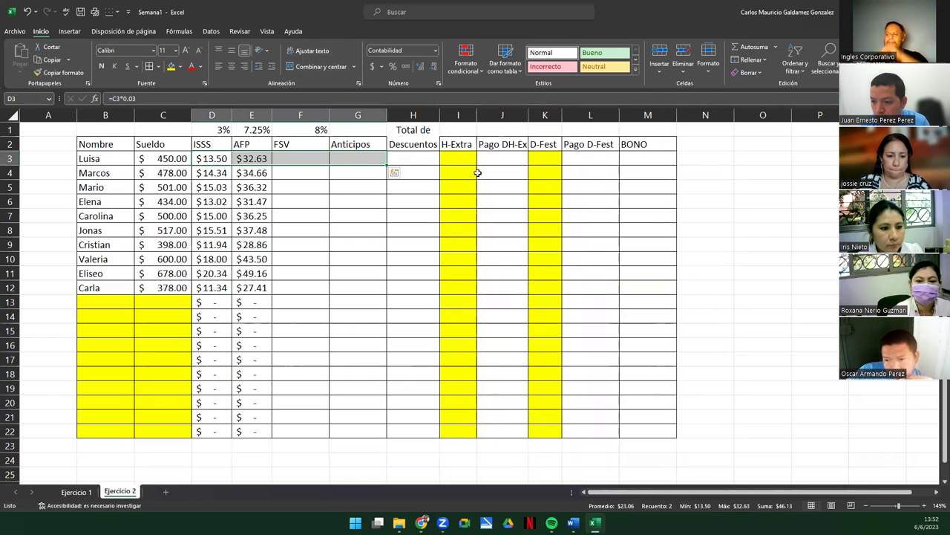
- Enter the header Total de Incentivo in N2
click(696, 145)
text(Tot)
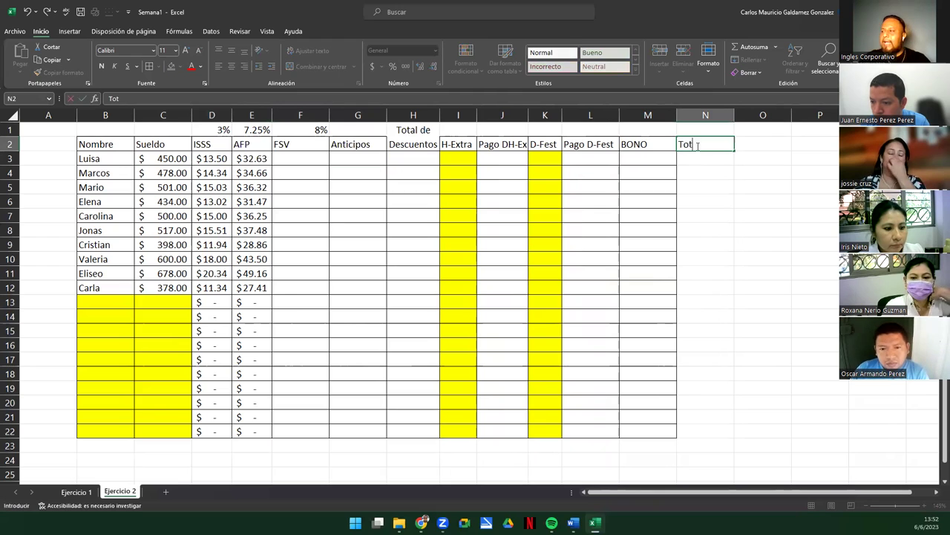
text(al de Incentivo)
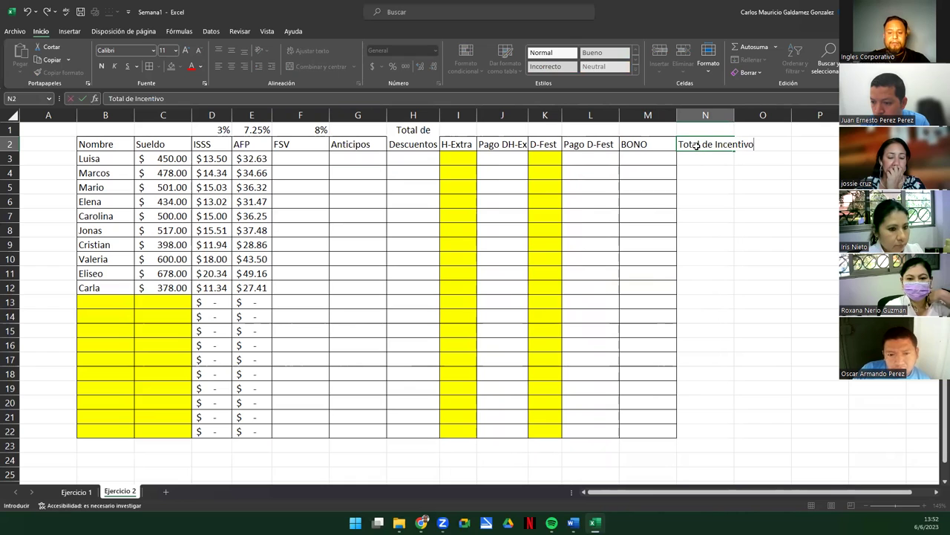
key(Return)
- Merge and center N1:N2 and wrap the Total de Incentivo header text
click(697, 146)
drag(696, 145, 697, 132)
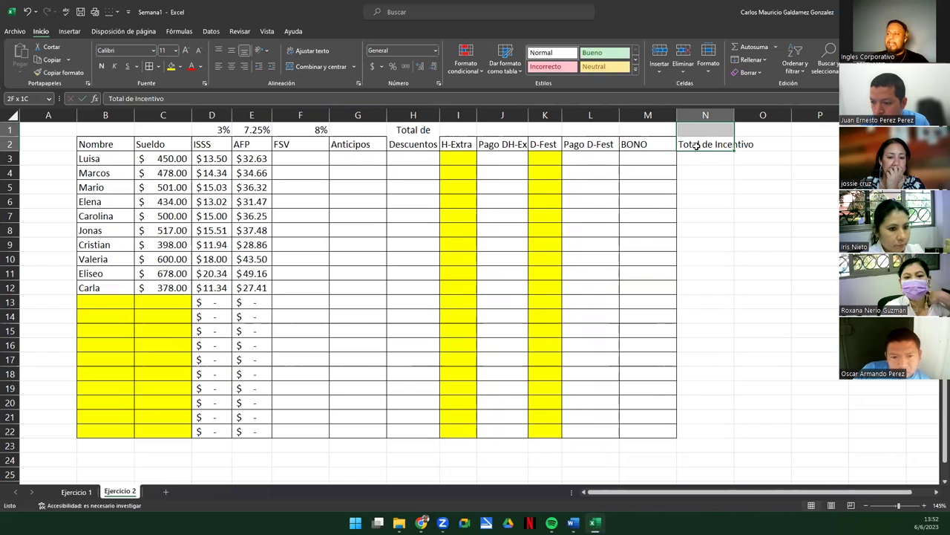
click(299, 67)
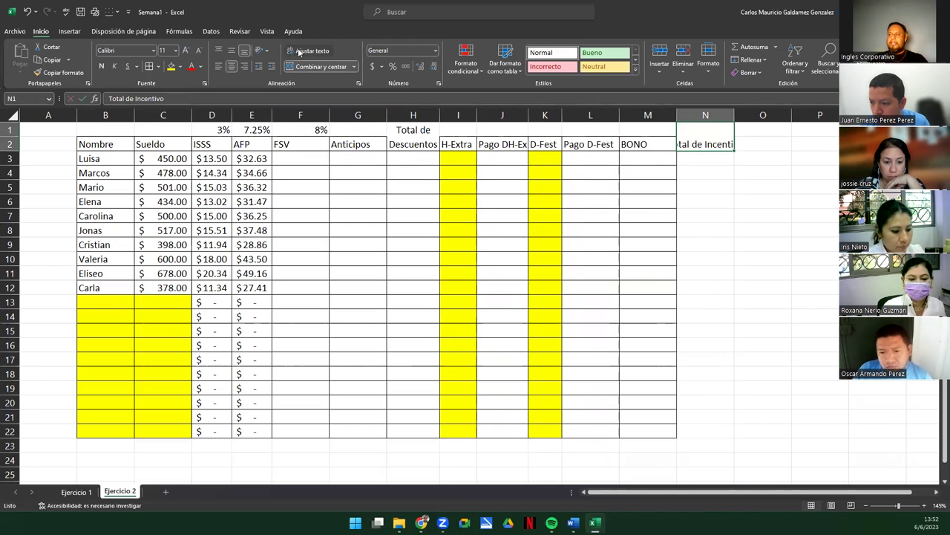
click(298, 50)
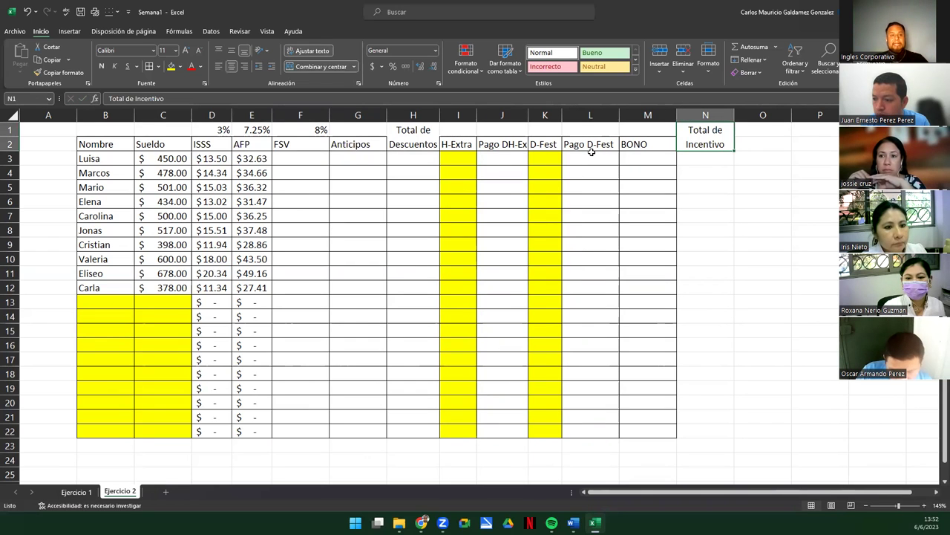
- Narrow the BONO and FSV columns
click(672, 115)
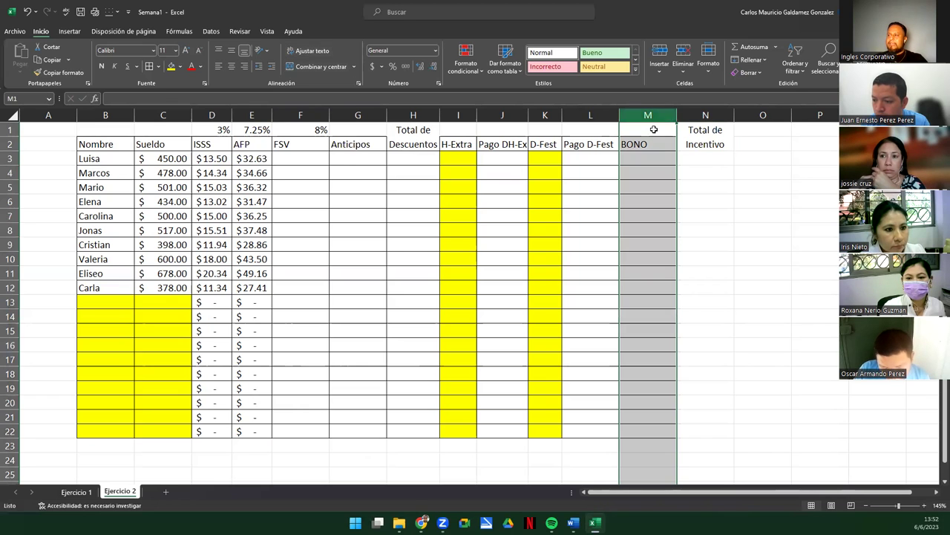
click(653, 130)
drag(676, 117, 660, 117)
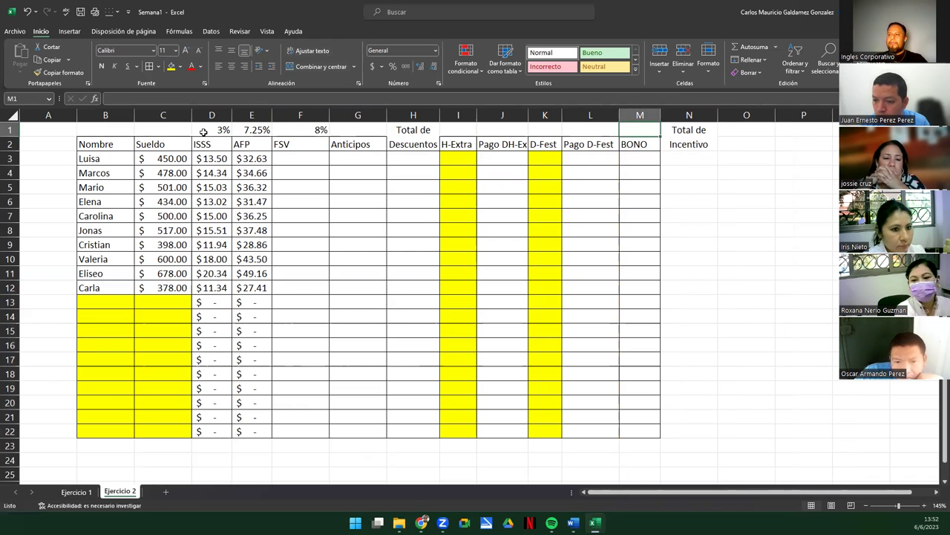
drag(203, 132, 297, 130)
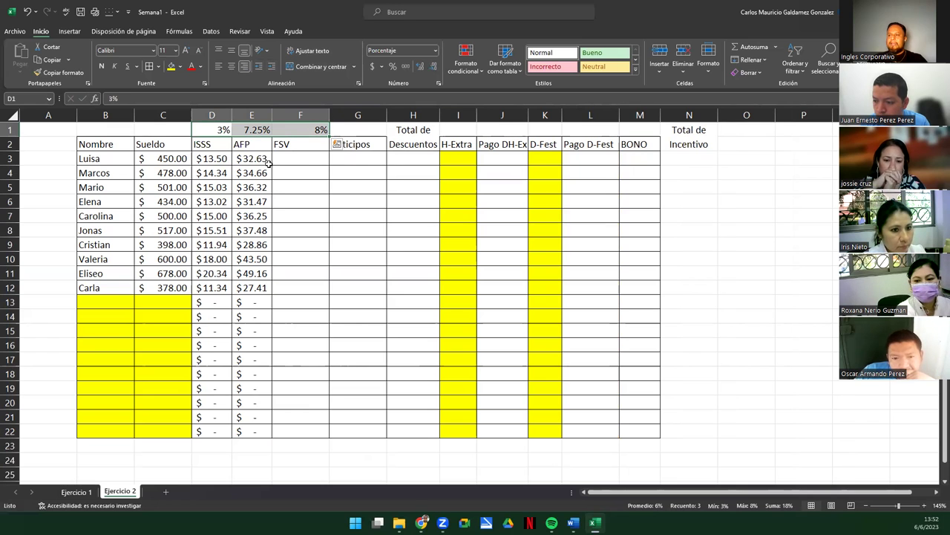
drag(328, 112, 312, 111)
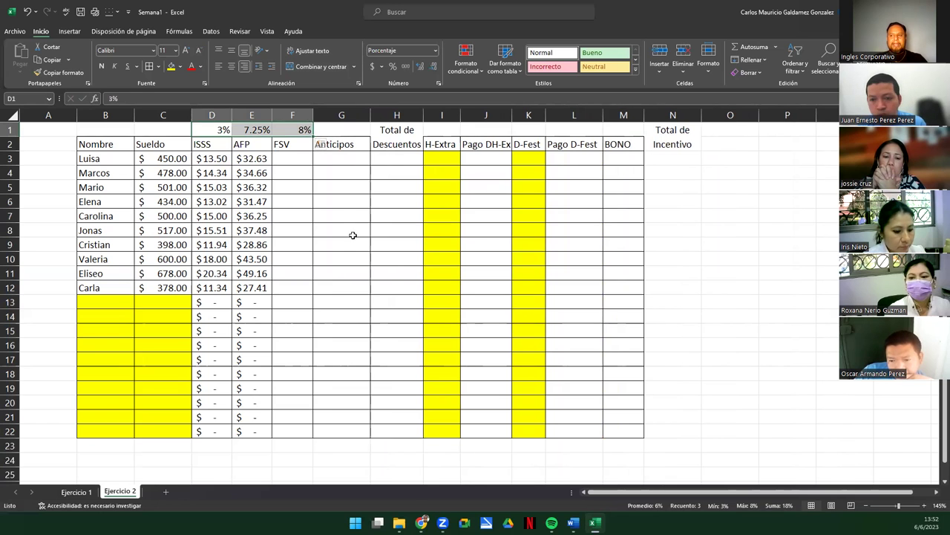
click(343, 214)
click(342, 143)
click(343, 129)
drag(359, 130, 396, 140)
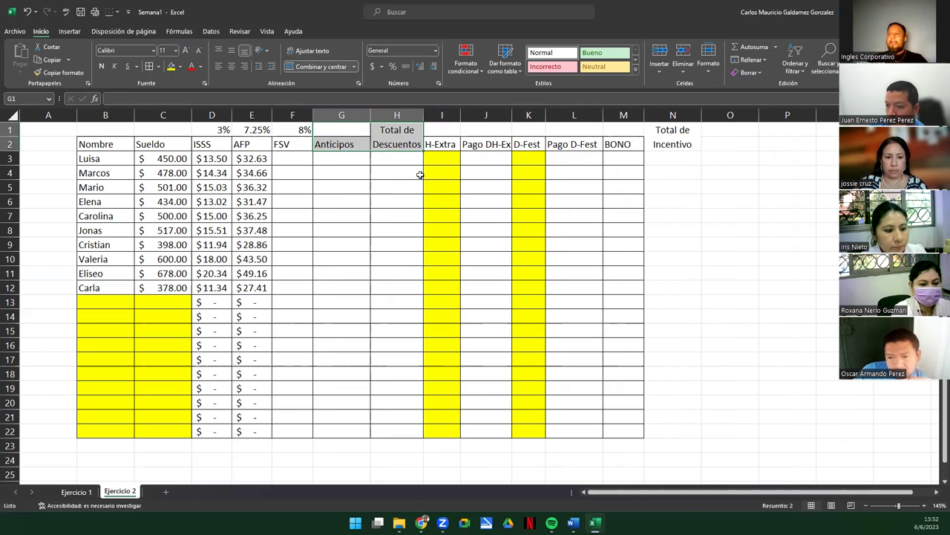
- Fill the Anticipos cells G3:G22 and the BONO cells M3:M22 with yellow
click(338, 157)
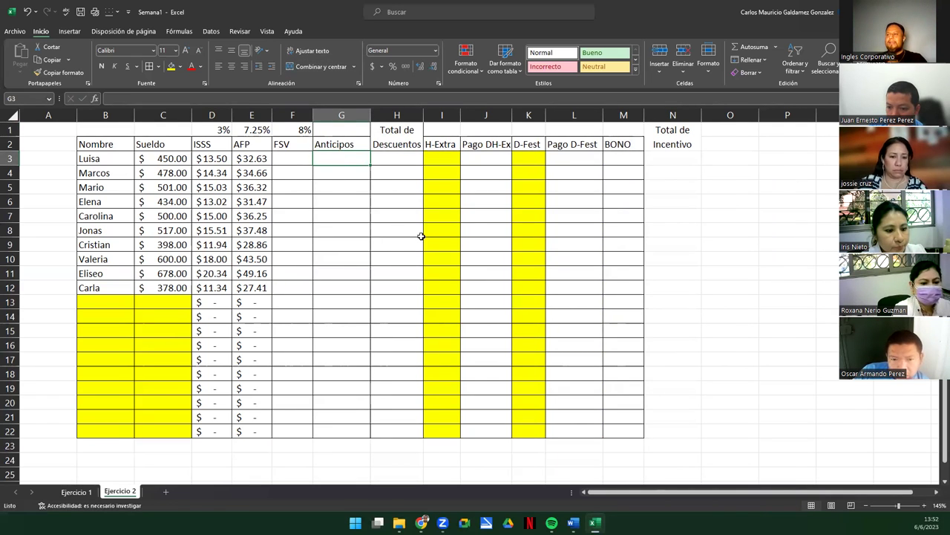
drag(339, 154, 334, 431)
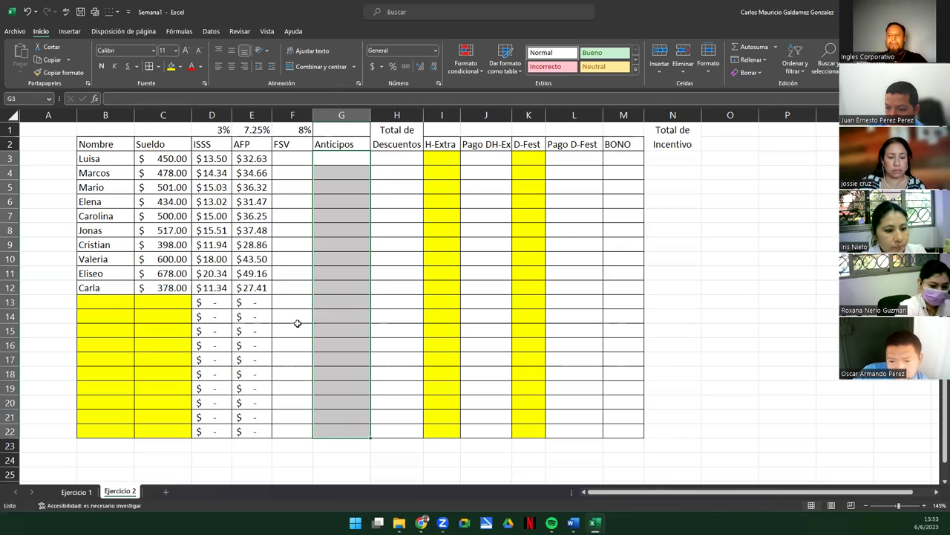
click(171, 66)
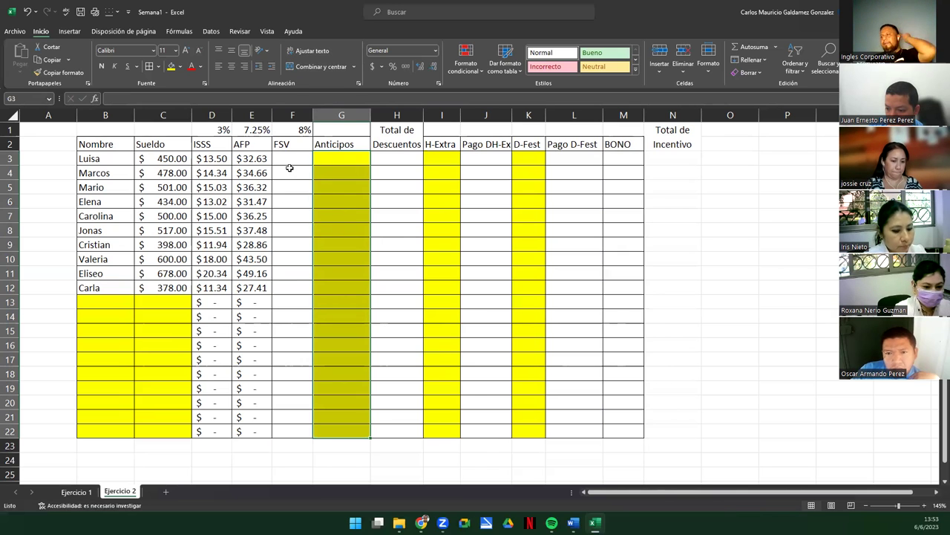
drag(616, 154, 632, 434)
click(171, 66)
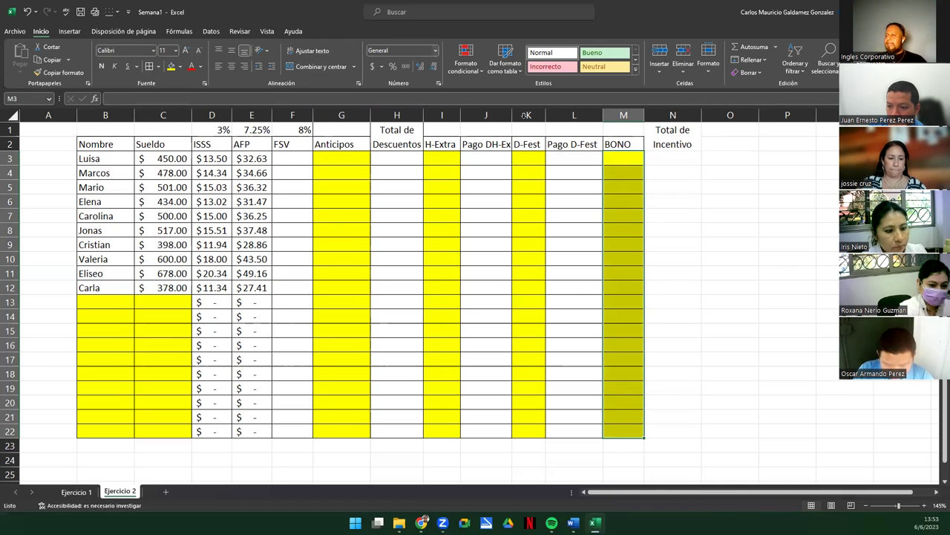
- Apply all borders to the Total de Incentivo column N1:N22 and undo its yellow fill
drag(674, 134, 679, 433)
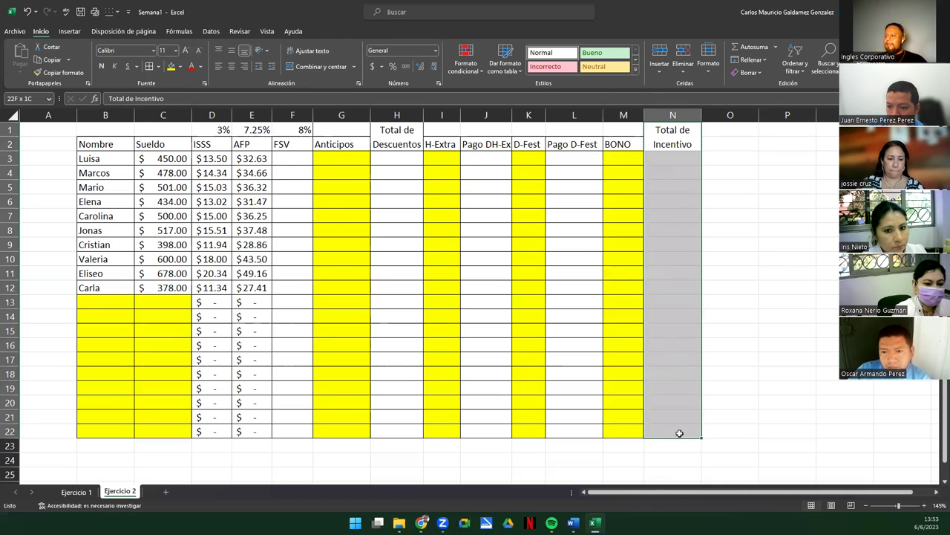
click(171, 67)
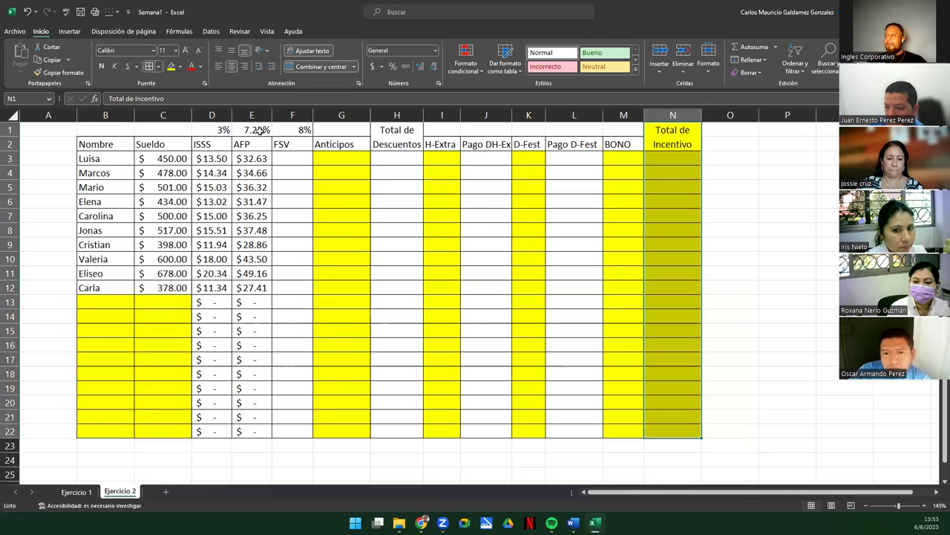
key(ctrl+z)
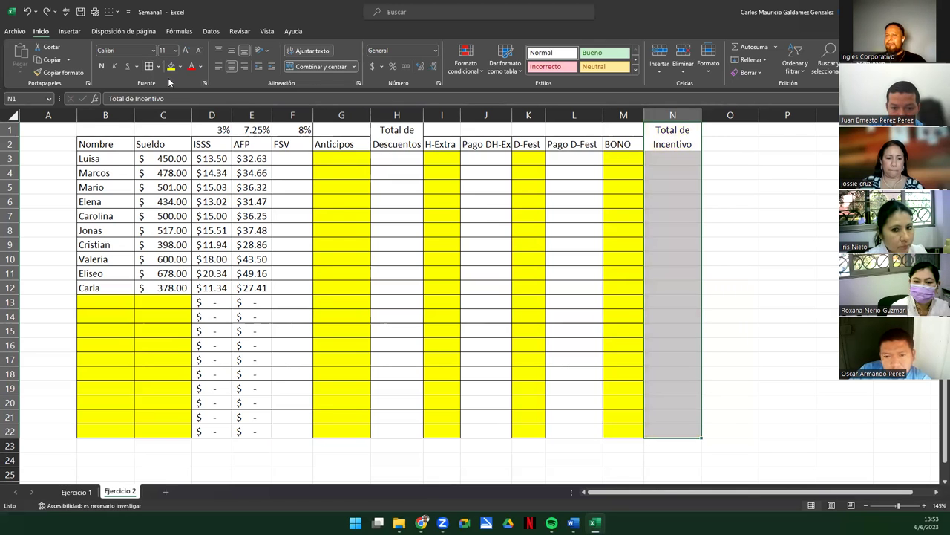
click(725, 218)
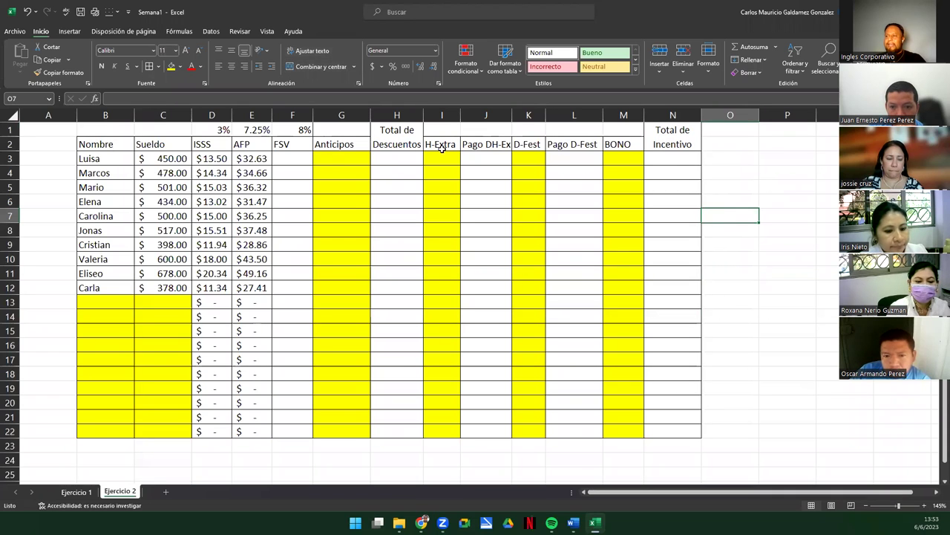
- Enter the header Sueldo Neto in O2
click(396, 140)
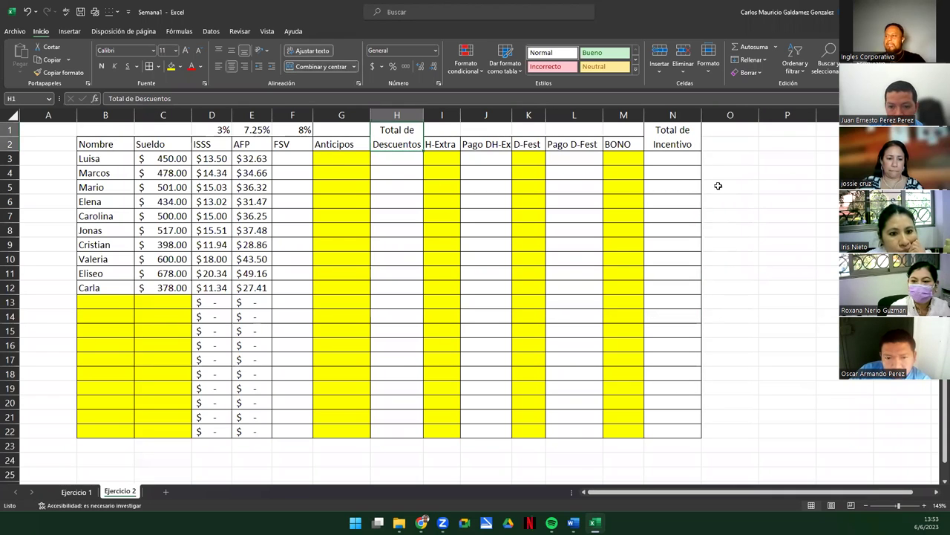
click(668, 143)
click(721, 149)
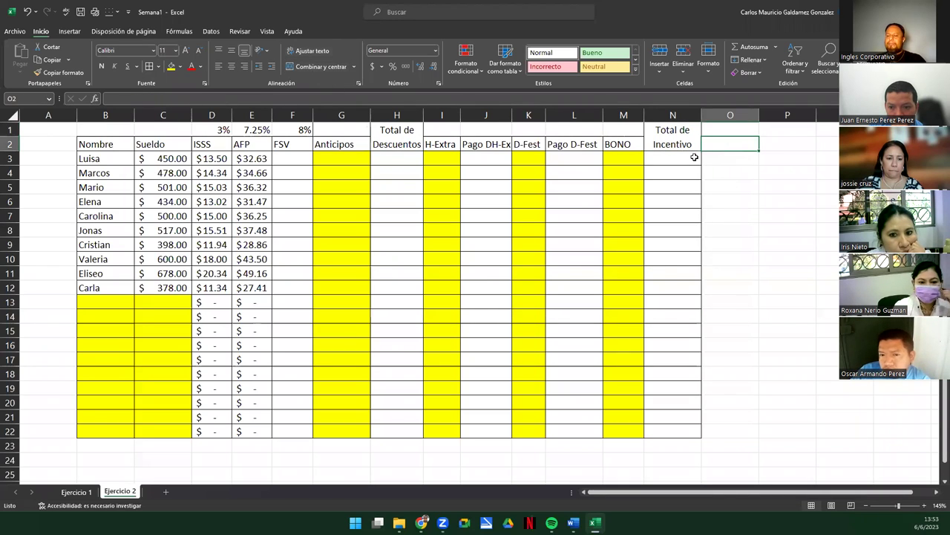
text(Sueldo Neto)
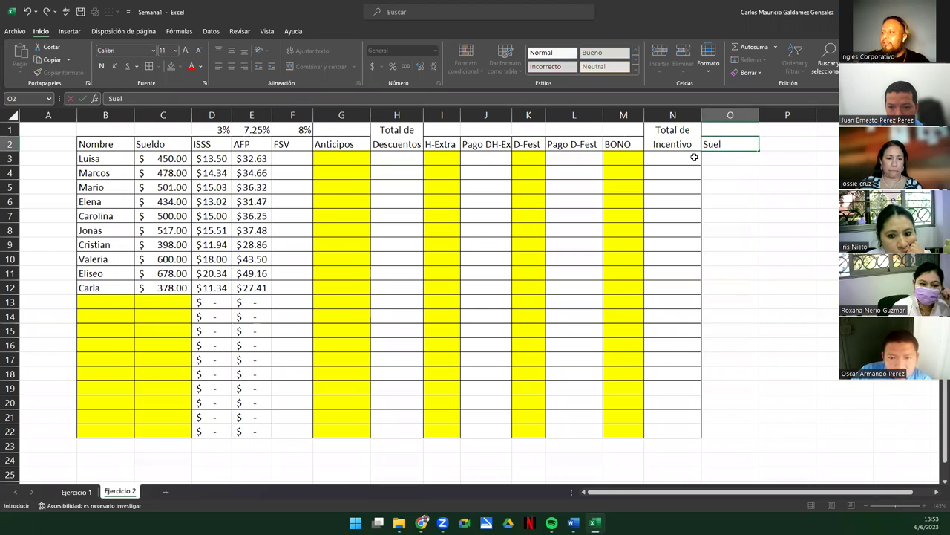
key(Return)
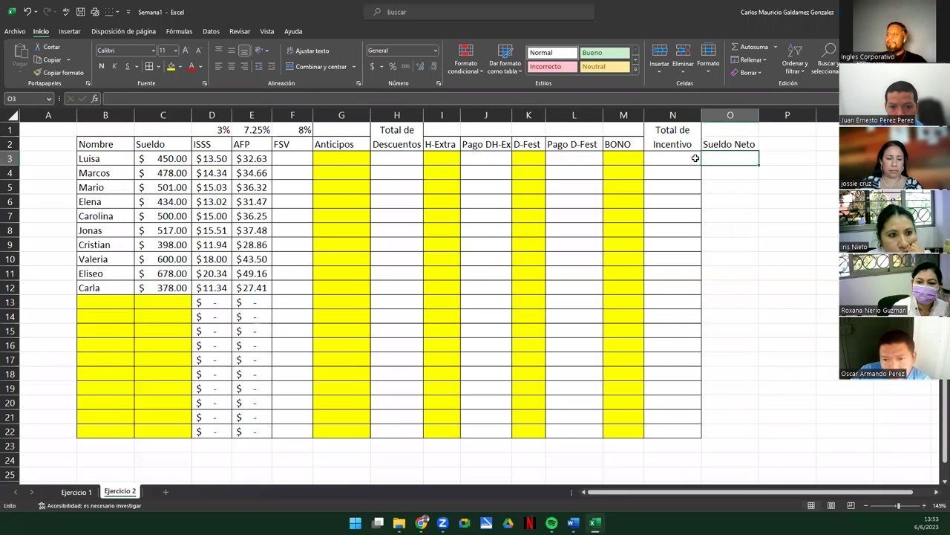
- Merge and center O1:O2 with wrapped Sueldo Neto text, and narrow column O slightly
click(717, 139)
drag(717, 138, 725, 141)
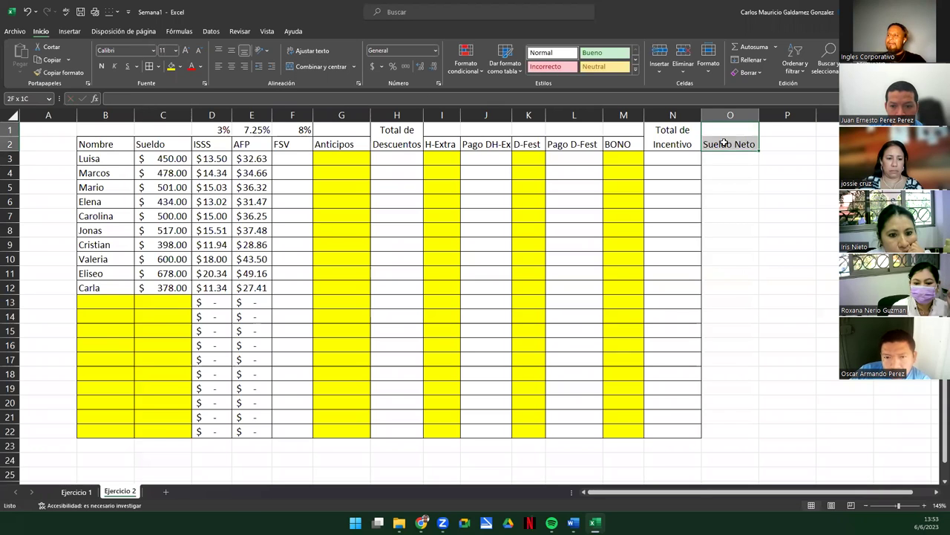
click(310, 66)
click(311, 50)
drag(756, 113, 749, 114)
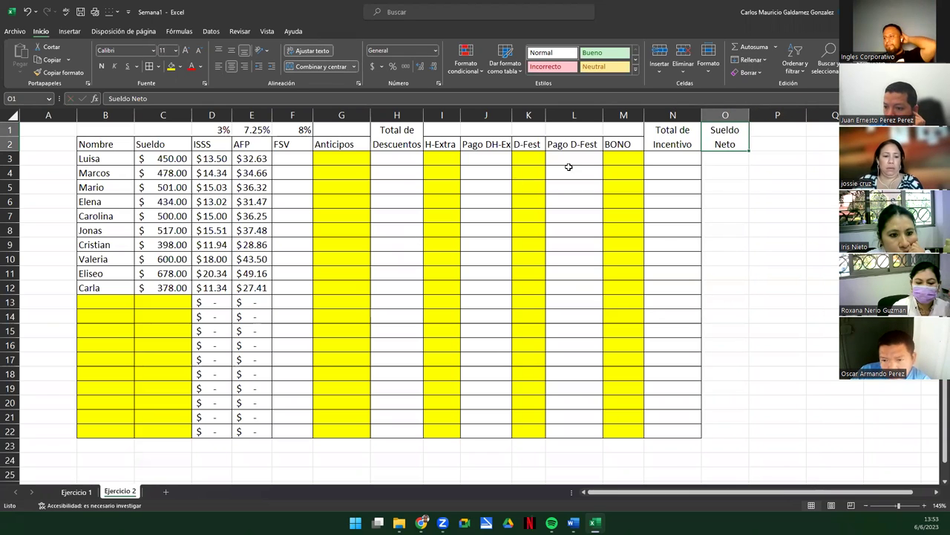
- Apply all borders to the Sueldo Neto column, O1:O22
drag(219, 130, 301, 130)
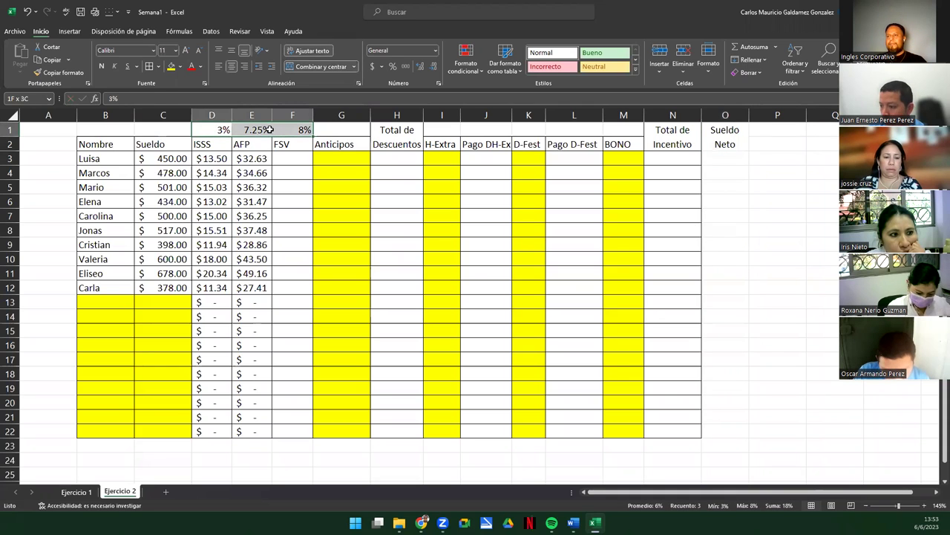
click(613, 221)
drag(717, 138, 738, 439)
click(738, 439)
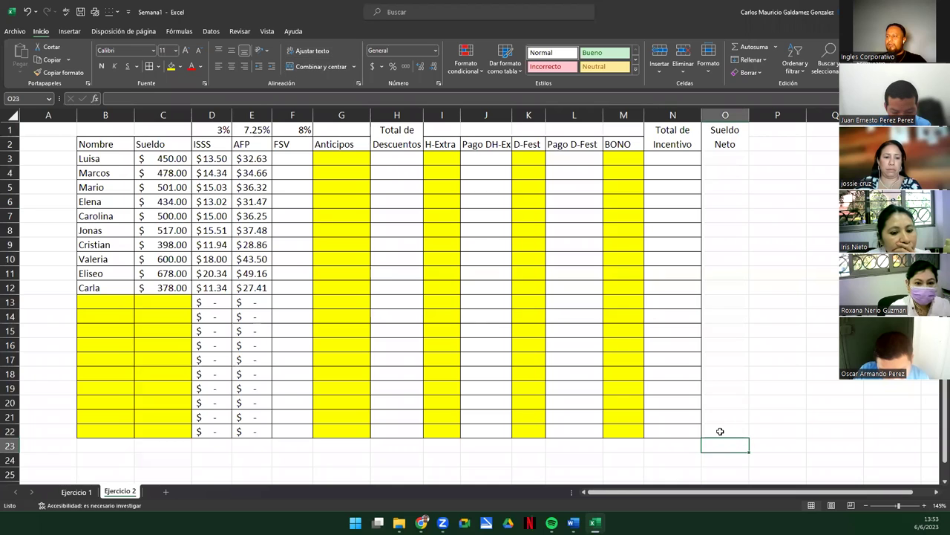
drag(719, 242, 721, 131)
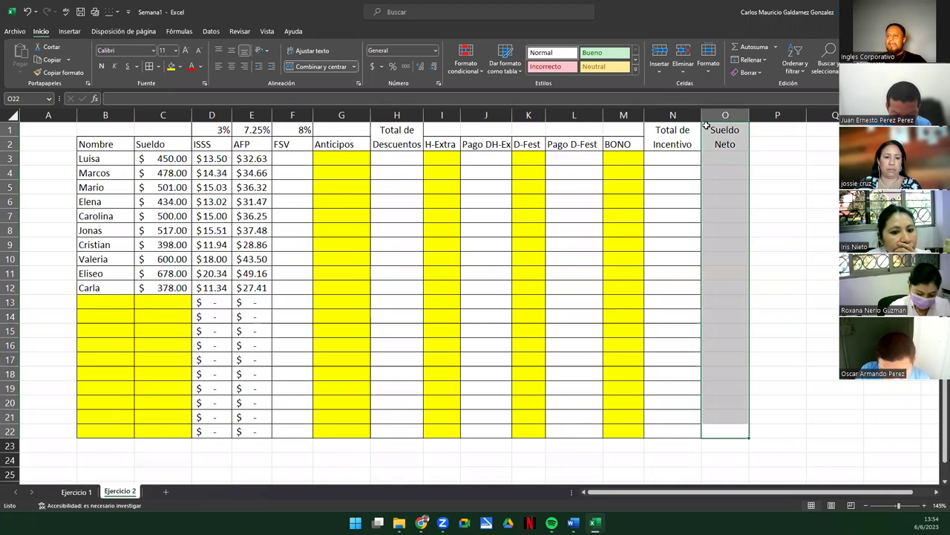
click(148, 66)
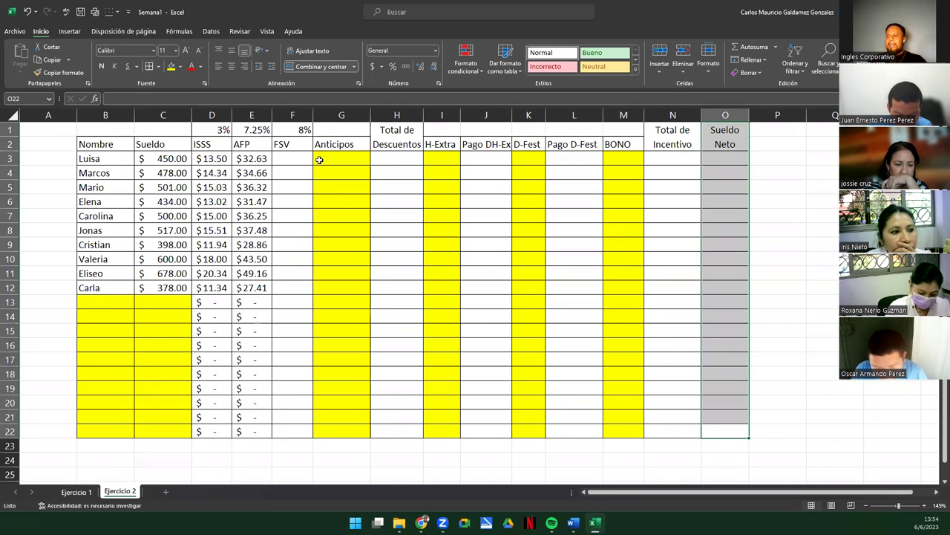
click(717, 161)
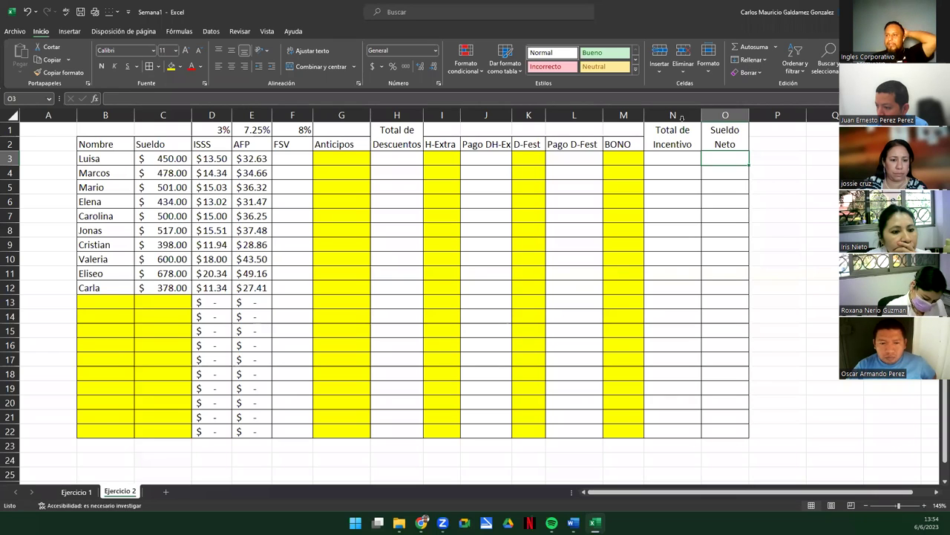
- Center the percentages and headers in B1:O2 horizontally
click(299, 159)
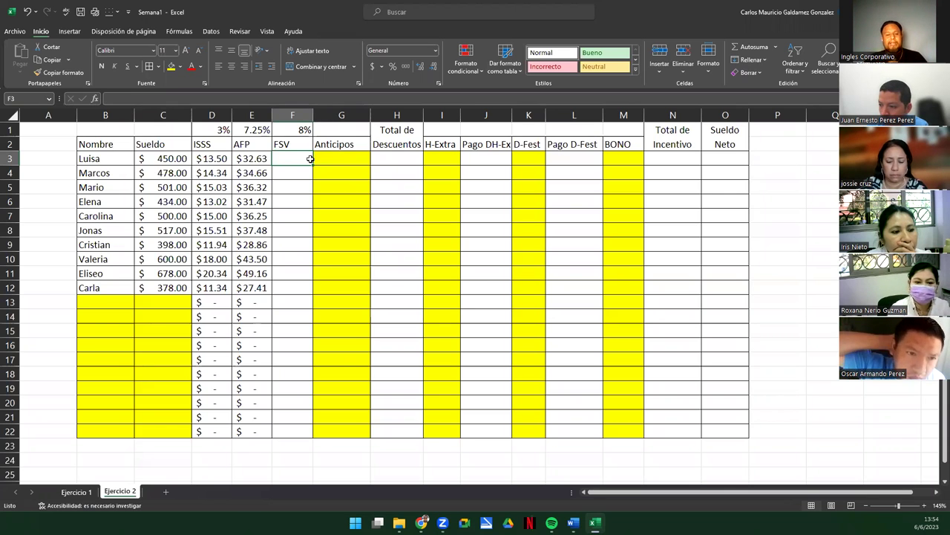
drag(95, 142, 725, 145)
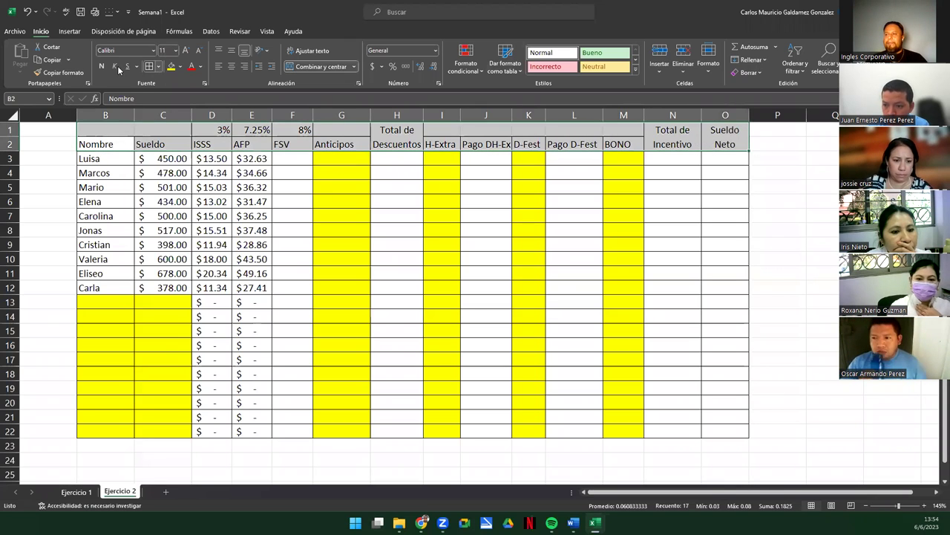
click(232, 66)
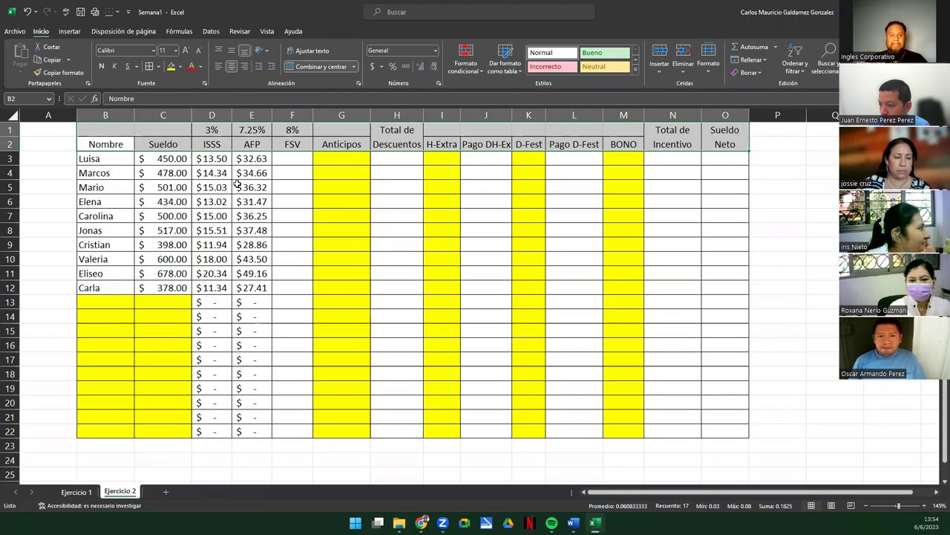
- Display the ISSS, AFP and FSV percentages in D1:F1 with two decimal places
drag(205, 128, 293, 130)
click(420, 66)
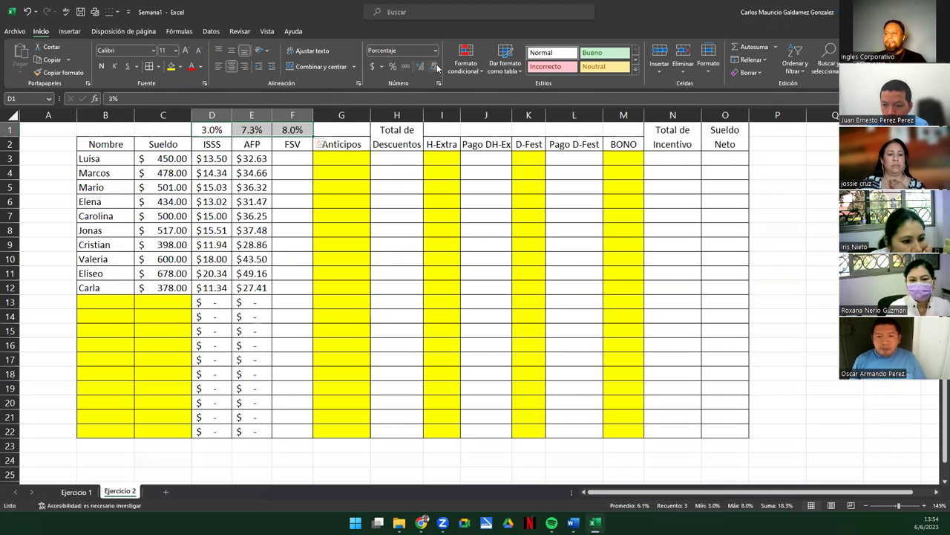
click(434, 66)
double_click(420, 66)
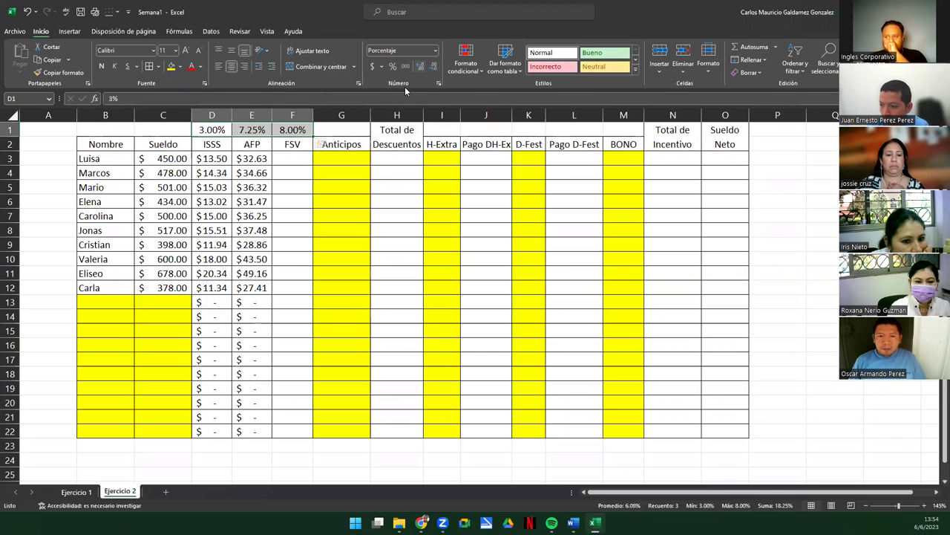
- Enter the FSV deduction formula =C3*8% in F3
click(299, 162)
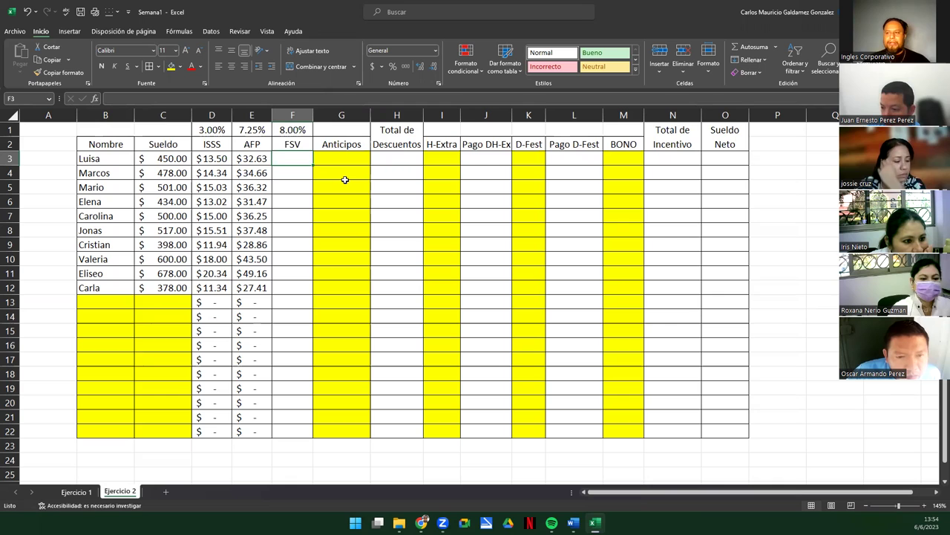
text(=)
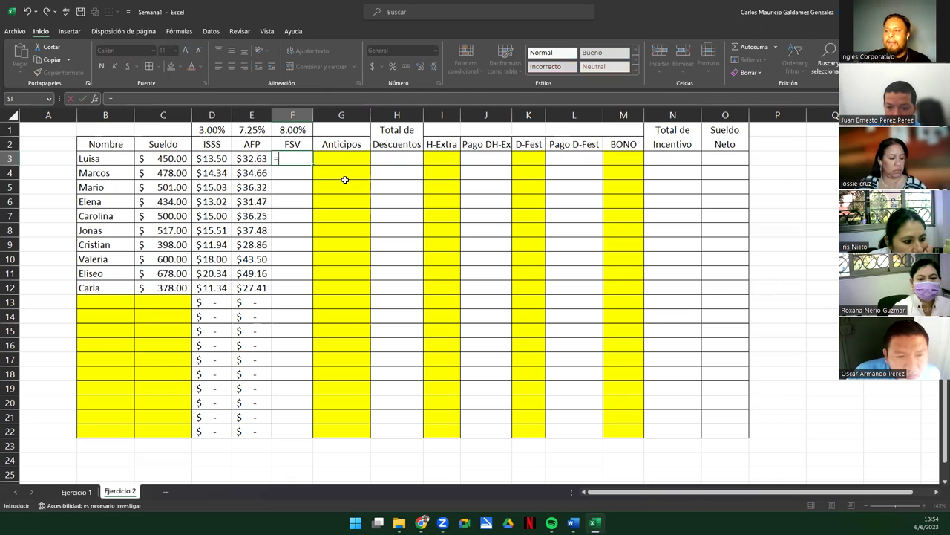
key(Left)
key(Left)
key(Left)
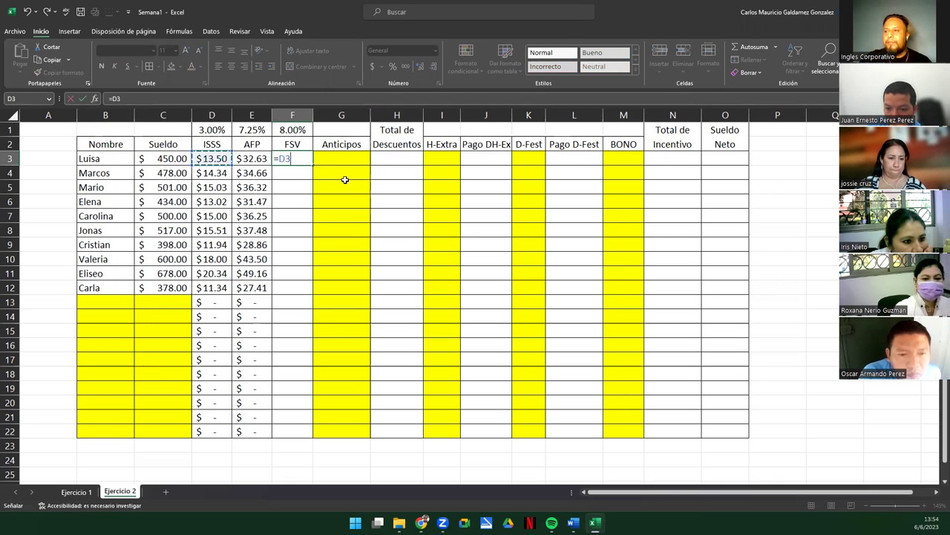
text(*8%)
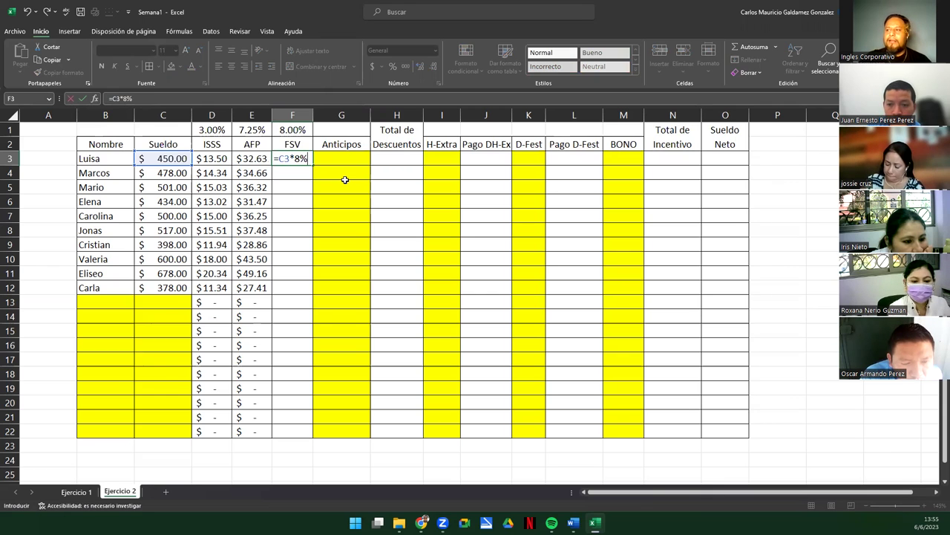
key(Return)
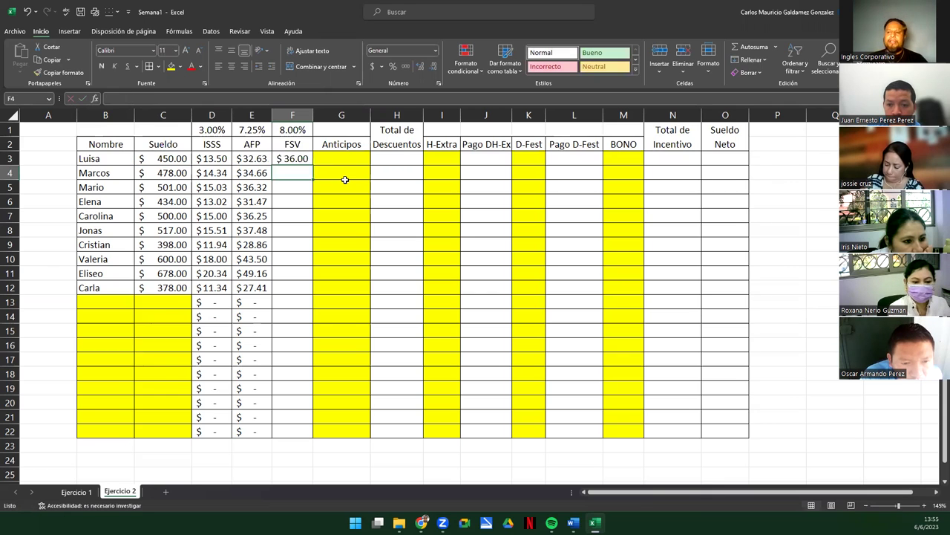
- Fill the FSV formula from F3 down through F22
click(159, 161)
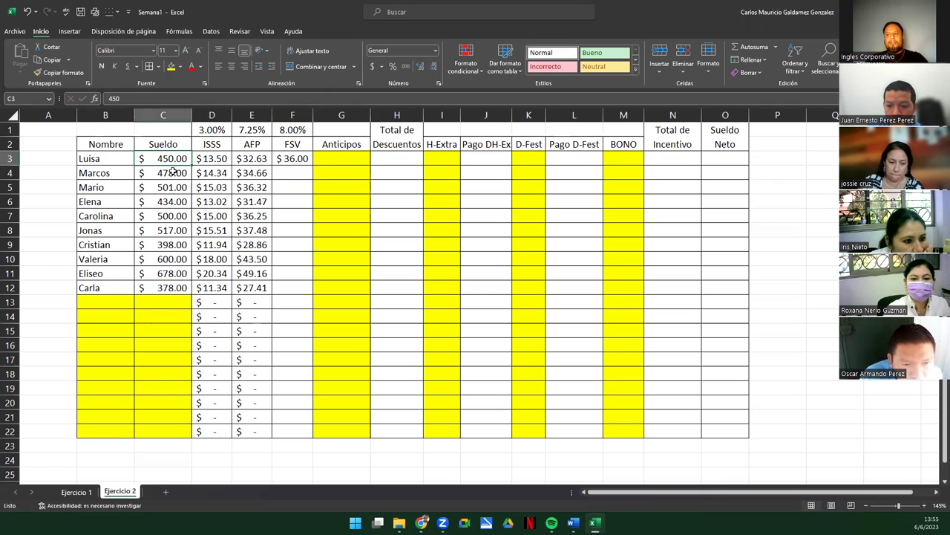
click(286, 159)
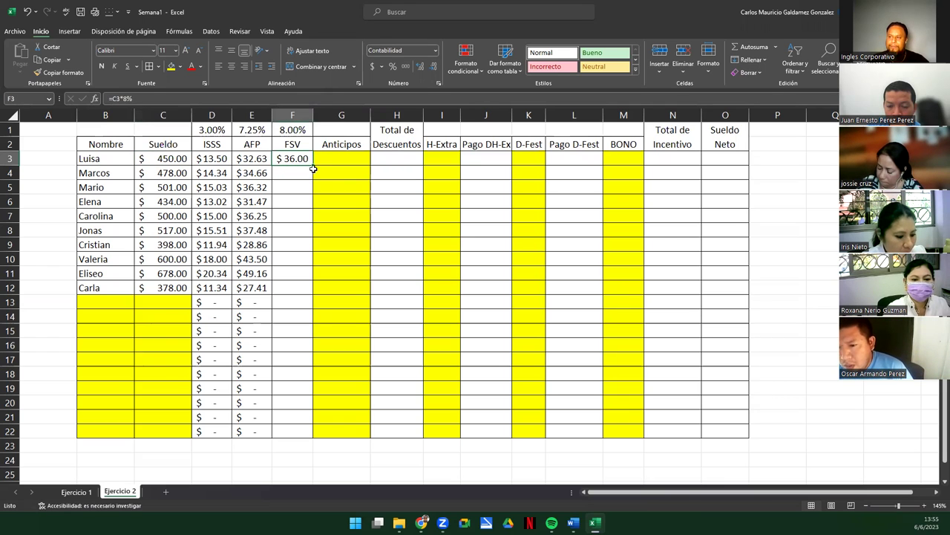
drag(315, 166, 303, 431)
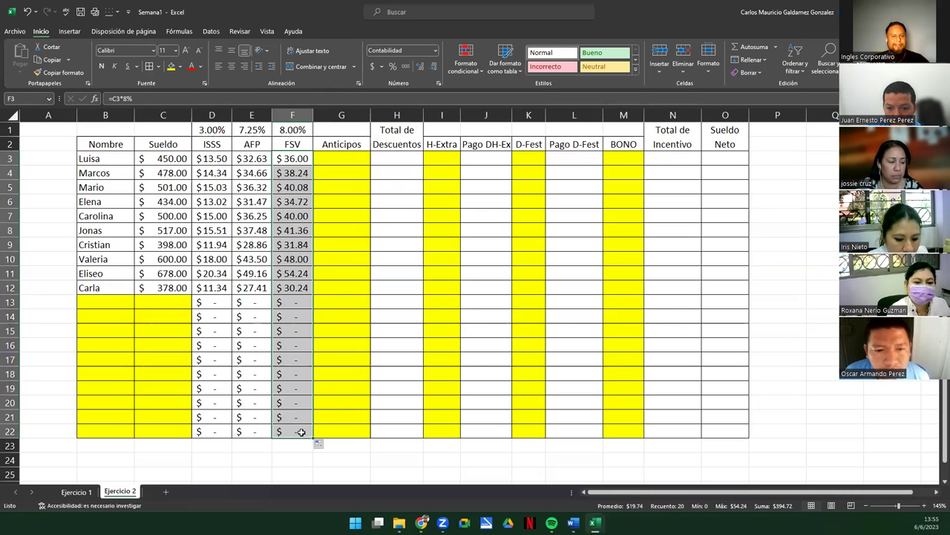
- Review the filled FSV amounts in F3:F12 and inspect the formula in F3
drag(285, 159, 293, 288)
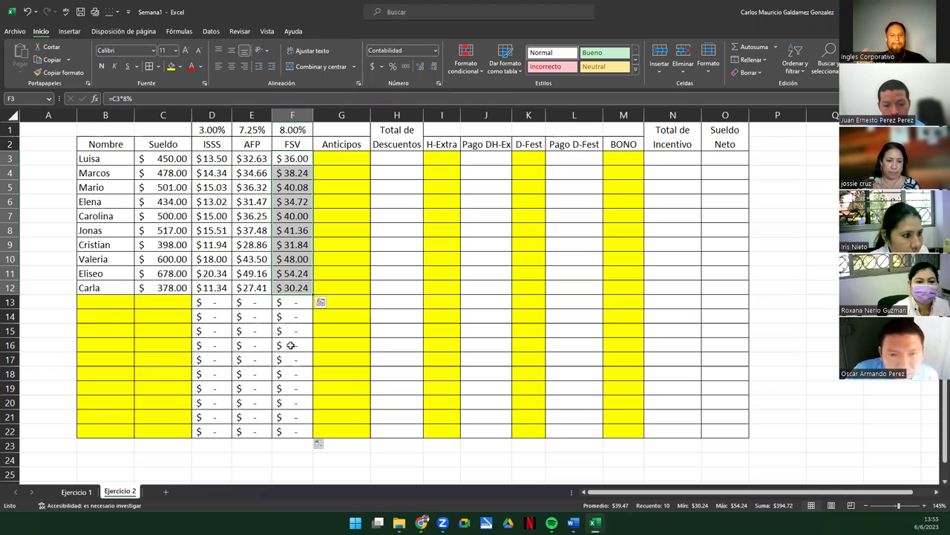
click(331, 157)
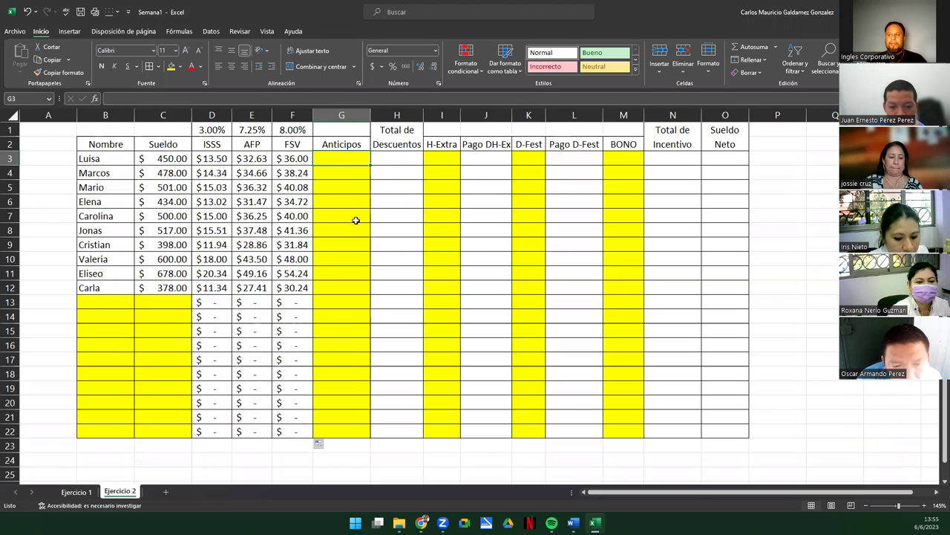
double_click(298, 155)
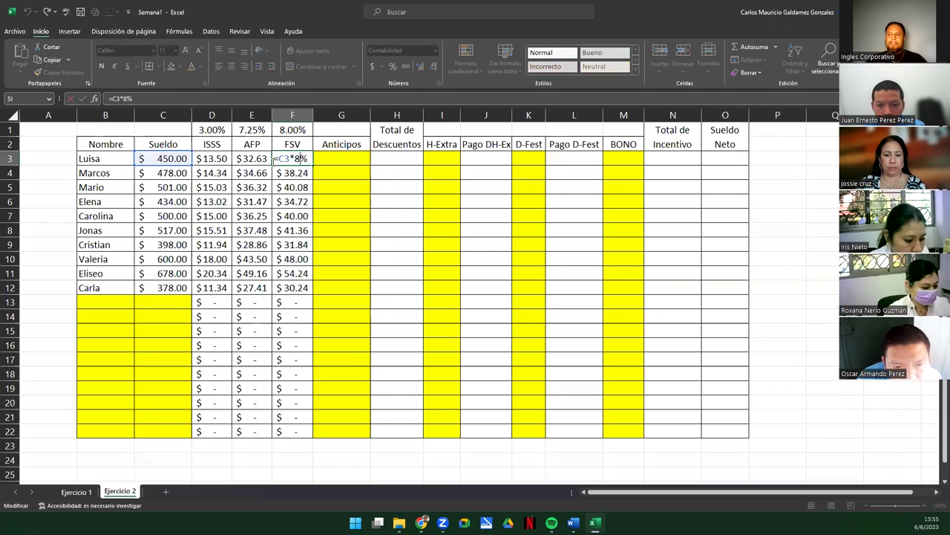
drag(312, 158, 290, 158)
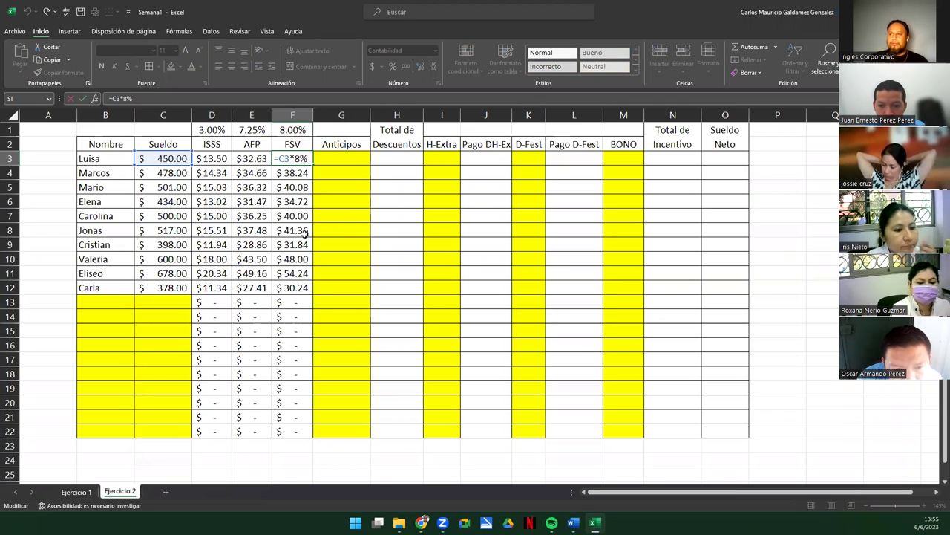
key(Tab)
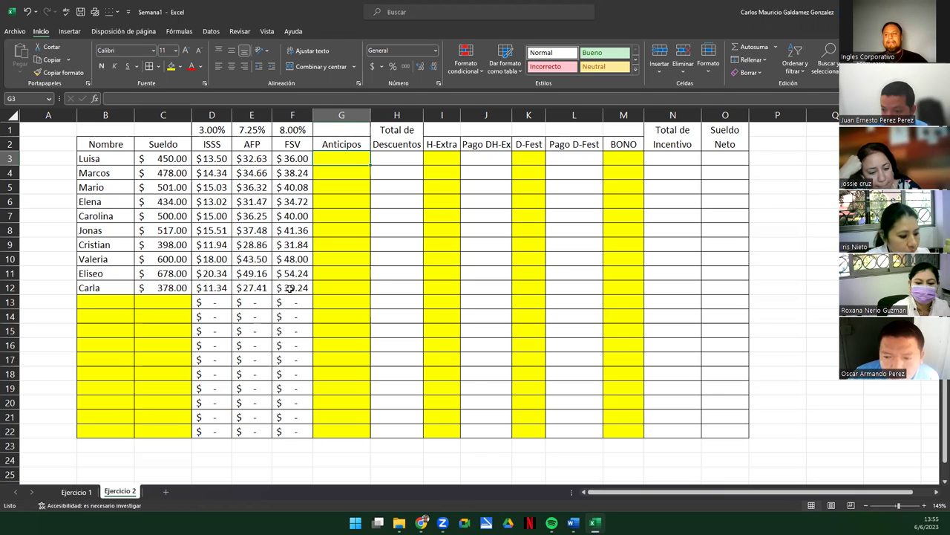
- Enter 0 in the first Anticipos cell, G3, and apply the accounting format with an extra decimal place
drag(331, 157, 329, 426)
click(346, 157)
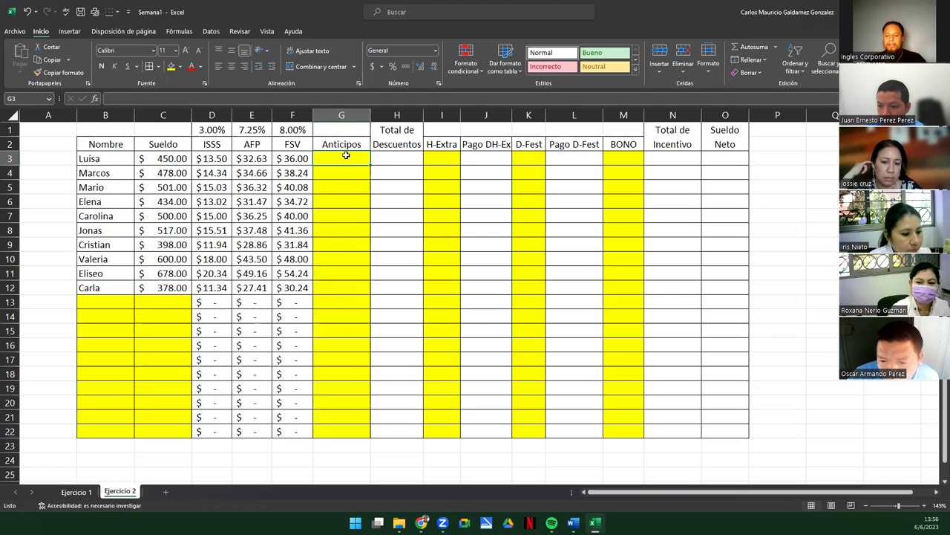
text(0)
key(Return)
click(349, 158)
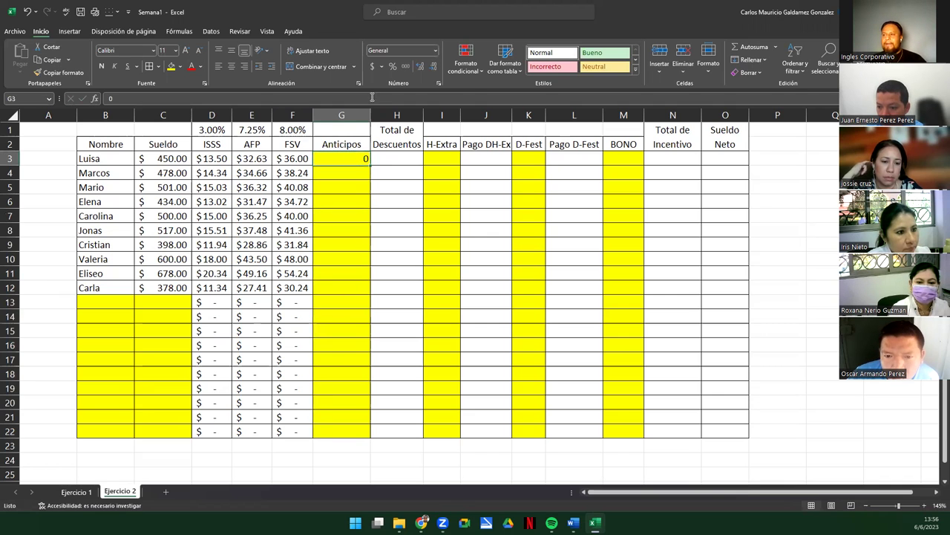
click(375, 66)
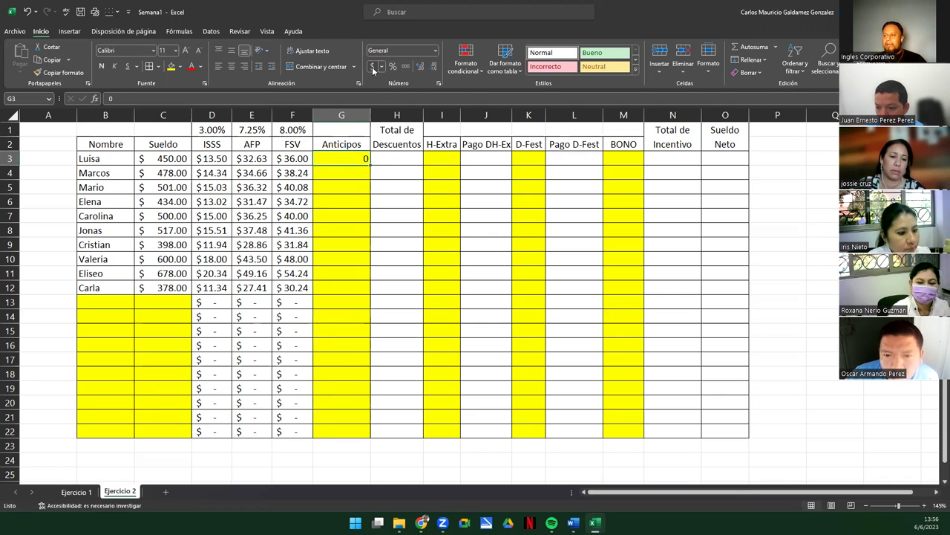
click(422, 68)
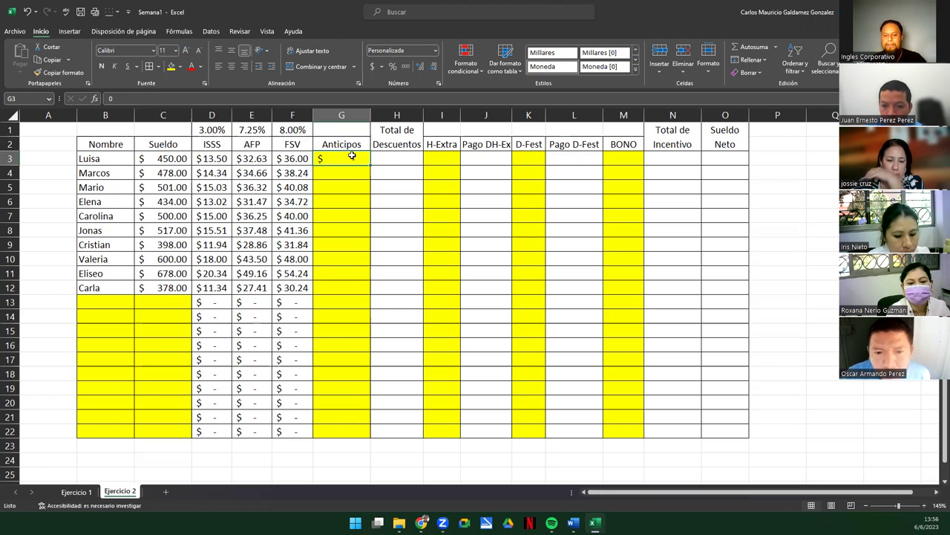
- Enter a trial value of 7 in G3 and reduce its format to two decimal places
text(7)
key(Return)
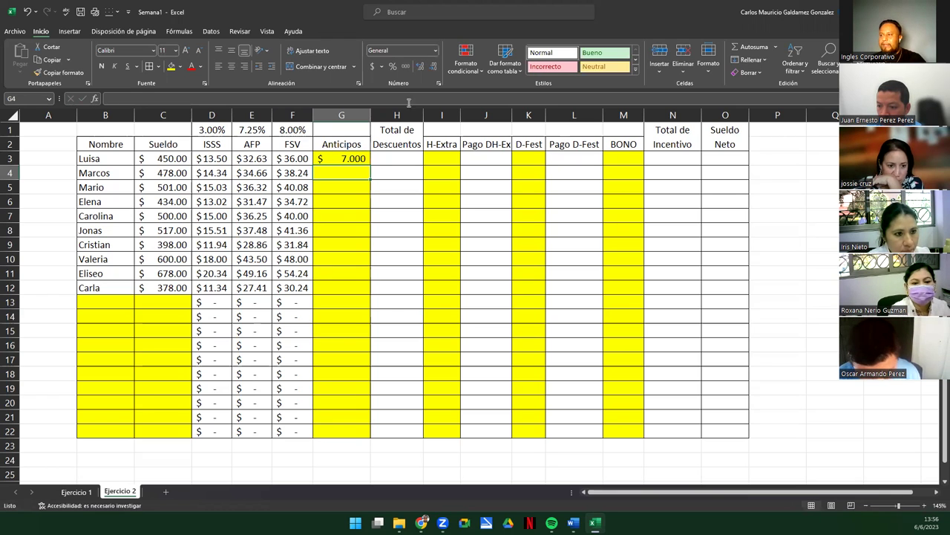
click(435, 70)
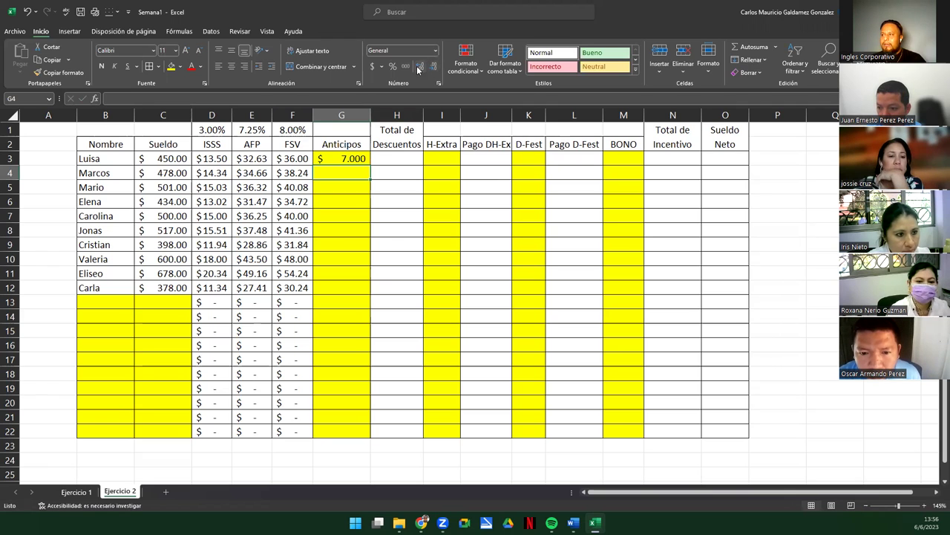
click(357, 156)
click(433, 69)
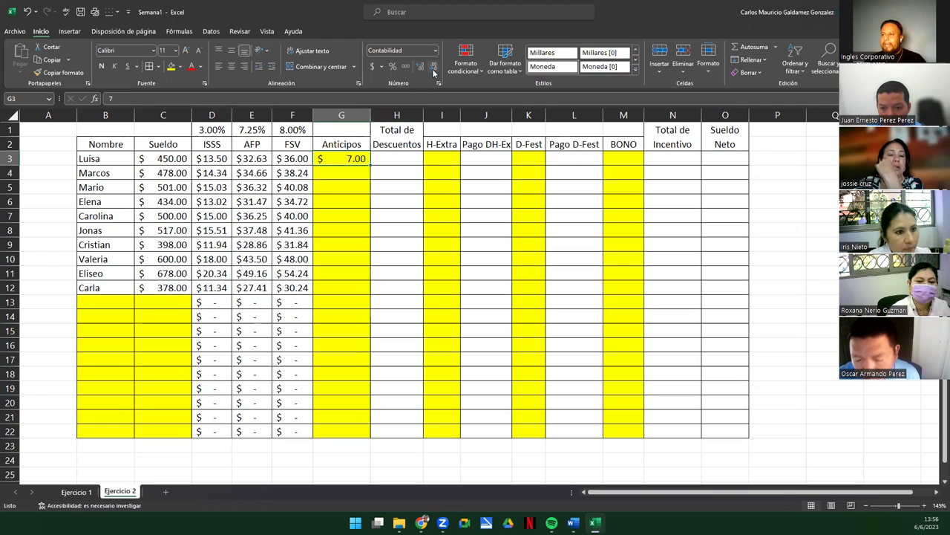
- Clear the trial value from G3 and fill the empty formatted cell down through G22
key(Delete)
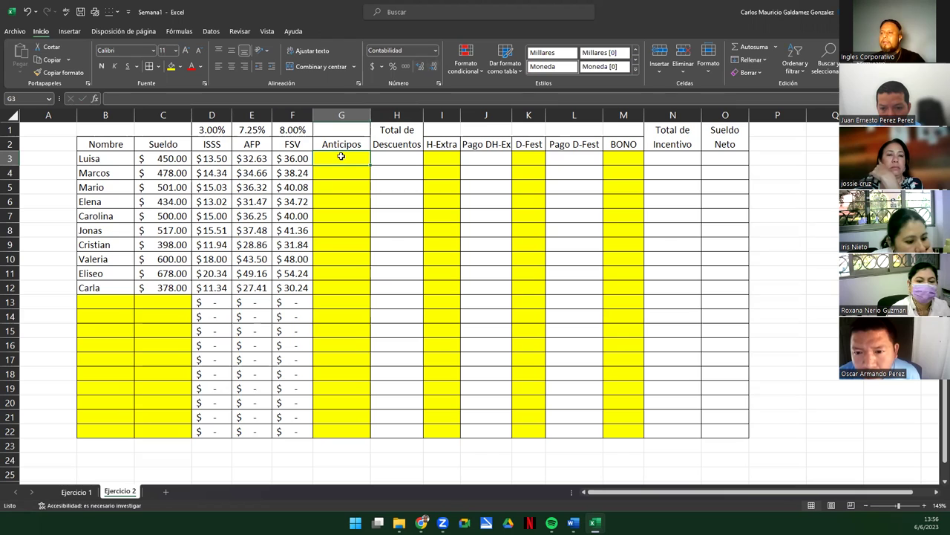
drag(369, 165, 329, 444)
click(337, 162)
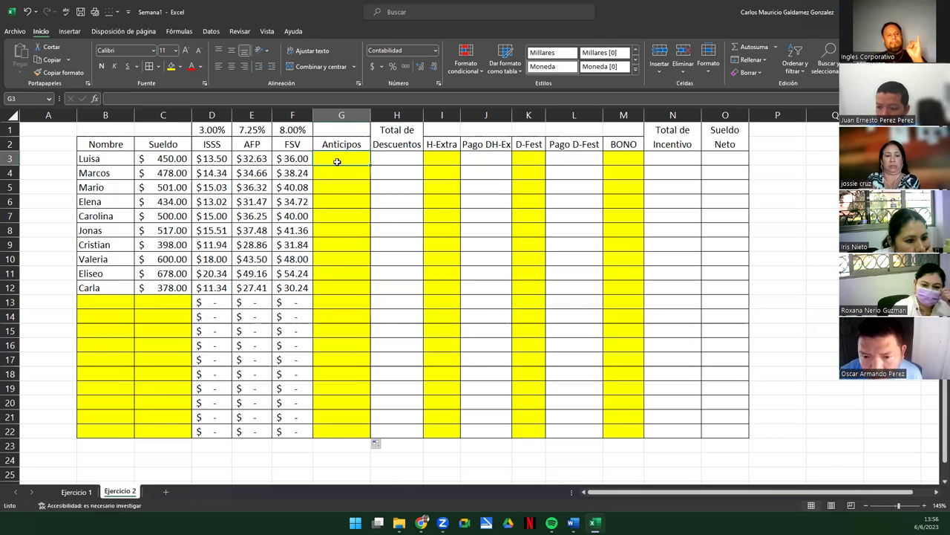
- Enter Anticipos amounts of 100 in G6 and 50 in G11
click(341, 207)
text(100)
key(Return)
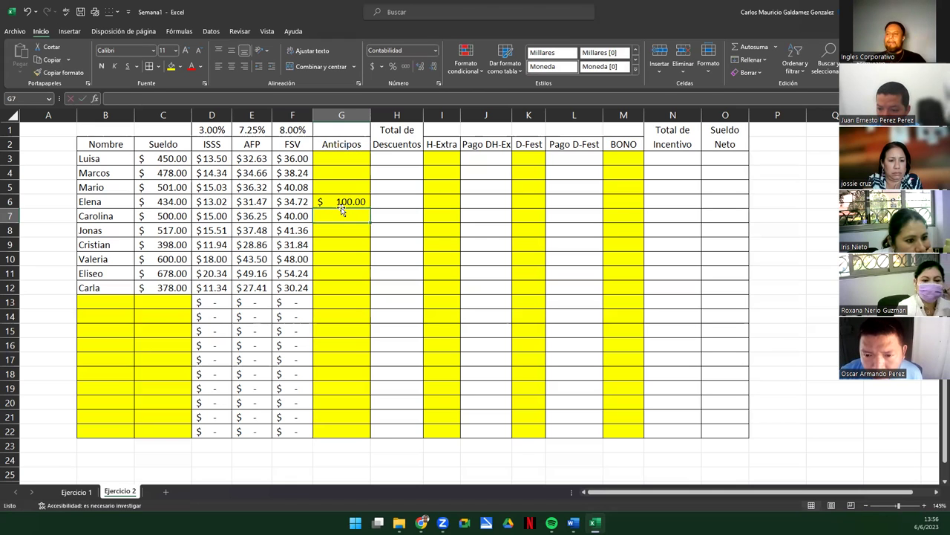
click(340, 272)
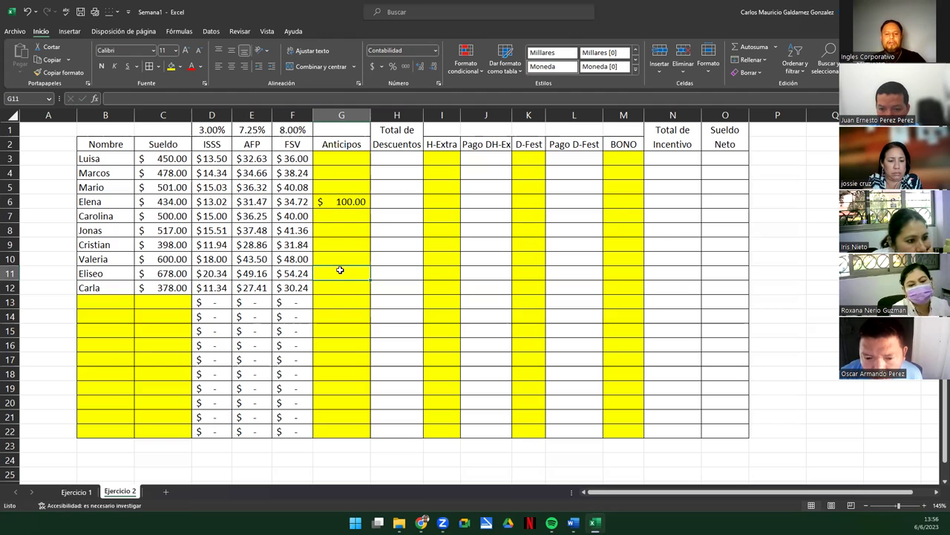
text(50)
- Enter Anticipos amounts of 50 in G15 and 75 in G20
click(352, 325)
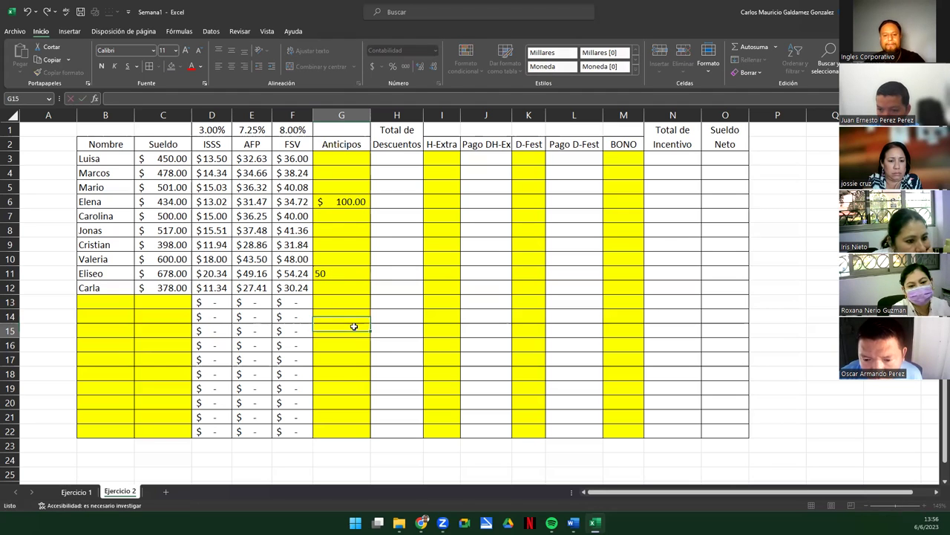
text(5)
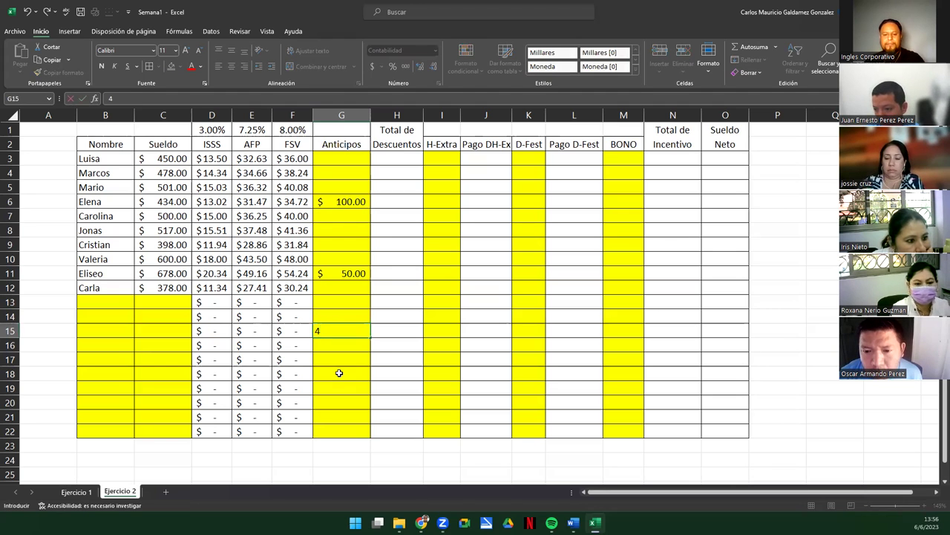
text(0)
key(Return)
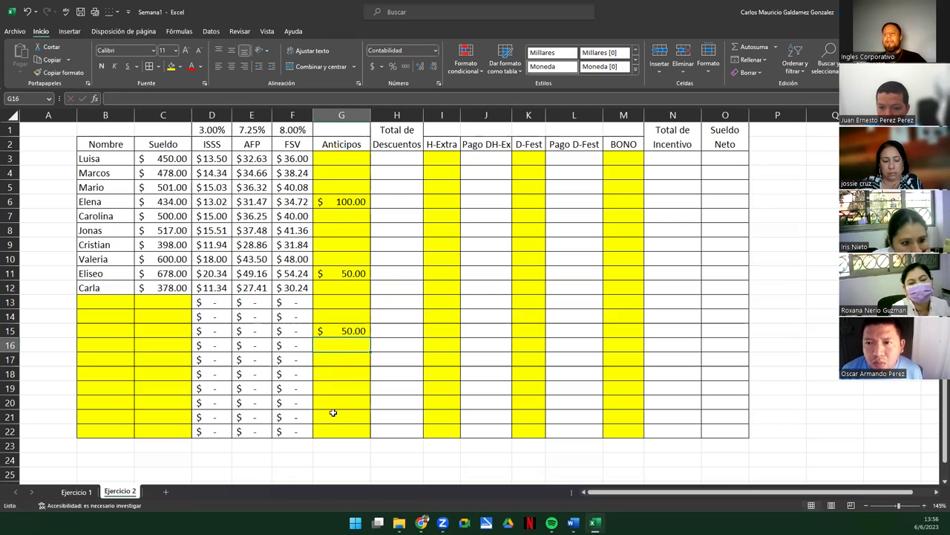
click(332, 404)
text(75)
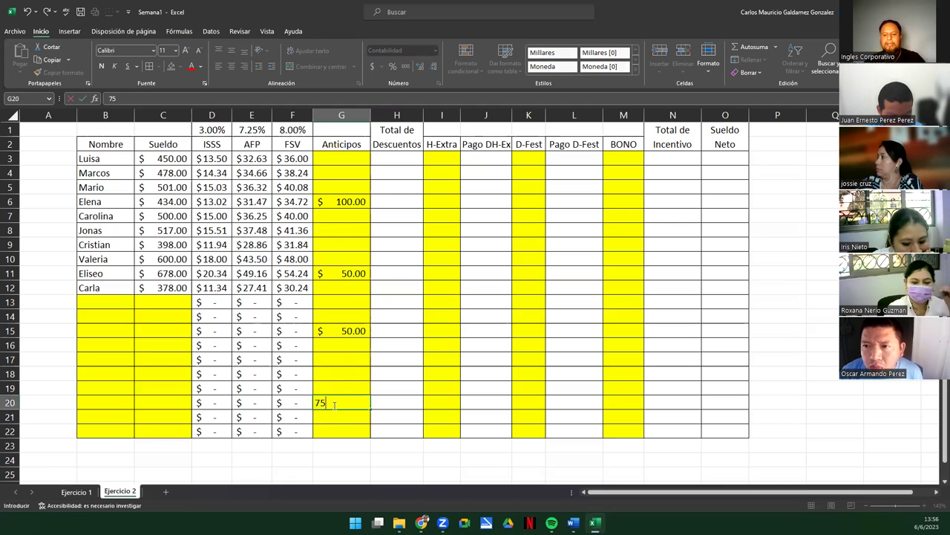
key(Return)
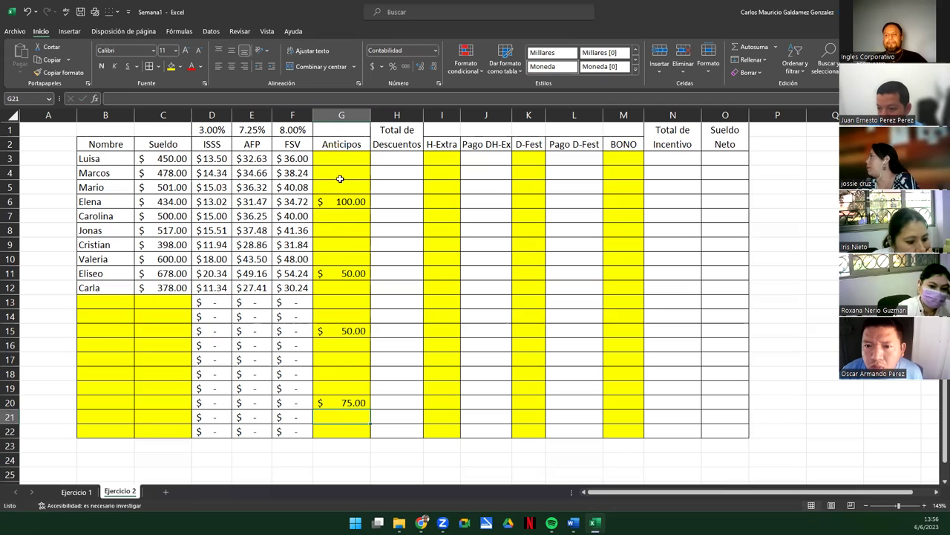
- Enter Anticipos amounts of 80 in G13 and 0 in G3
click(330, 302)
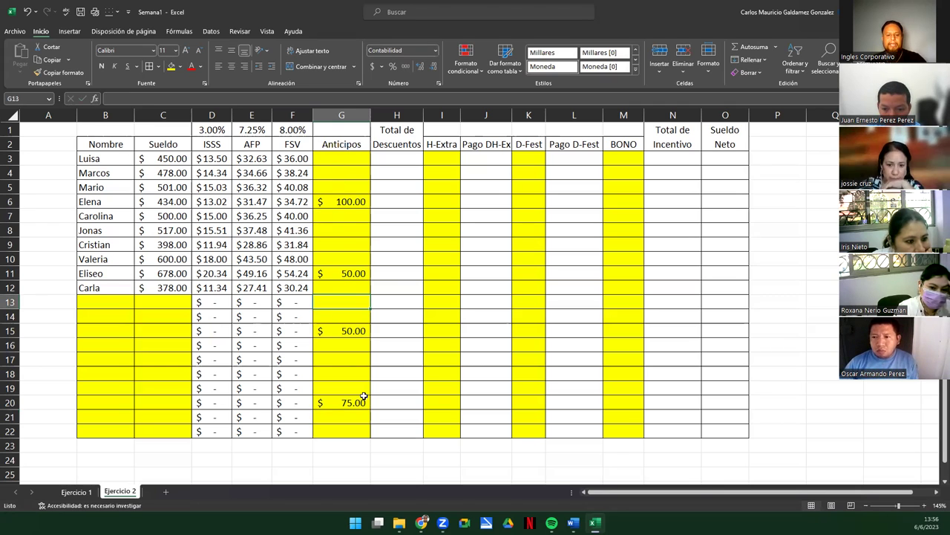
text(80)
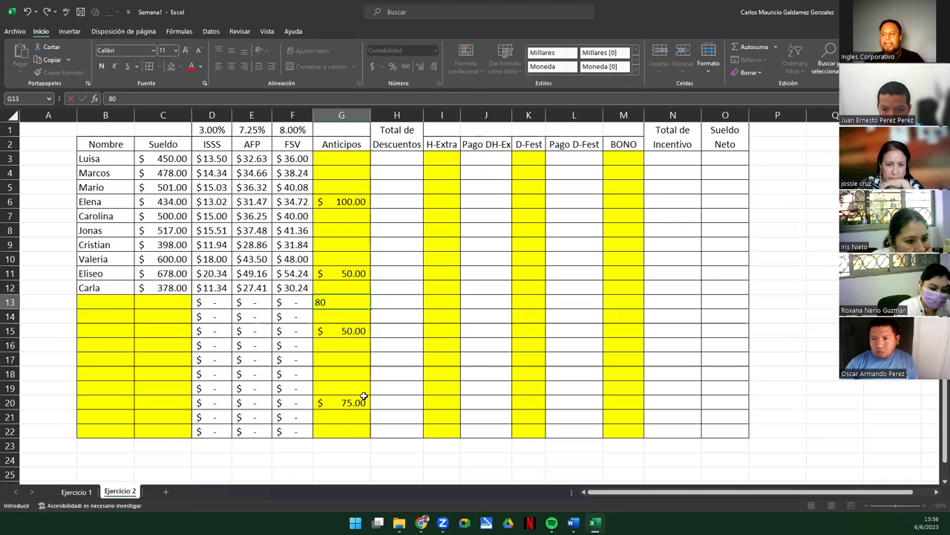
key(Return)
click(335, 165)
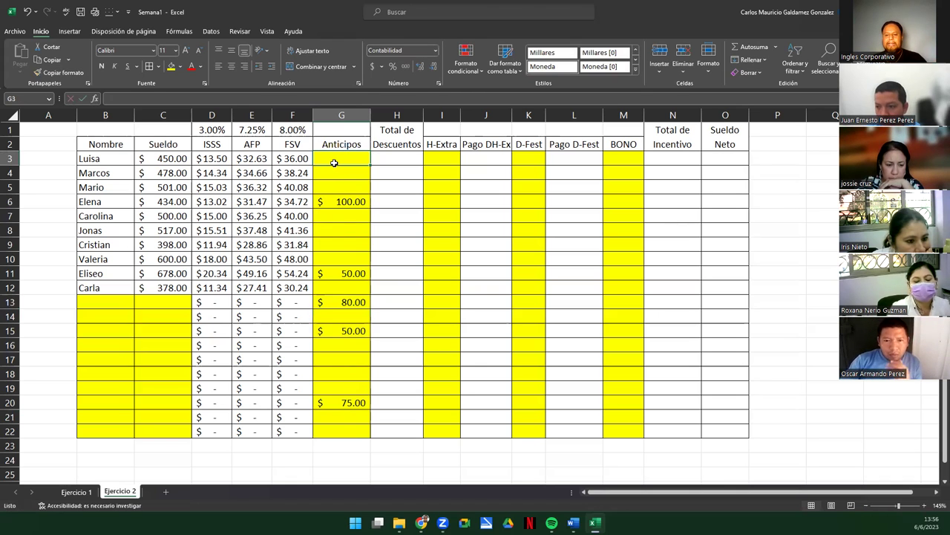
text(0)
key(Return)
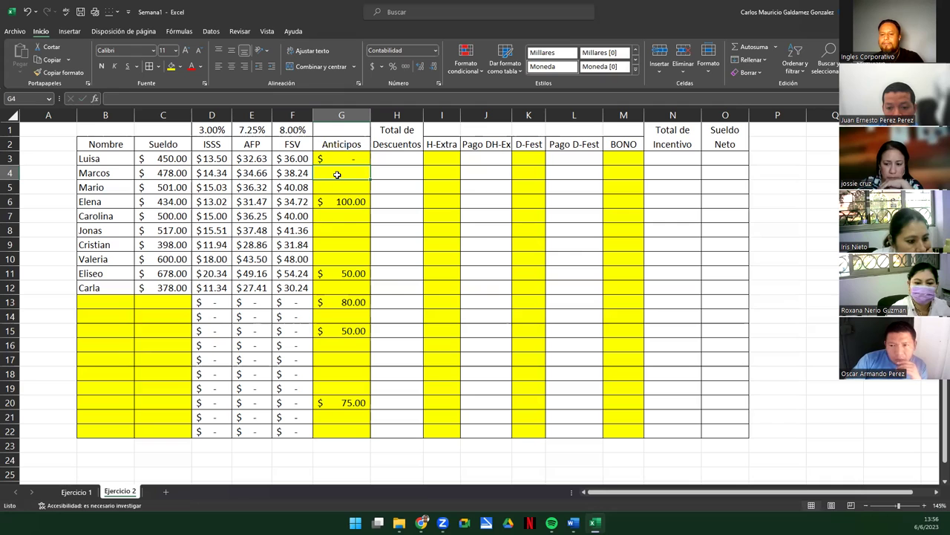
- Enter an Anticipos amount of 0 in G4 and G5
text(0)
key(Return)
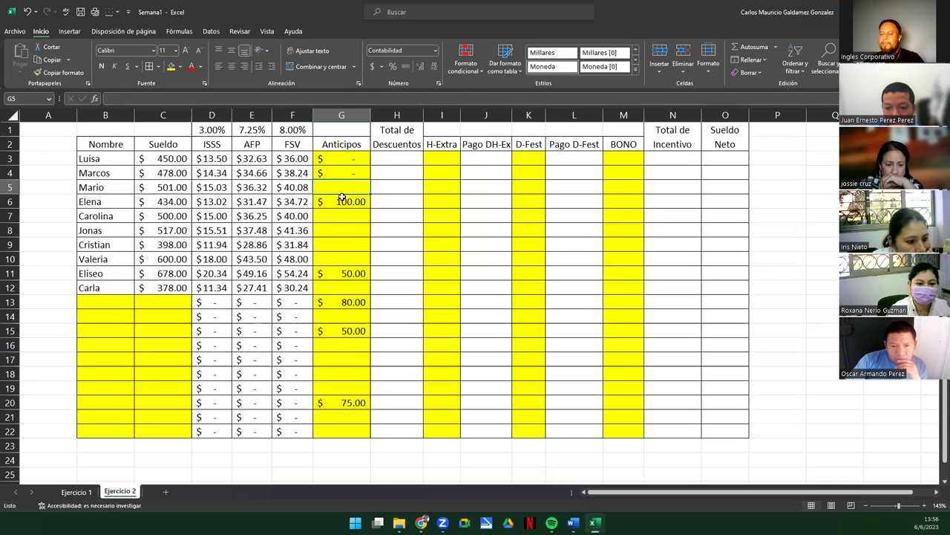
text(0)
- Copy the zero amount from G3 into the empty Anticipos cells G7 through G10
click(341, 162)
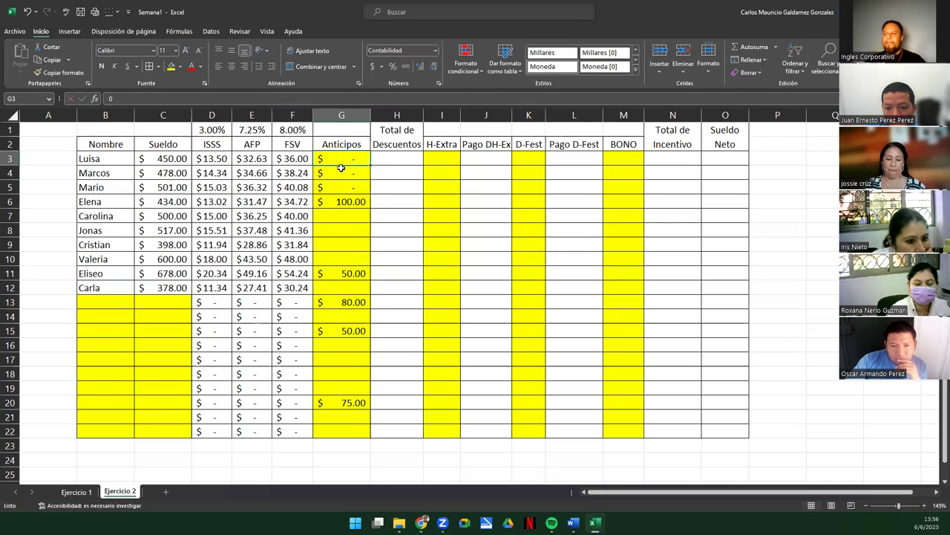
key(ctrl+c)
drag(333, 215, 334, 263)
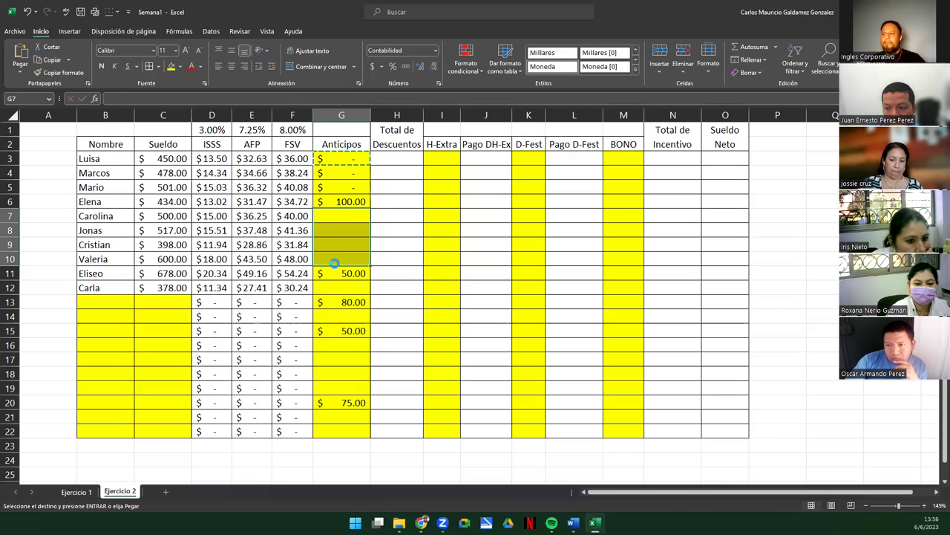
key(ctrl+v)
- Paste the copied zero amount into the remaining empty Anticipos cells G12, G14, G16:G19 and G21:G22, ending copy mode
click(339, 290)
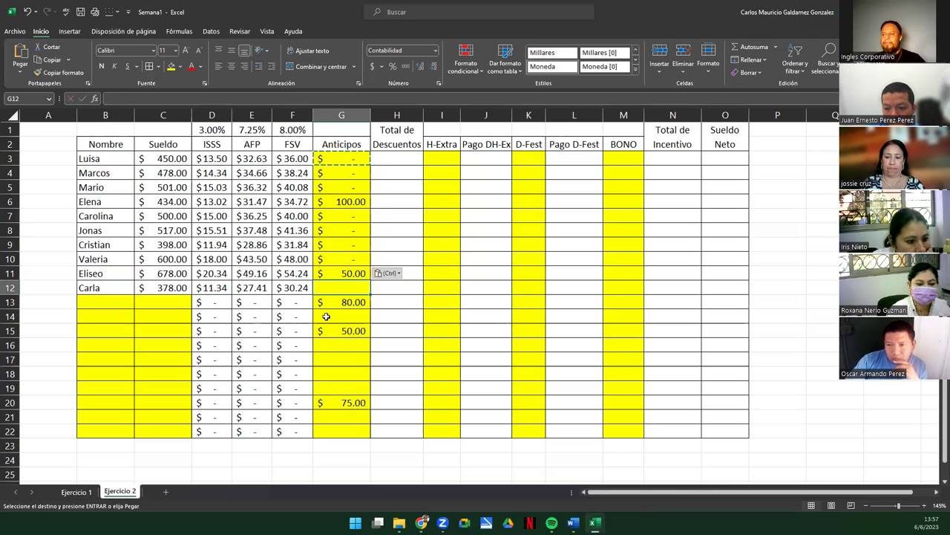
ctrl+click(326, 317)
drag(326, 345, 334, 388)
drag(324, 420, 325, 433)
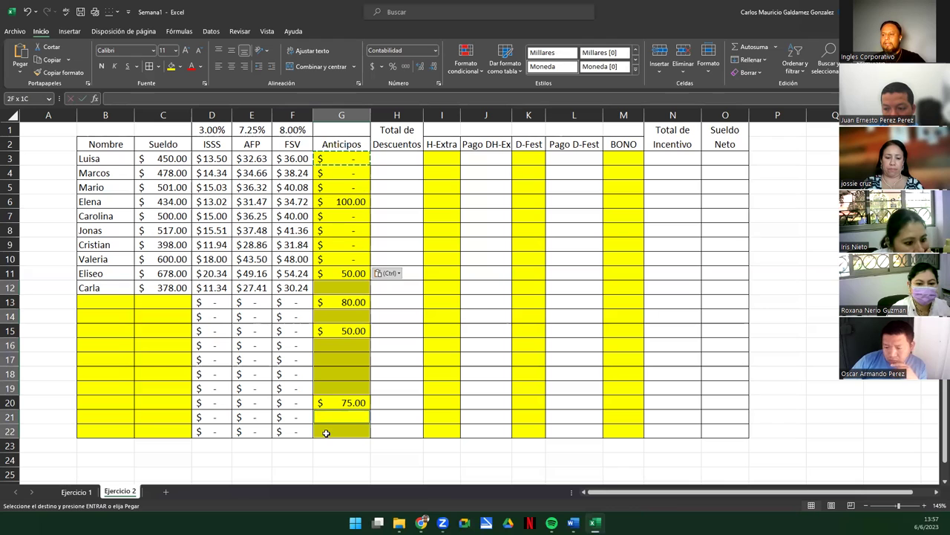
key(ctrl+v)
click(349, 270)
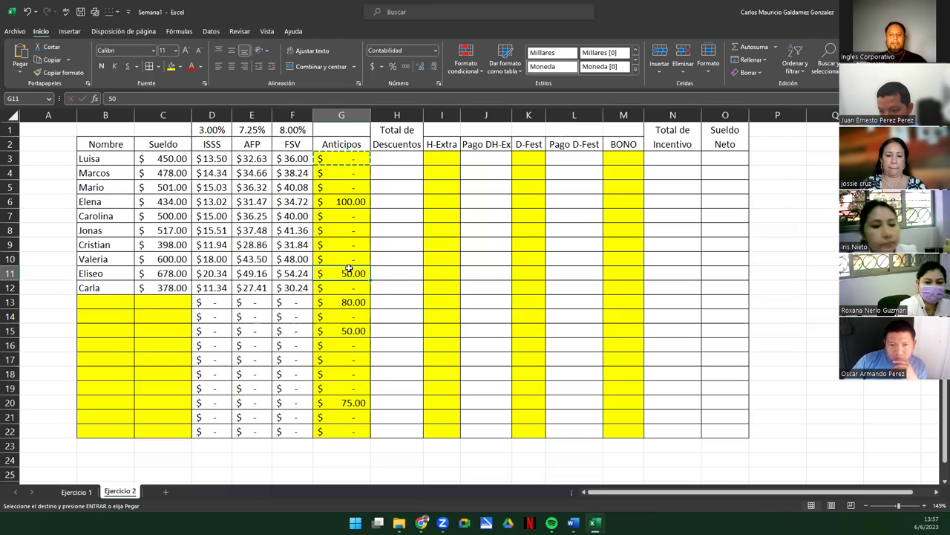
key(Escape)
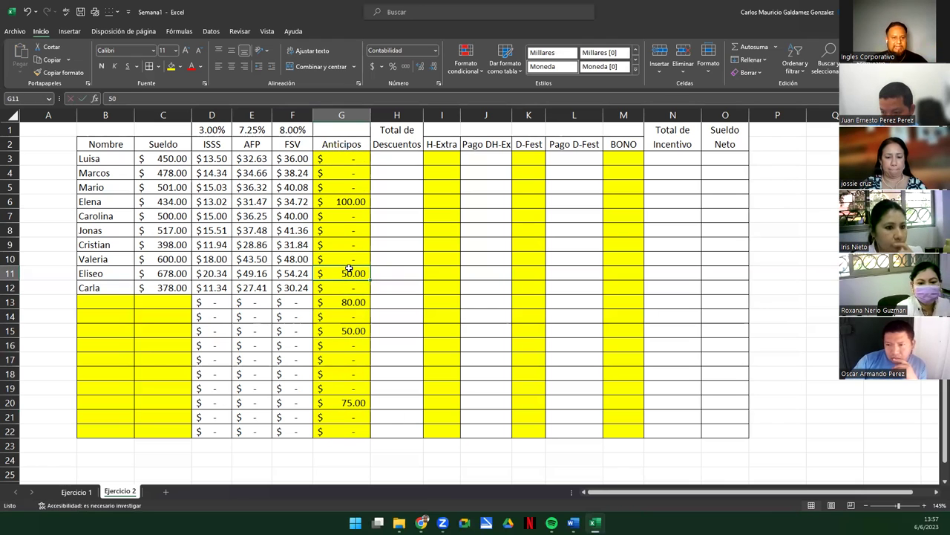
- Enter the Total de Descuentos formula =D3+E3+F3+G3 in H3
click(386, 157)
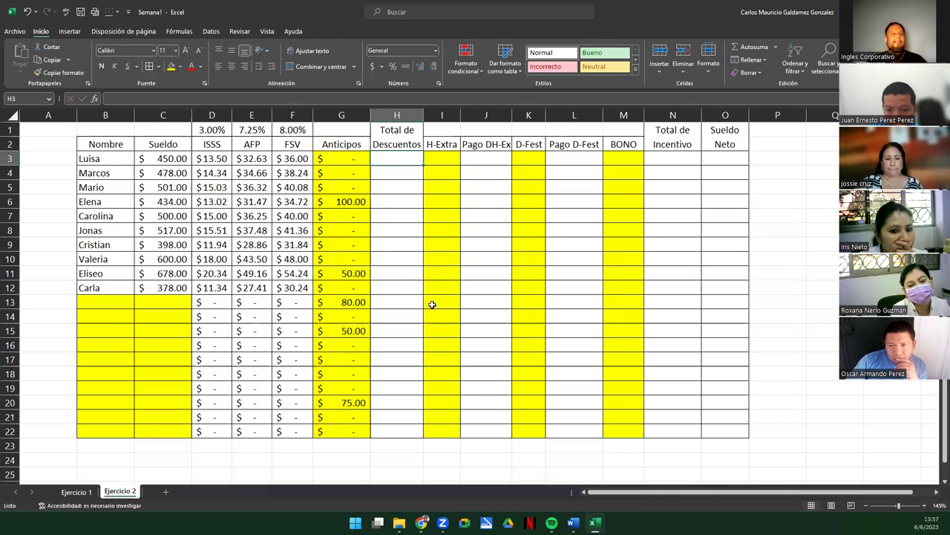
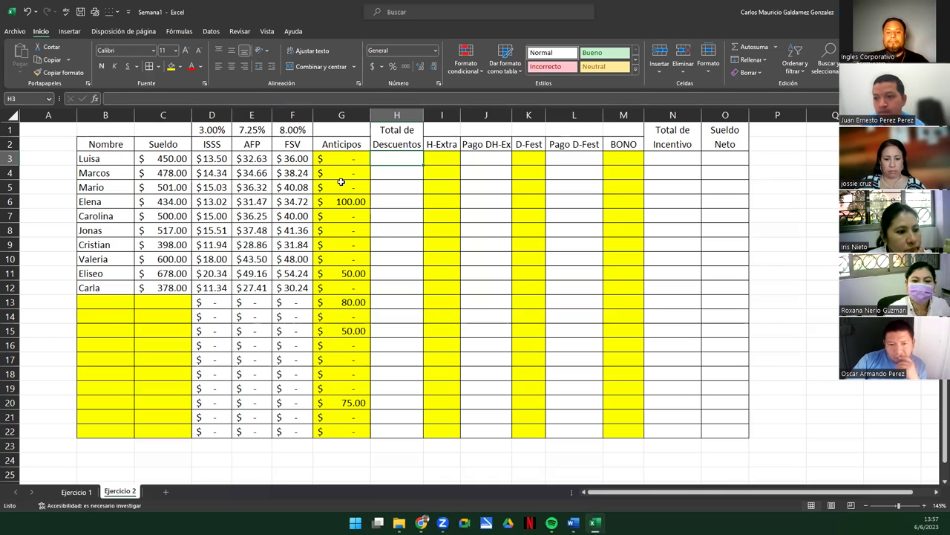
text(=)
click(214, 155)
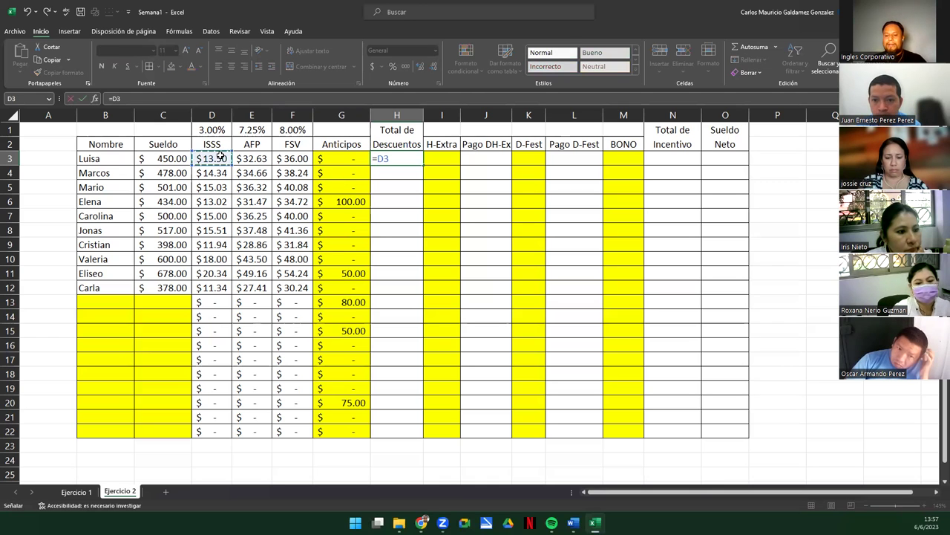
text(+)
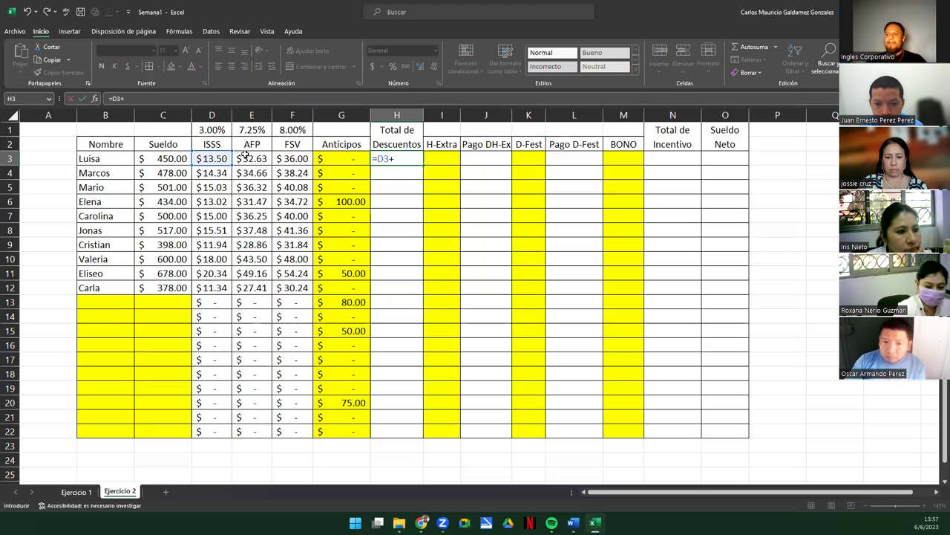
click(252, 159)
text(+)
click(295, 156)
text(+)
click(340, 159)
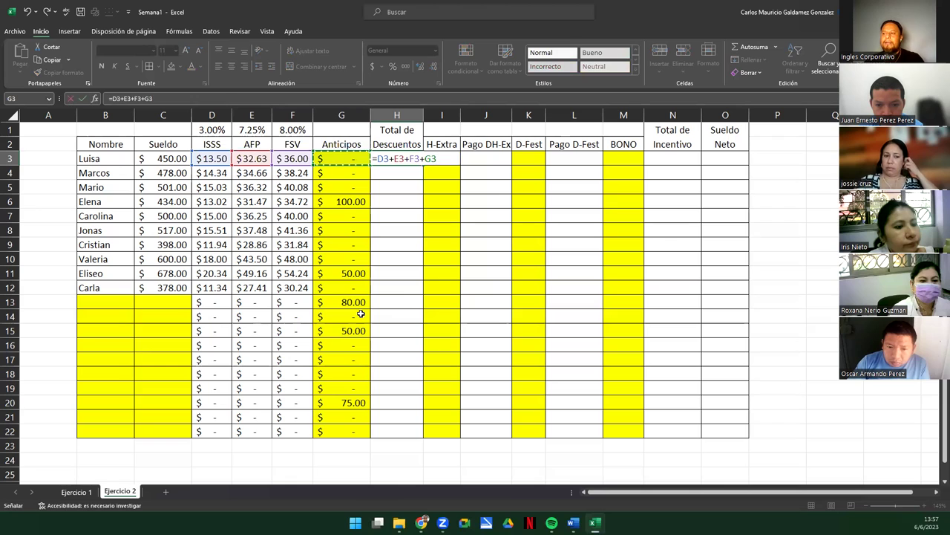
key(Return)
- Narrow the Anticipos and Total de Descuentos columns and fill the H3 formula down through H22
drag(367, 112, 360, 112)
click(385, 159)
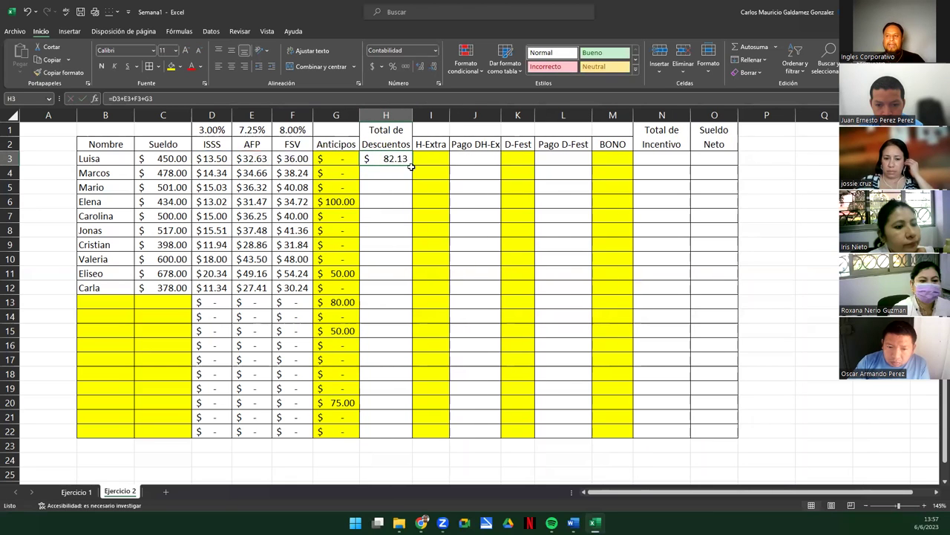
click(94, 159)
click(401, 163)
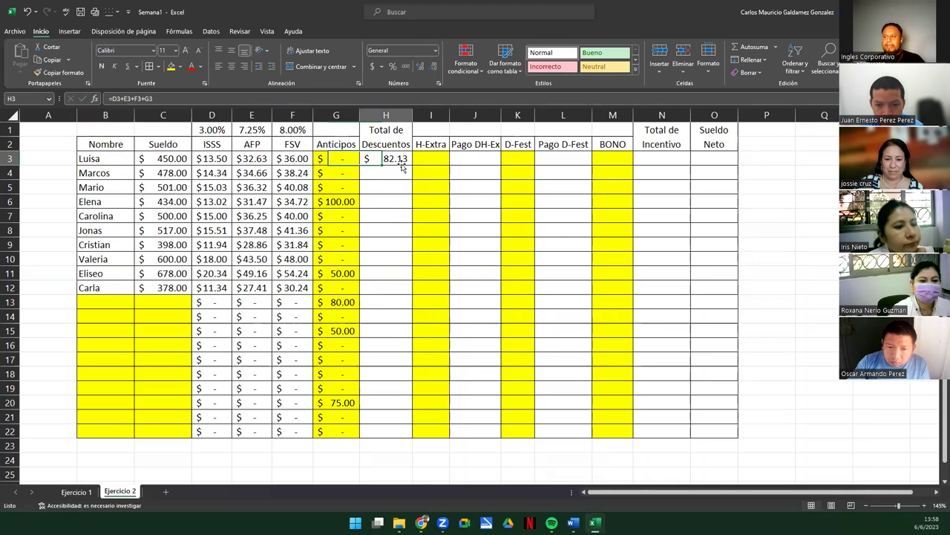
mouse_move(417, 115)
mouse_down()
mouse_move(409, 113)
mouse_move(449, 115)
mouse_move(412, 116)
mouse_up()
double_click(409, 111)
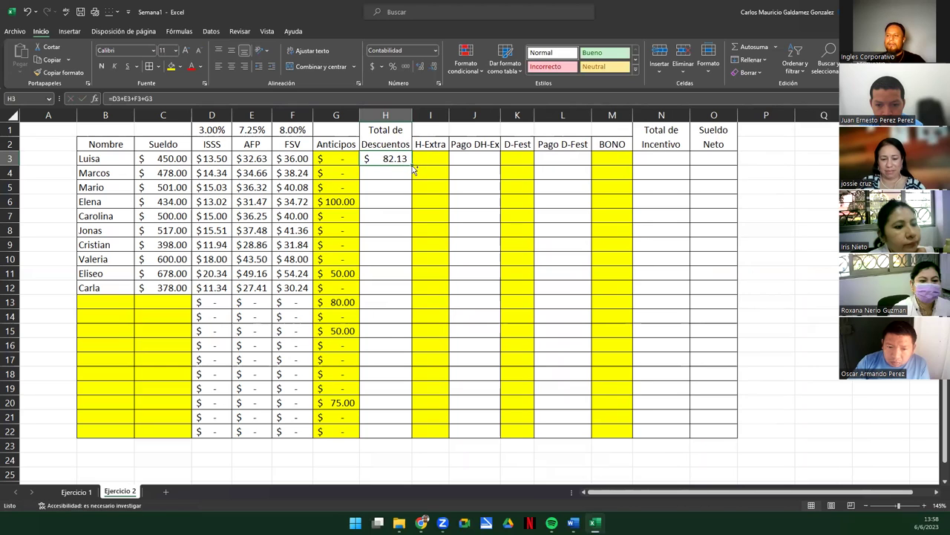
double_click(411, 166)
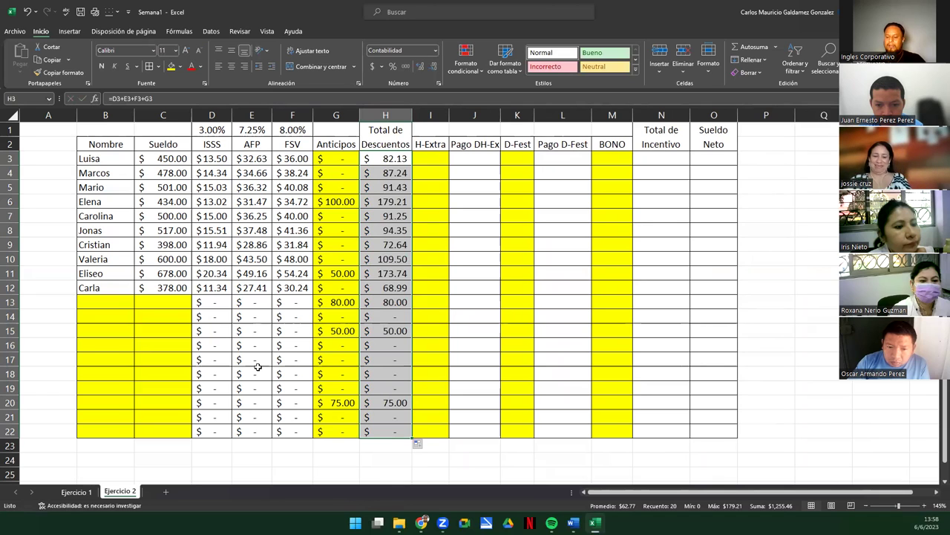
- Enter 8 overtime hours in I3 and copy the value down the H-Extra column through I22
click(429, 159)
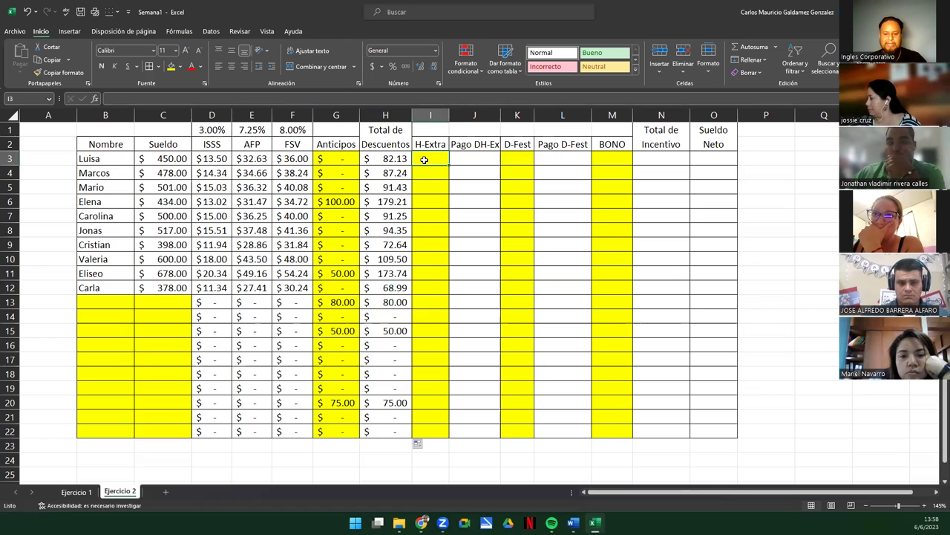
text(8)
key(Return)
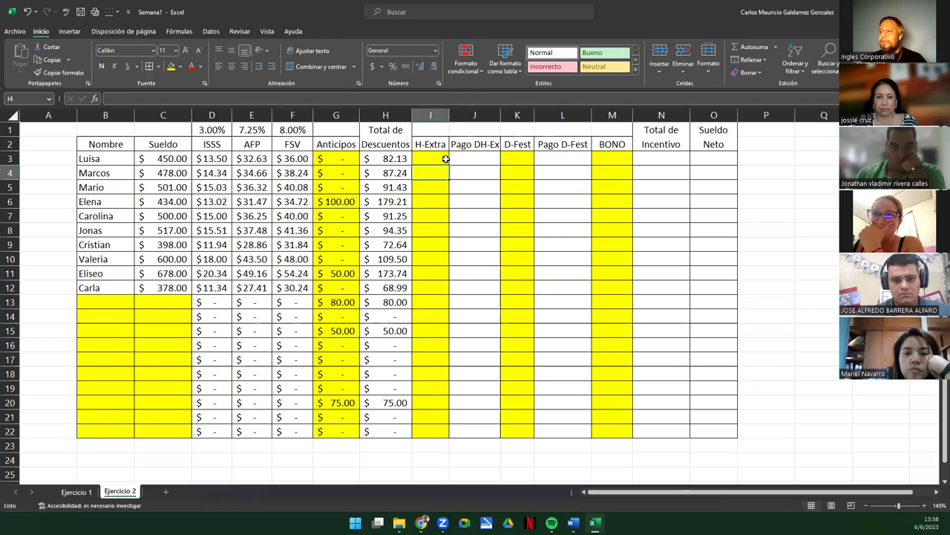
click(447, 162)
drag(450, 166, 435, 434)
- Enter 3 holiday days in K3 and copy the value down the D-Fest column through K12
click(518, 161)
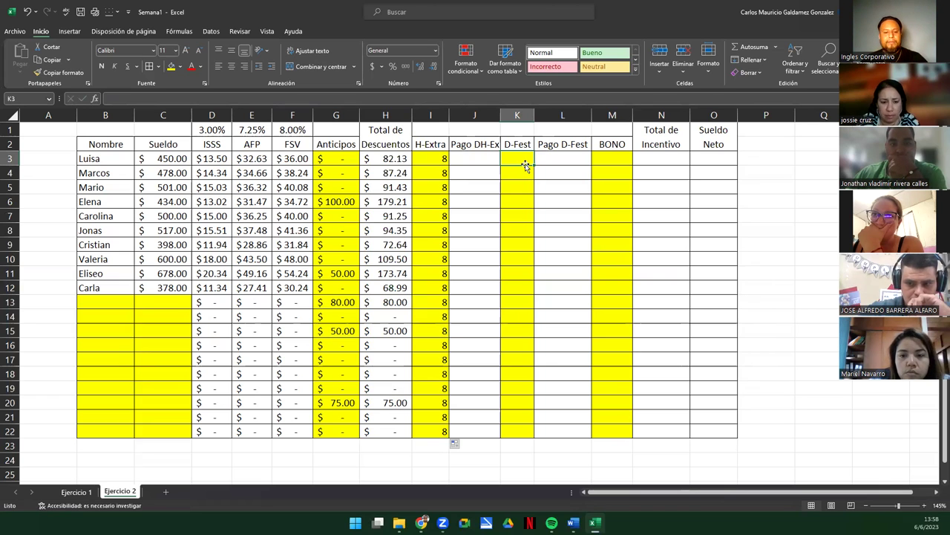
text(3)
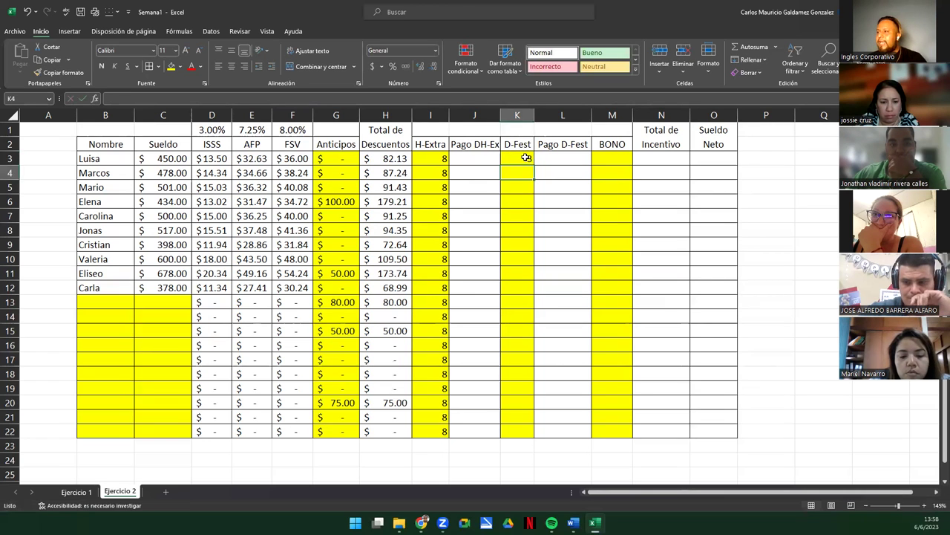
drag(533, 161, 528, 290)
- Enter 4 holiday days in K13 and copy the value down through K22
click(508, 300)
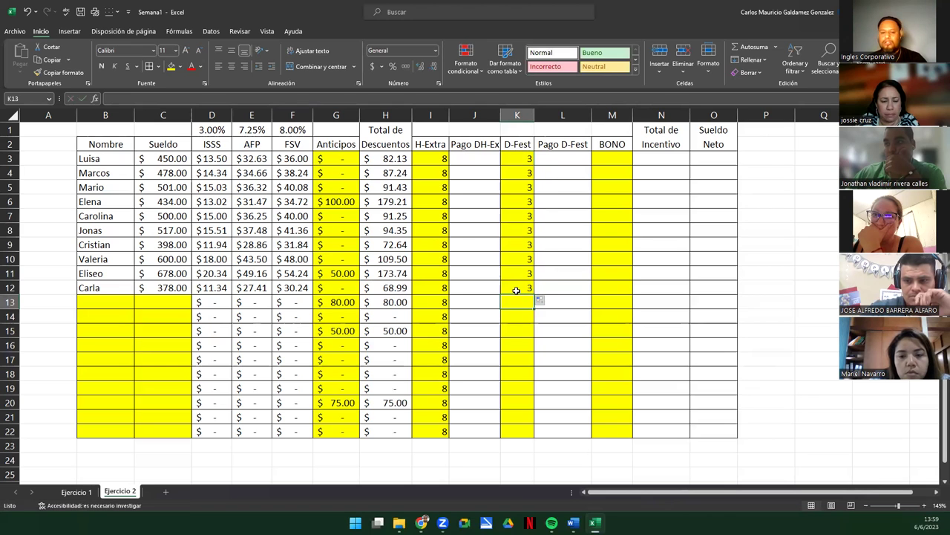
text(4)
key(Return)
click(520, 302)
drag(533, 309, 531, 435)
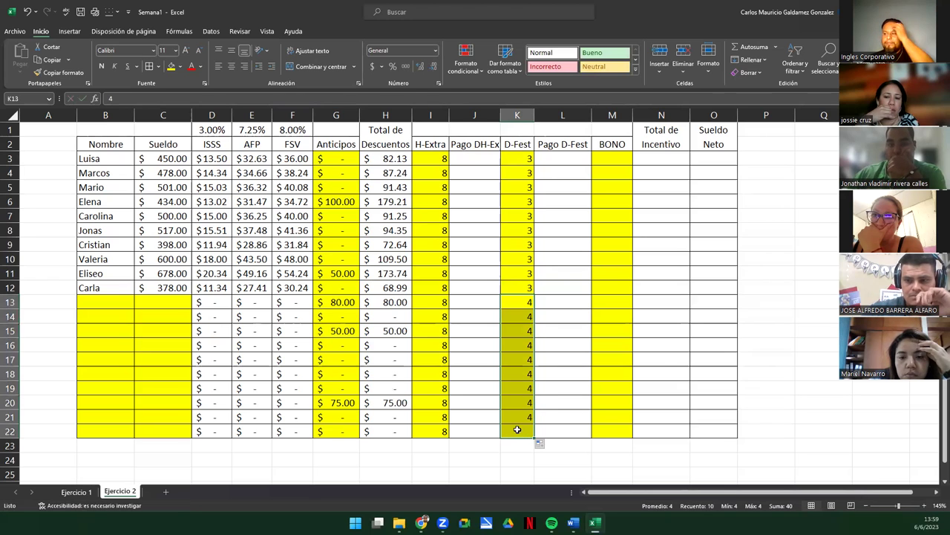
- Enter a BONO of 50 in M3, apply the accounting number format and copy it down through M12
click(622, 159)
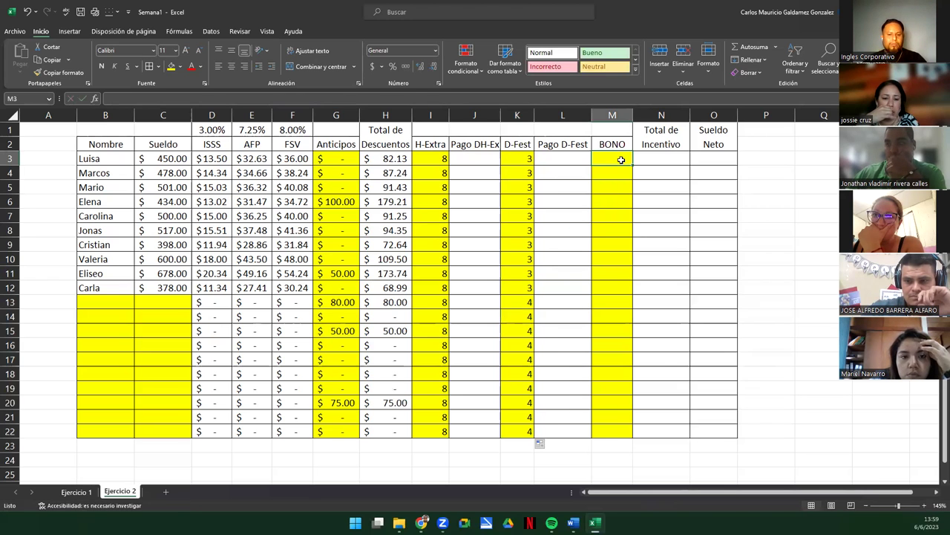
text(50)
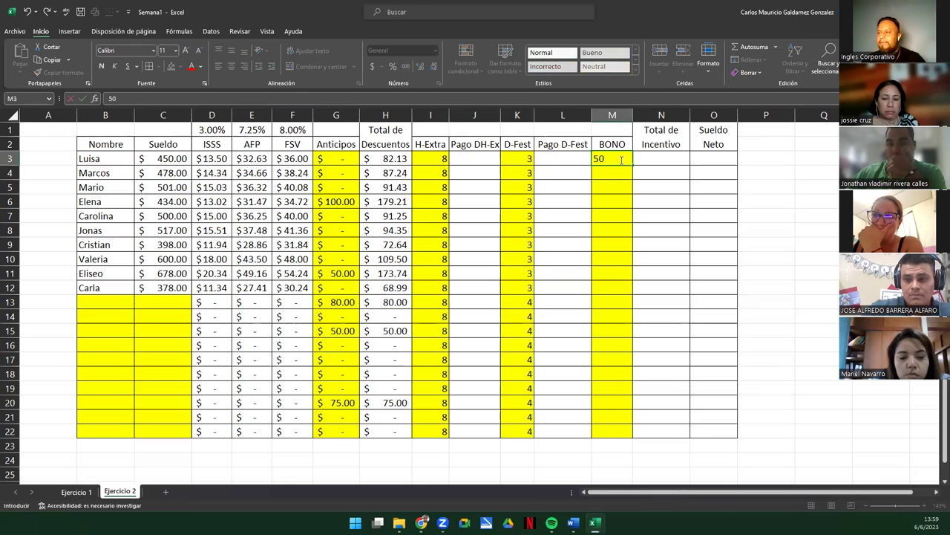
key(ctrl+Return)
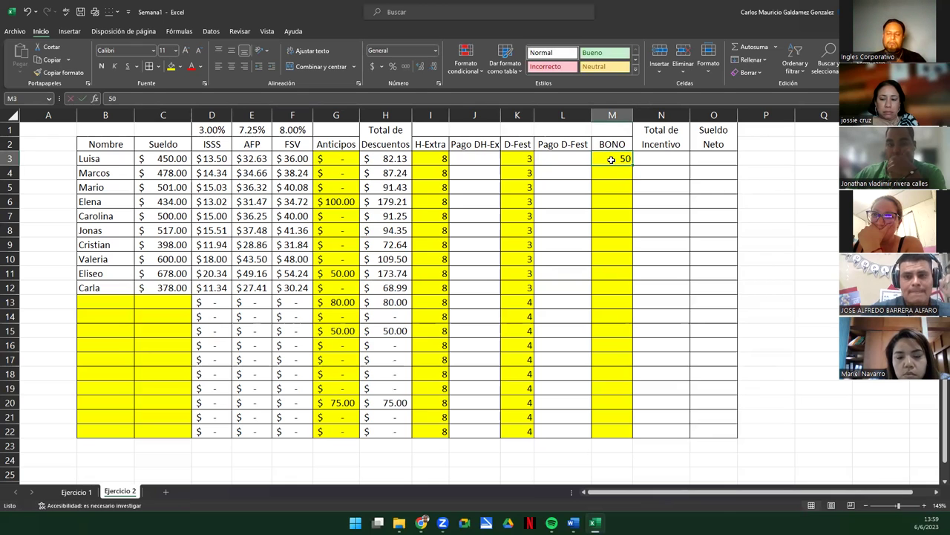
click(372, 66)
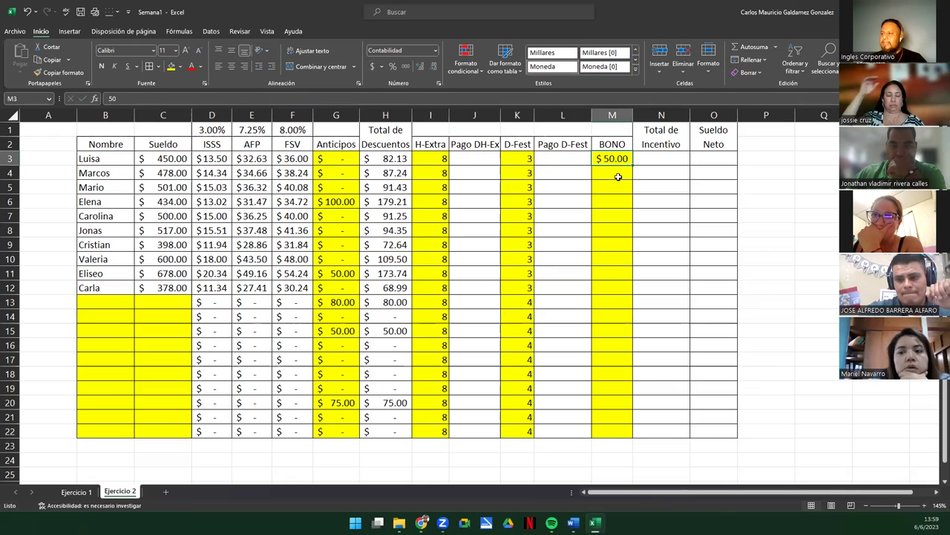
drag(633, 165, 623, 299)
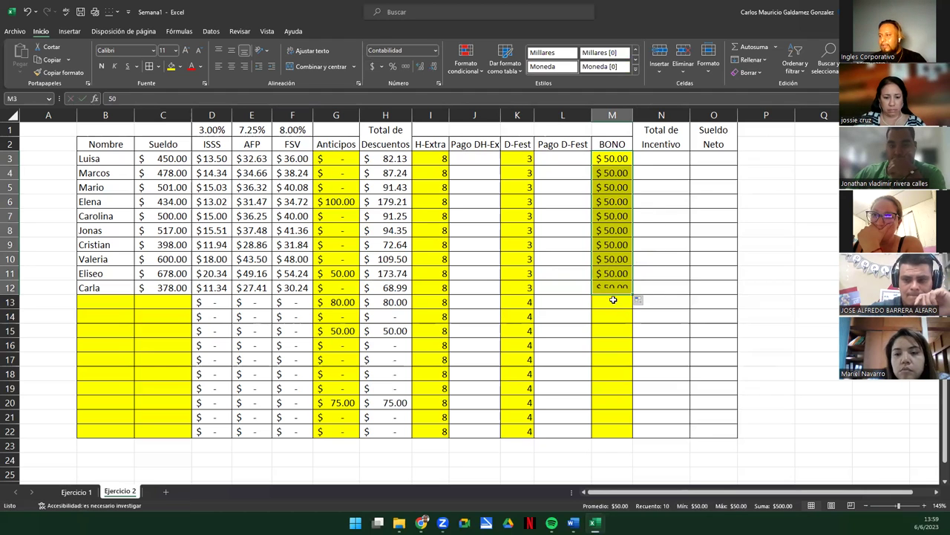
- Enter a BONO of 100 in M13 with accounting format, widen column M and copy the amount down through M22
click(617, 298)
text(100)
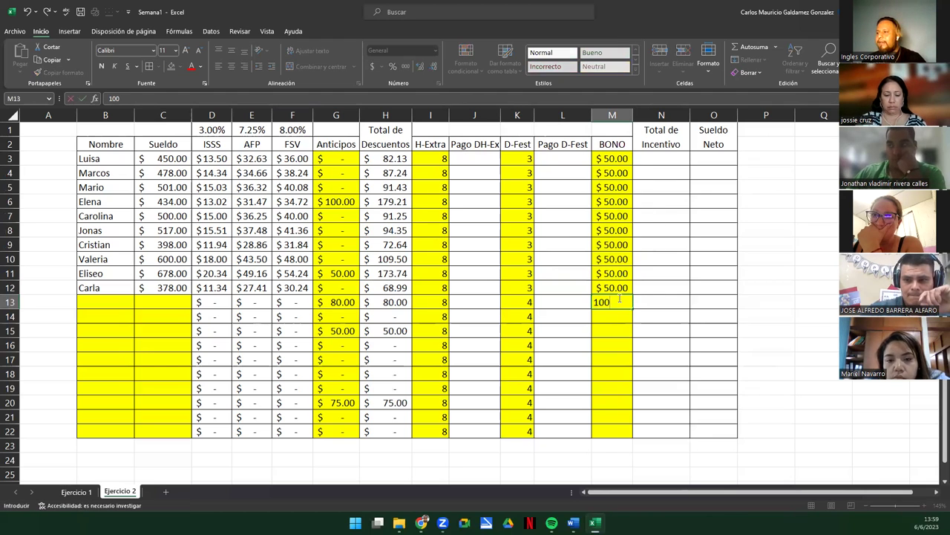
key(Return)
click(619, 302)
click(374, 66)
drag(630, 116, 637, 115)
drag(636, 309, 629, 429)
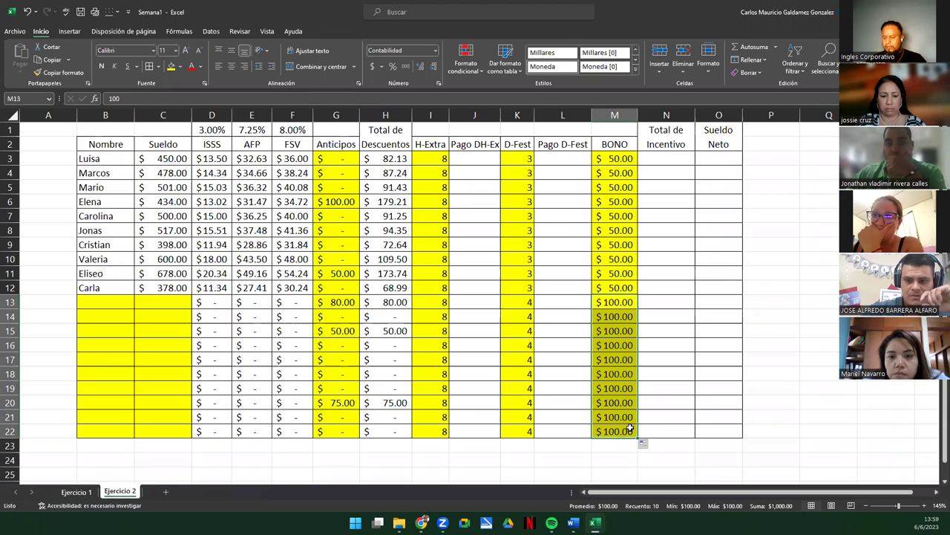
click(659, 158)
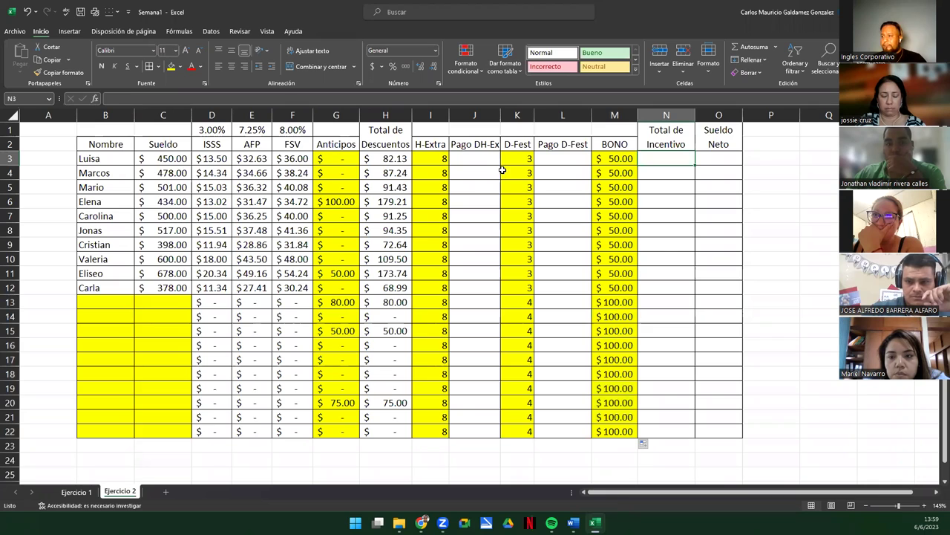
drag(466, 157, 472, 431)
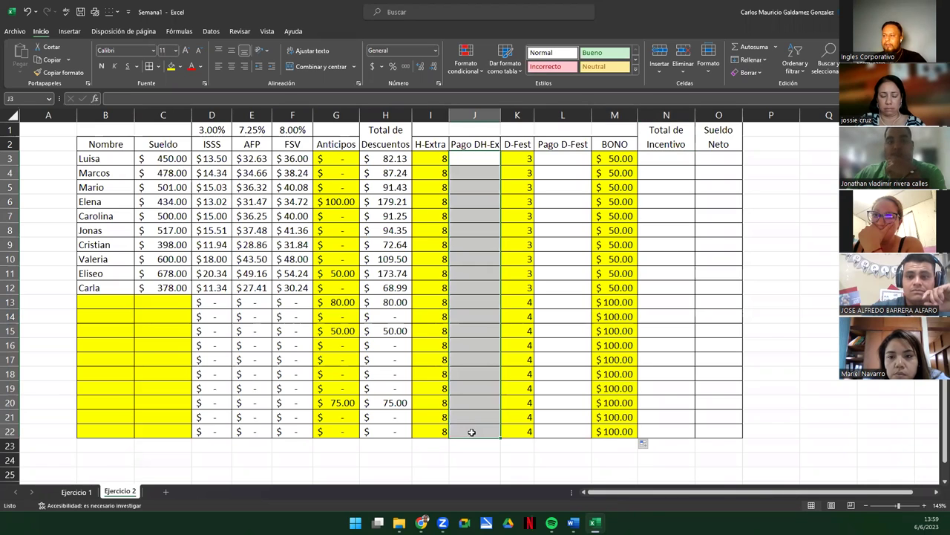
click(456, 159)
click(560, 158)
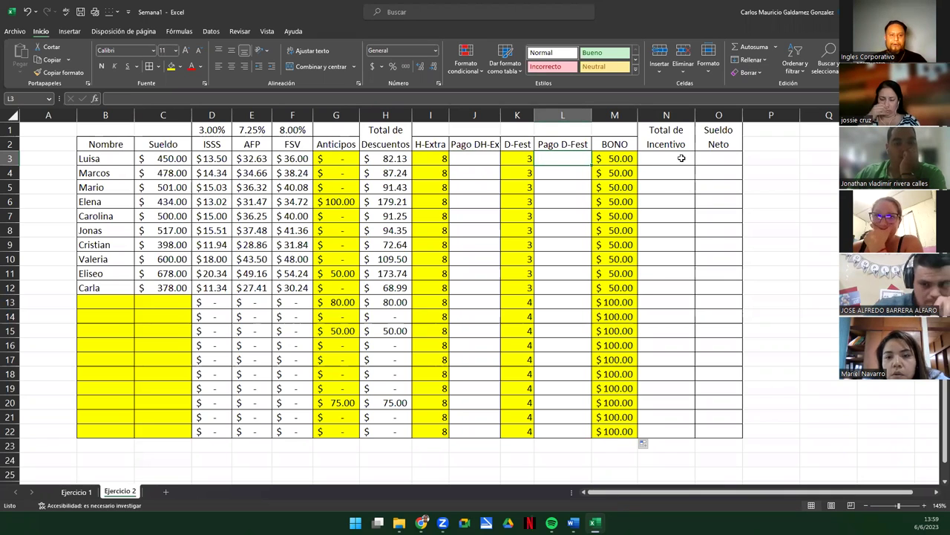
- Begin the Pago DH-Ex formula in J3 with the hourly rate from the salary, =((C3/30)/8)
double_click(471, 158)
text(()
key(BackSpace)
text(=))
key(BackSpace)
text(()
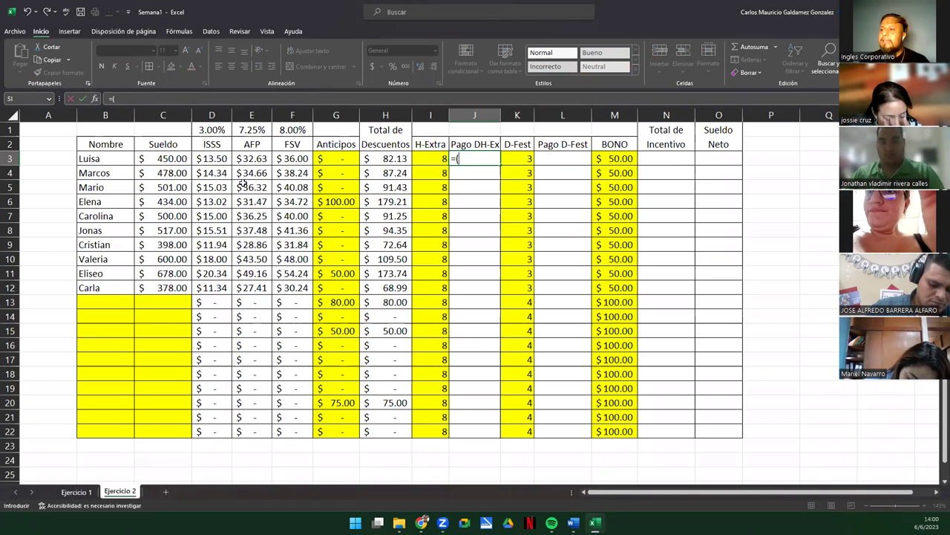
click(176, 158)
text(/)
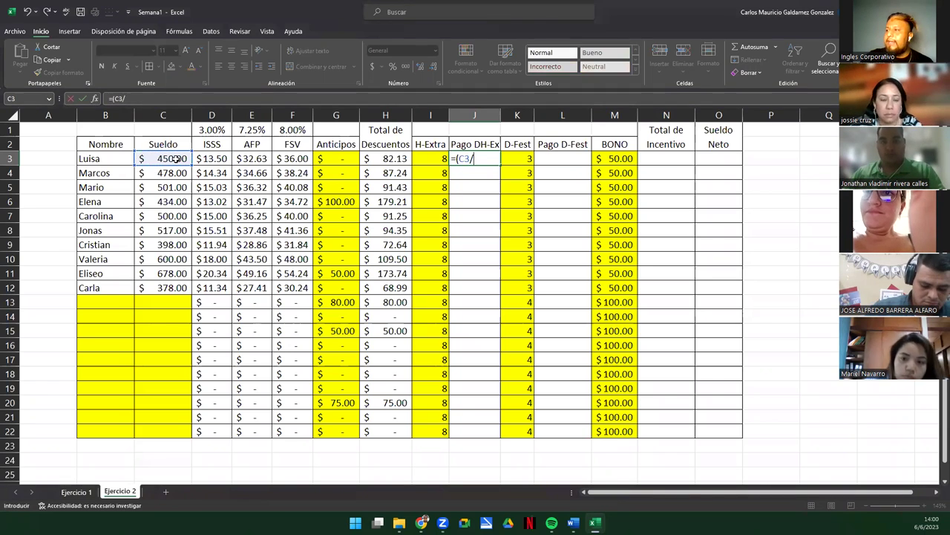
text(30)
text(&)
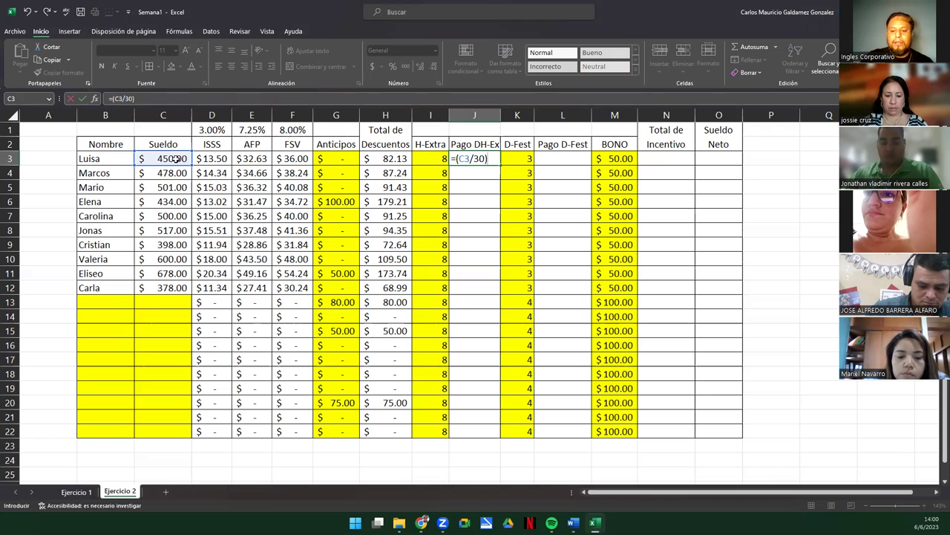
text(/8)
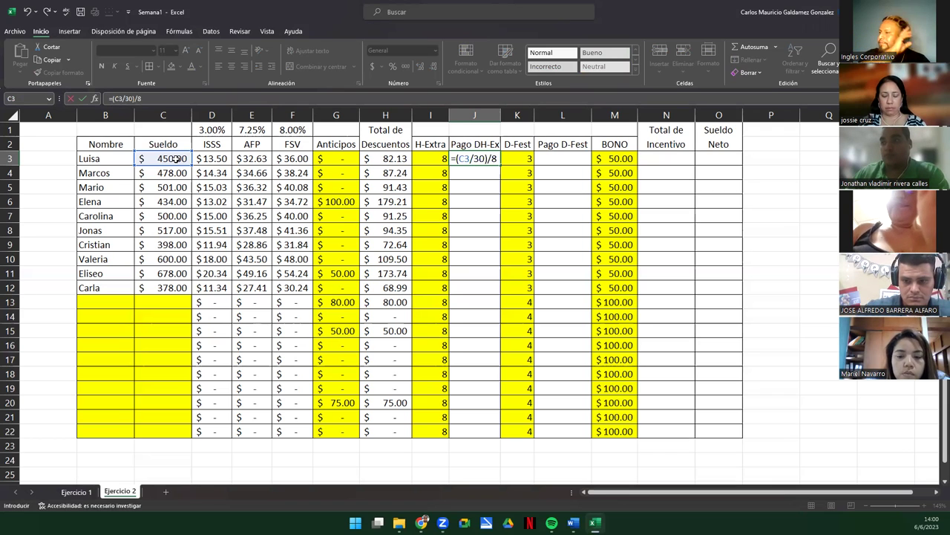
text())
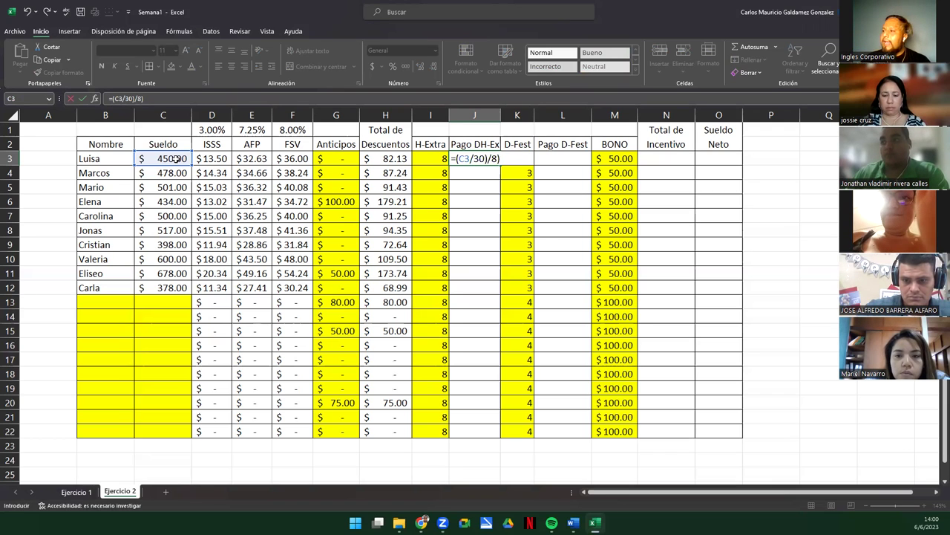
click(461, 158)
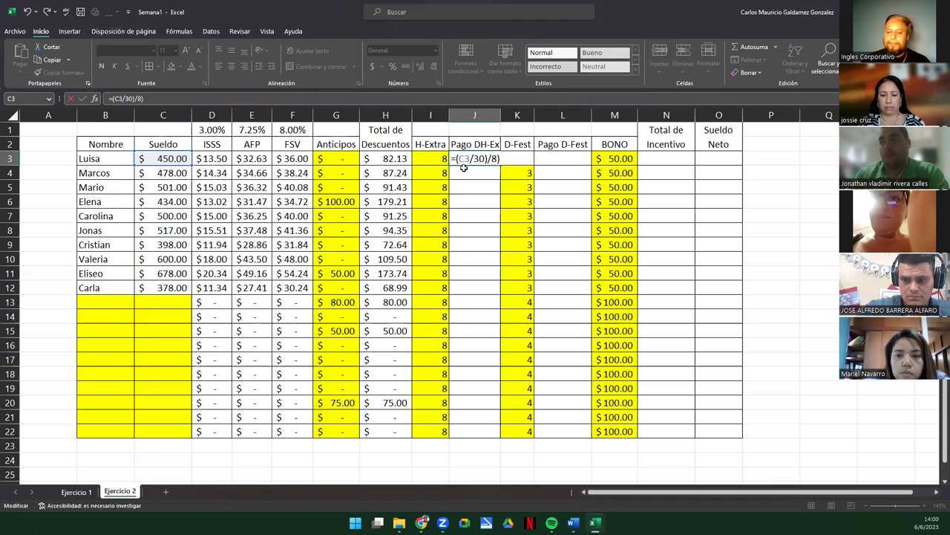
text(()
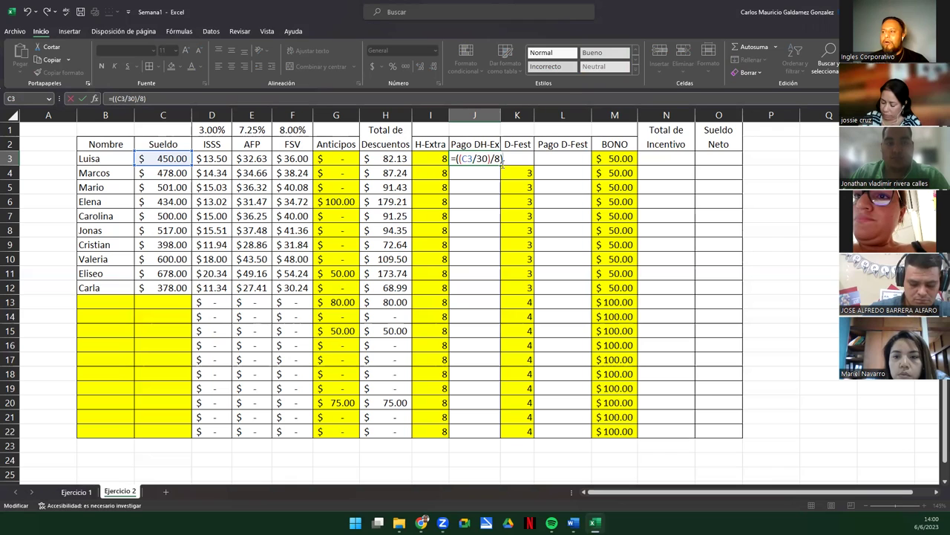
- Complete the J3 formula by multiplying the hourly rate by I3 and 2, and copy it down through J22
text(*)
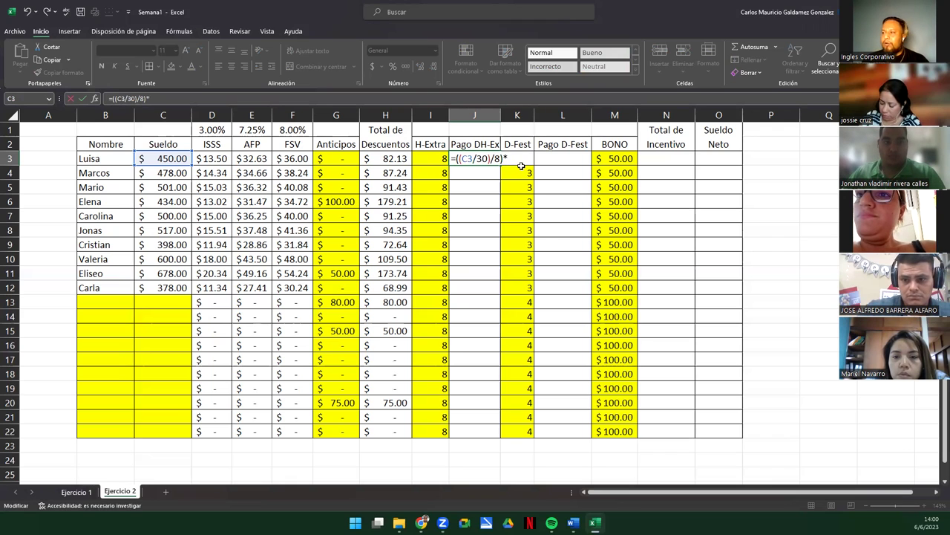
click(426, 161)
text(*)
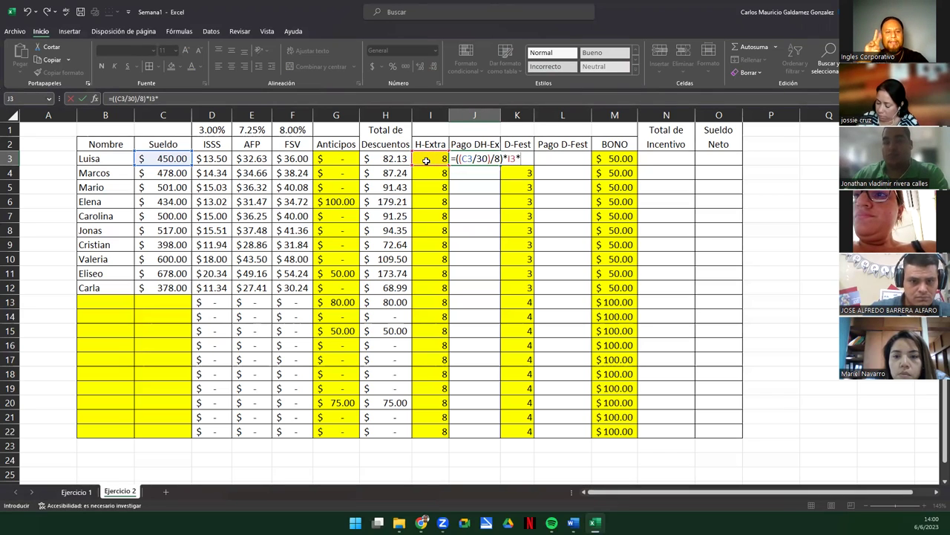
text(2)
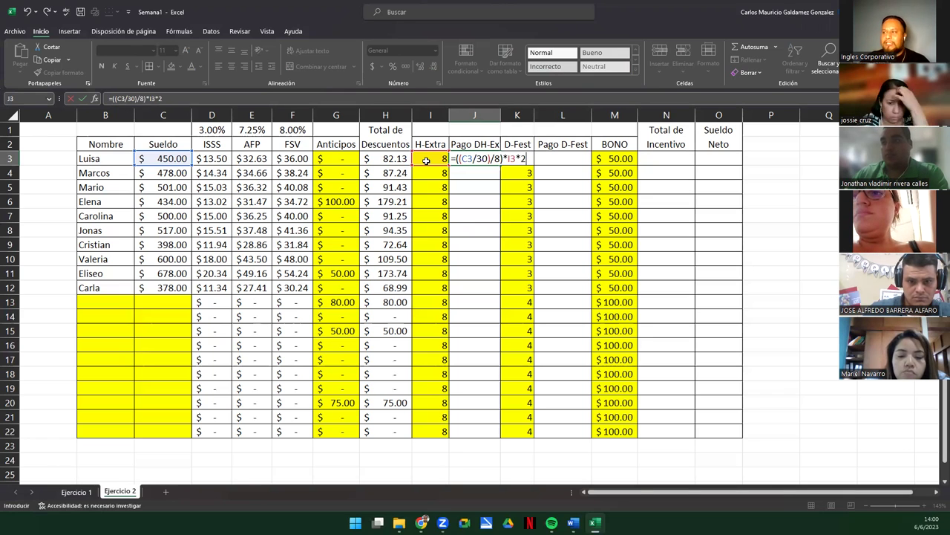
key(ctrl+Return)
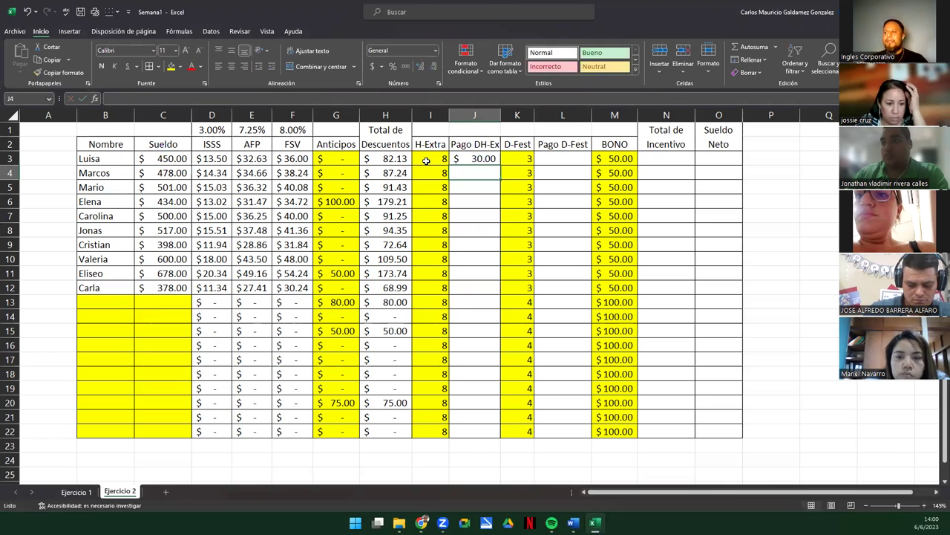
double_click(496, 167)
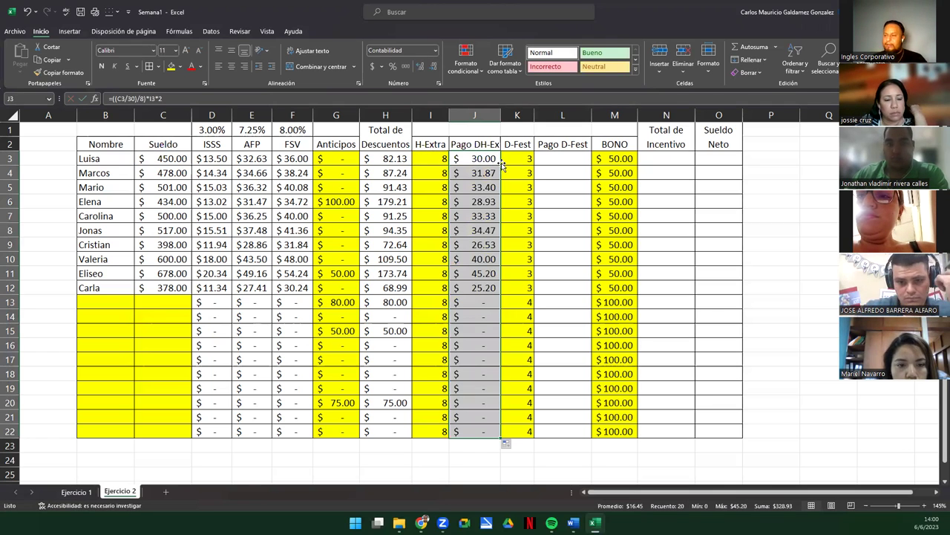
- Copy the text of the J3 formula and paste it unchanged into L3 under Pago D-Fest
click(471, 160)
double_click(470, 160)
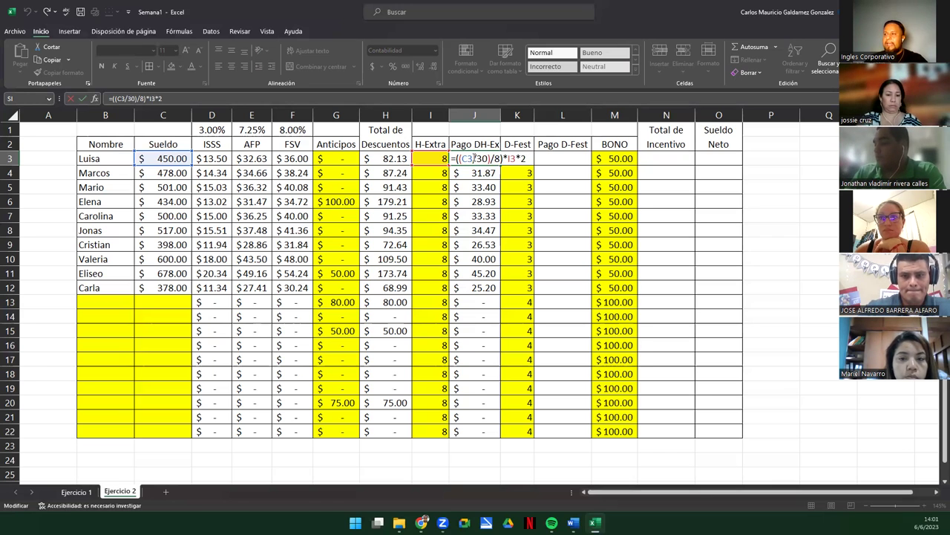
drag(452, 158, 551, 158)
key(ctrl+c)
click(552, 158)
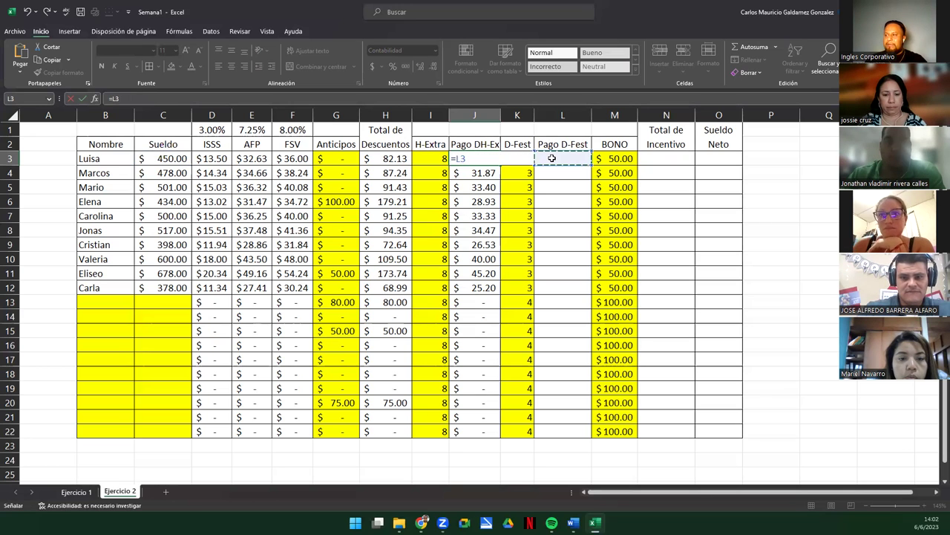
key(Escape)
click(552, 158)
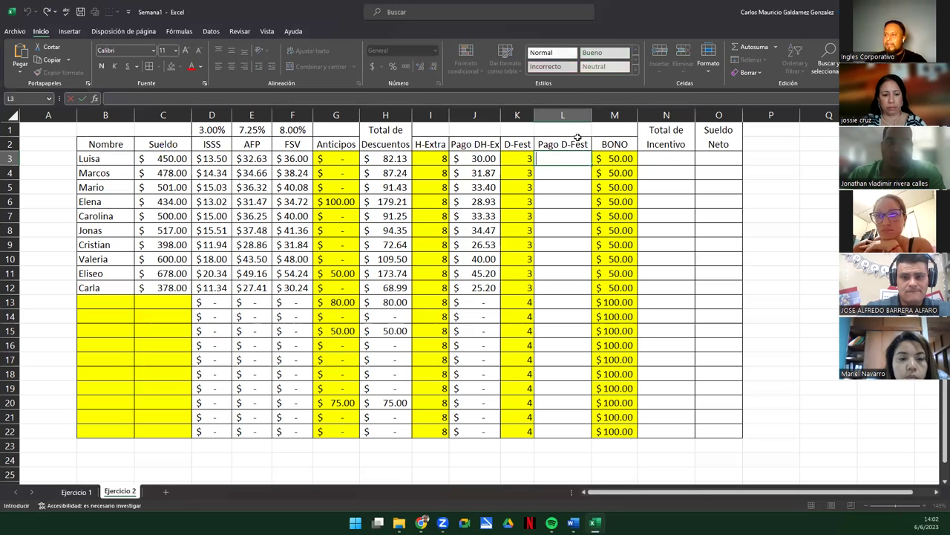
key(ctrl+v)
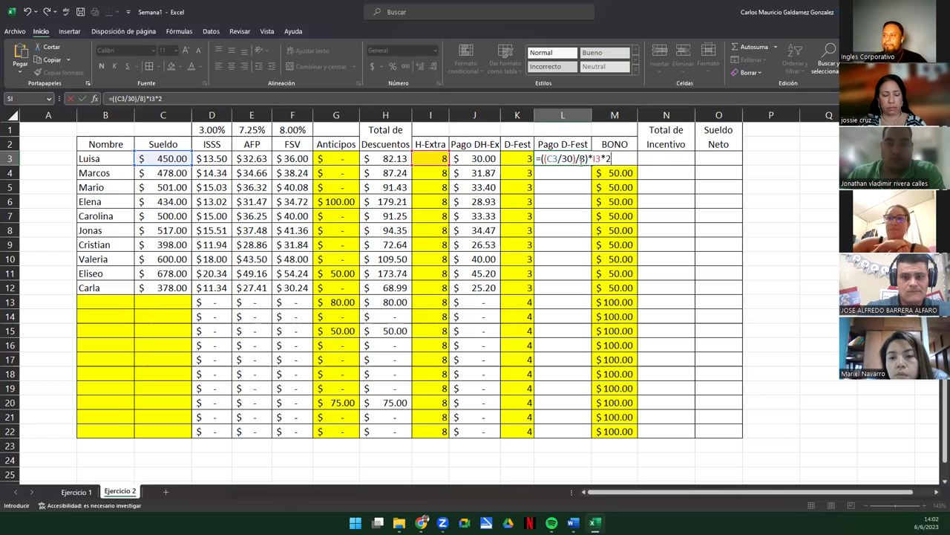
- Change the Pago D-Fest formula in L3 to =(C3/30)*K3*2.5 and copy it down through L22
key(F2)
key(BackSpace)
key(BackSpace)
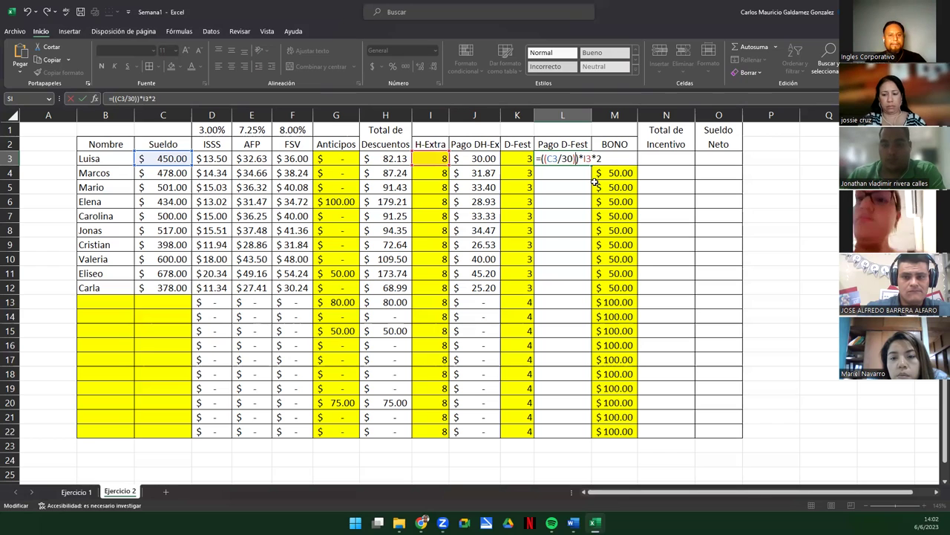
key(BackSpace)
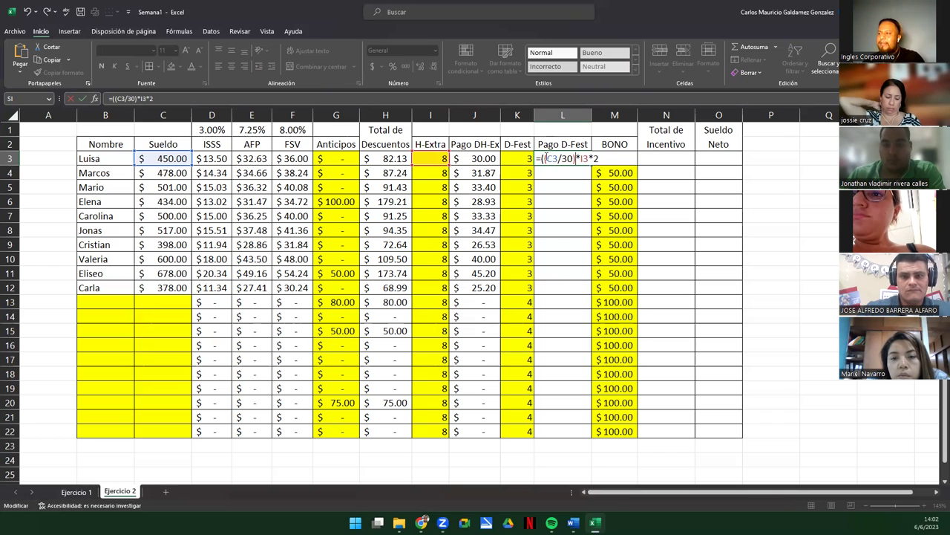
key(BackSpace)
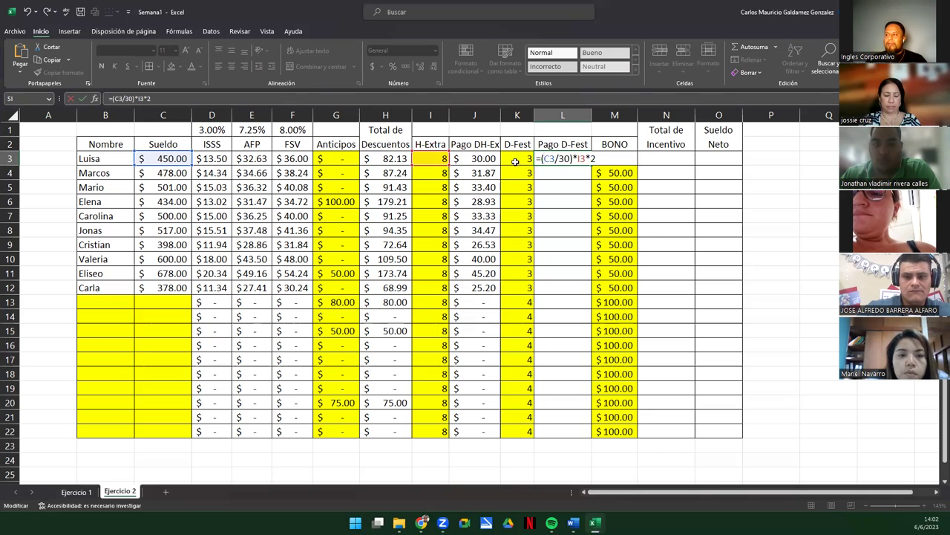
drag(448, 165, 523, 163)
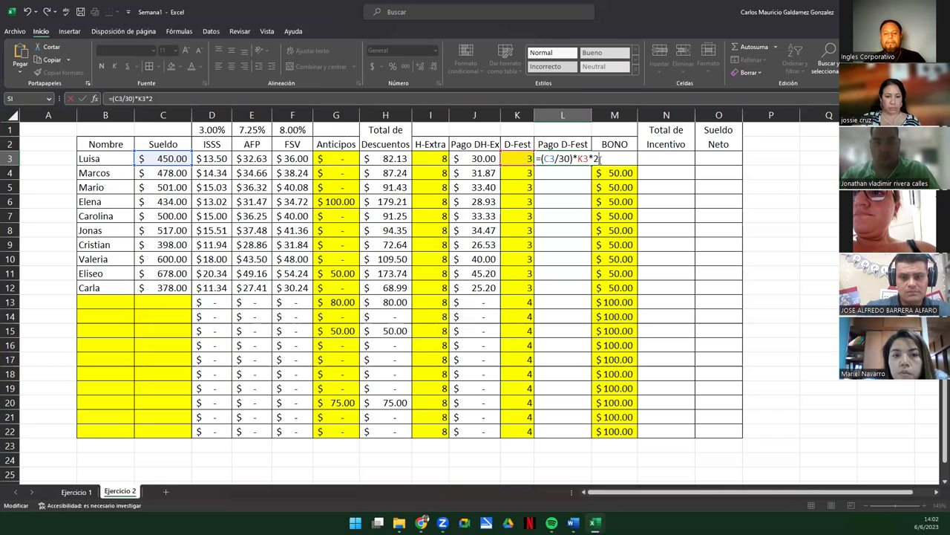
text(5)
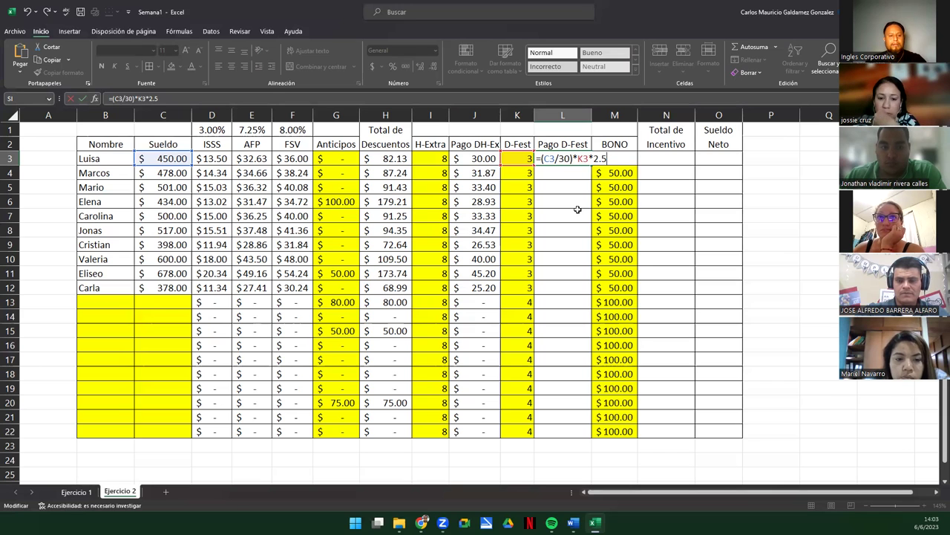
key(Tab)
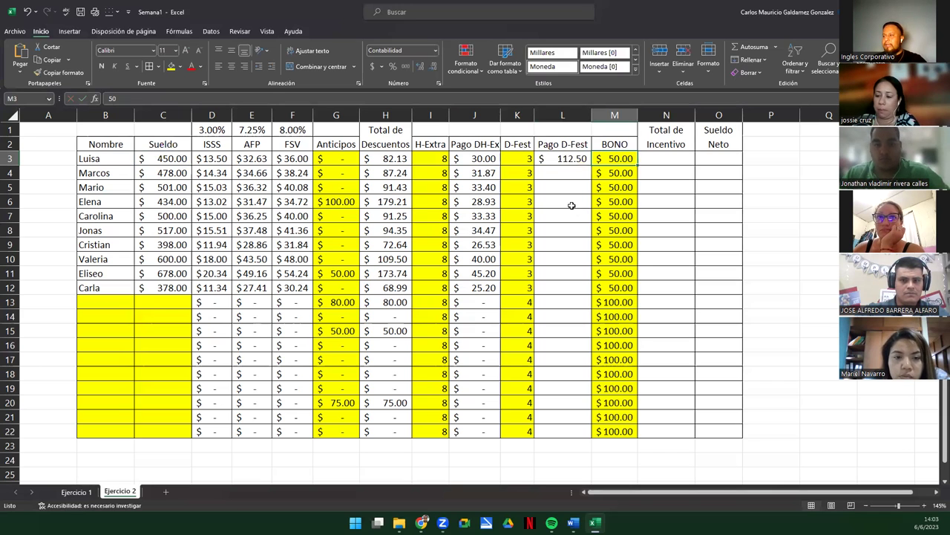
click(562, 164)
double_click(589, 162)
- Enter the Total de Incentivo formula =J3+L3+M3 in N3
click(664, 159)
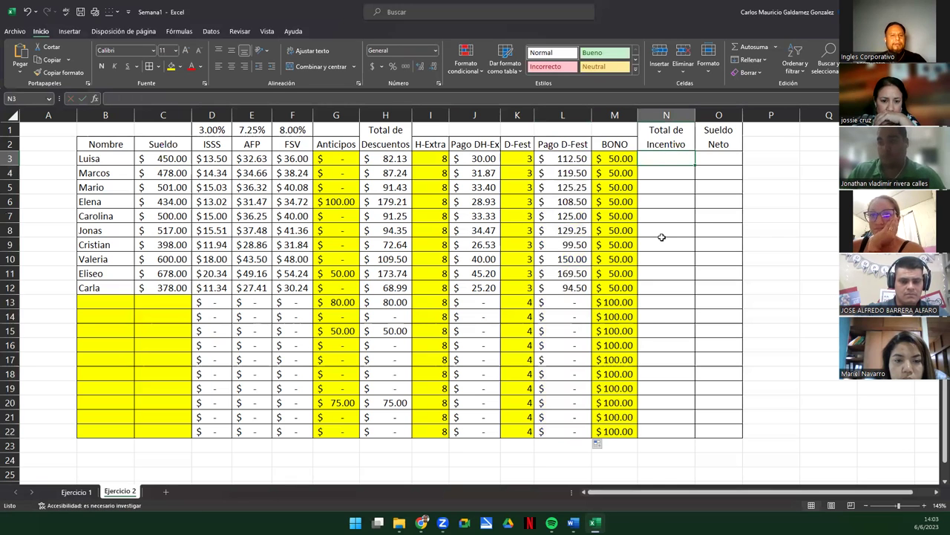
click(473, 158)
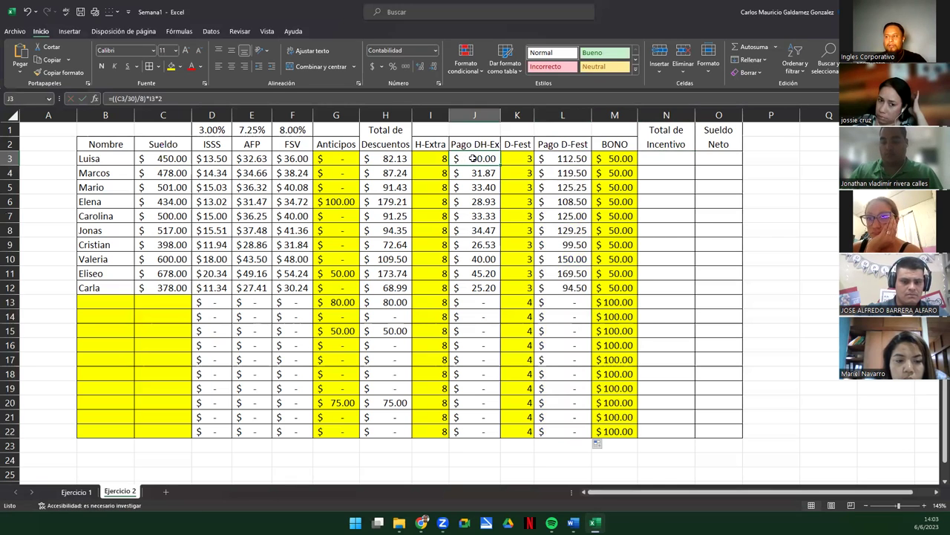
ctrl+click(569, 159)
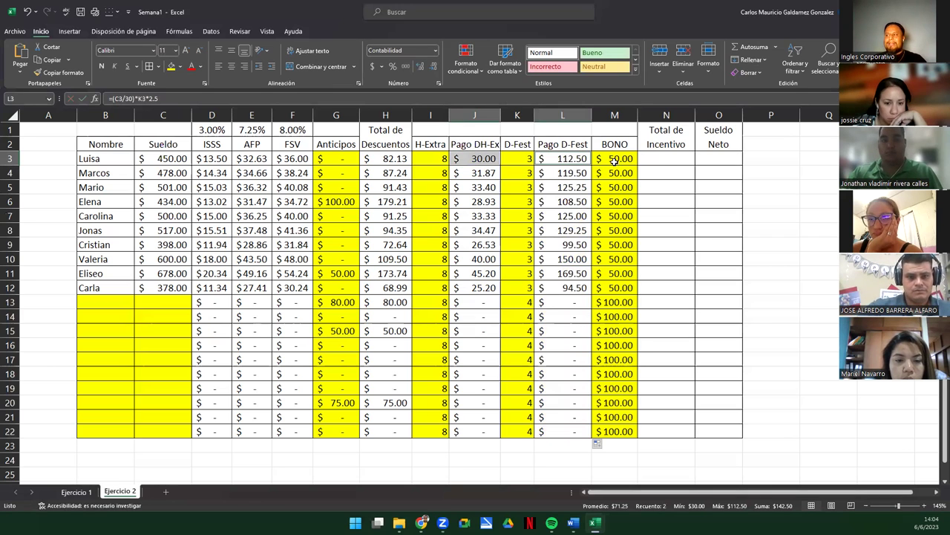
click(666, 162)
text(?=)
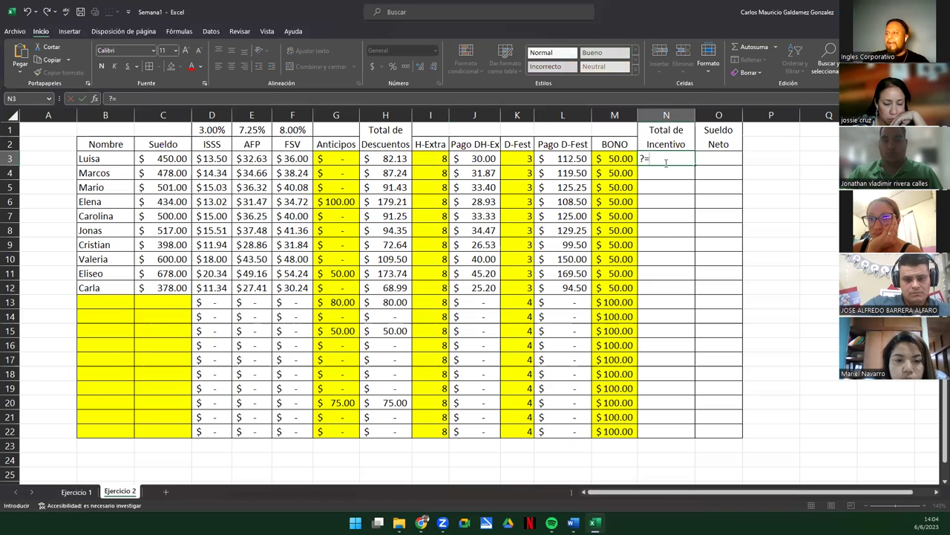
key(BackSpace)
key(BackSpace)
text(=)
key(Left)
key(Left)
key(Left)
key(Left)
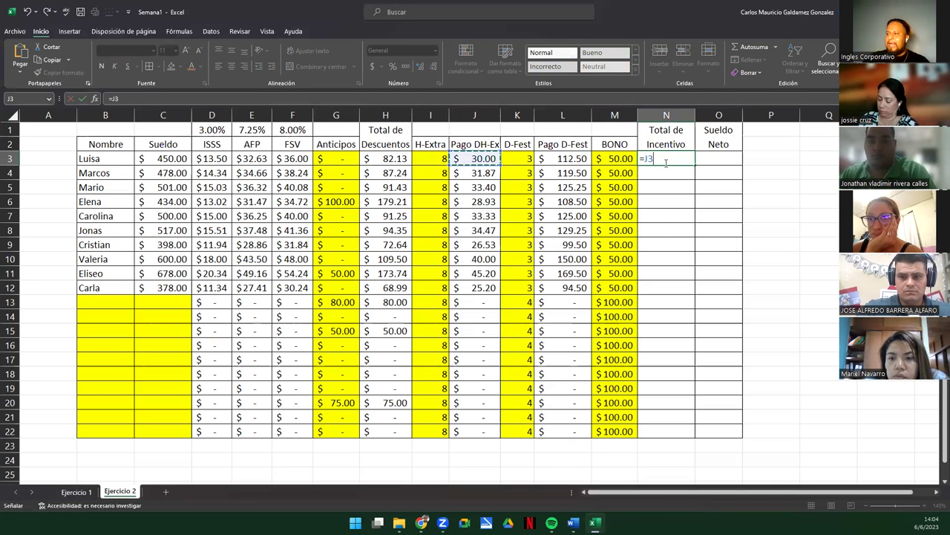
text(+)
key(Left)
key(Left)
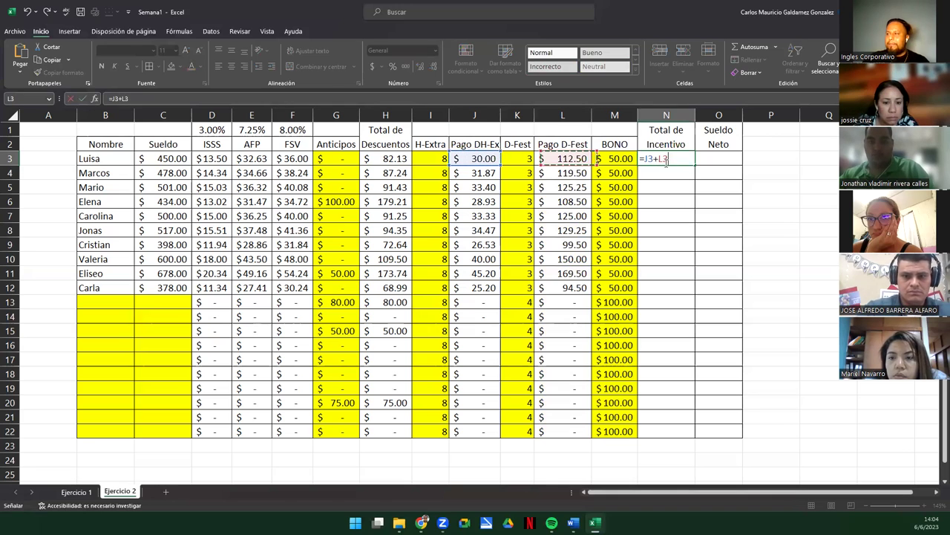
text(+)
key(Left)
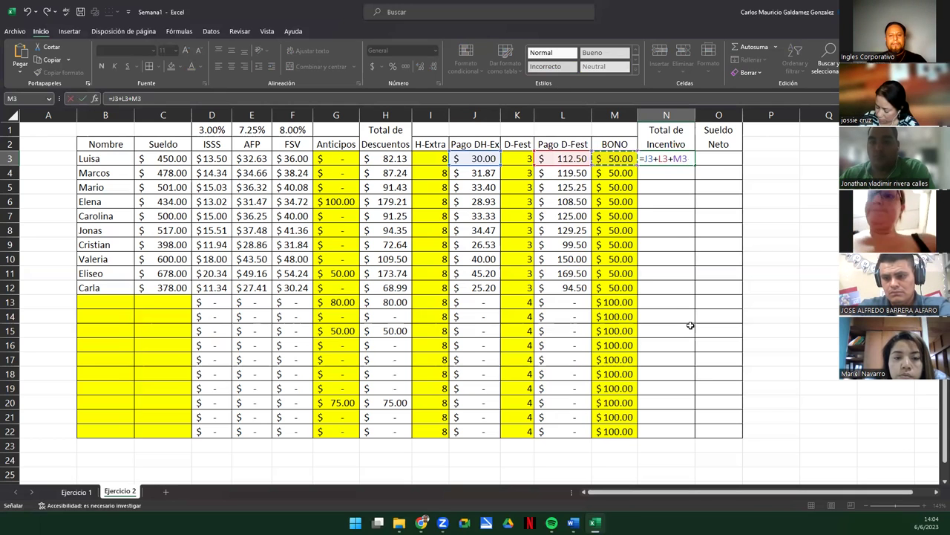
key(Return)
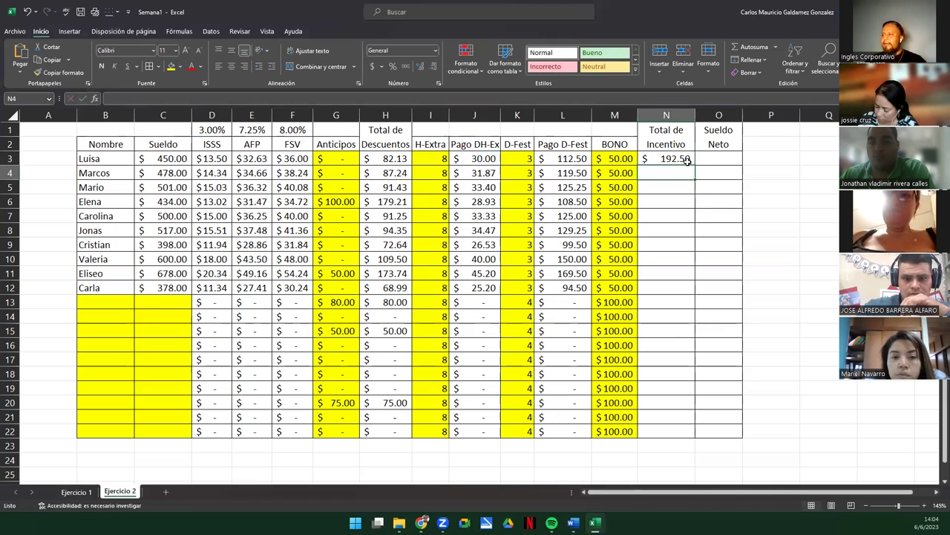
- Copy the N3 formula down the Total de Incentivo column through N22
click(687, 162)
double_click(696, 170)
drag(668, 159, 647, 428)
- Enter the Sueldo Neto formula =C3-H3+N3 in O3, subtracting total deductions from the salary and adding total incentives
click(713, 156)
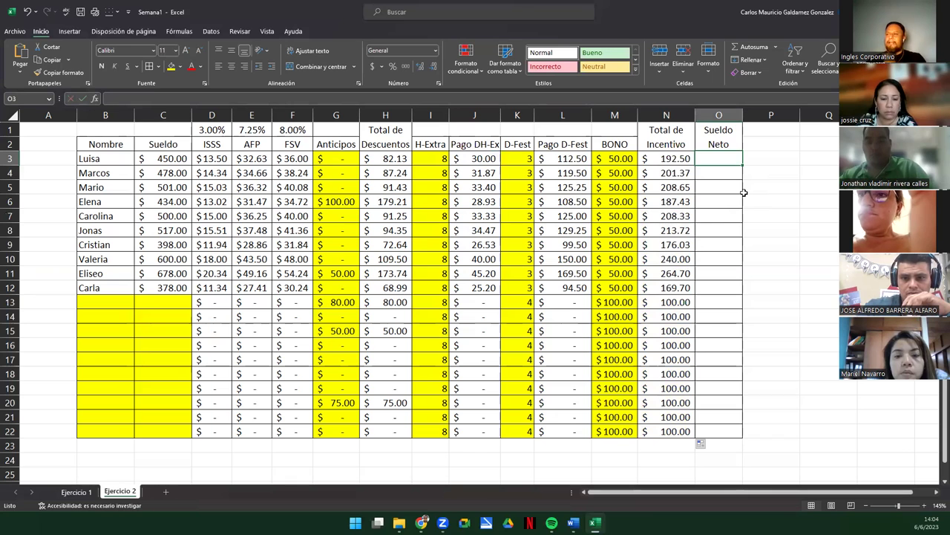
click(187, 158)
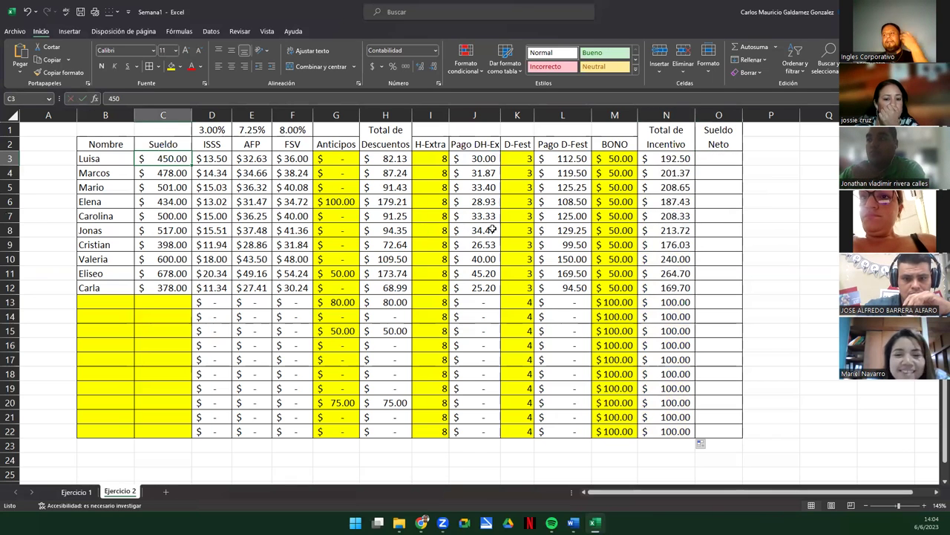
click(387, 159)
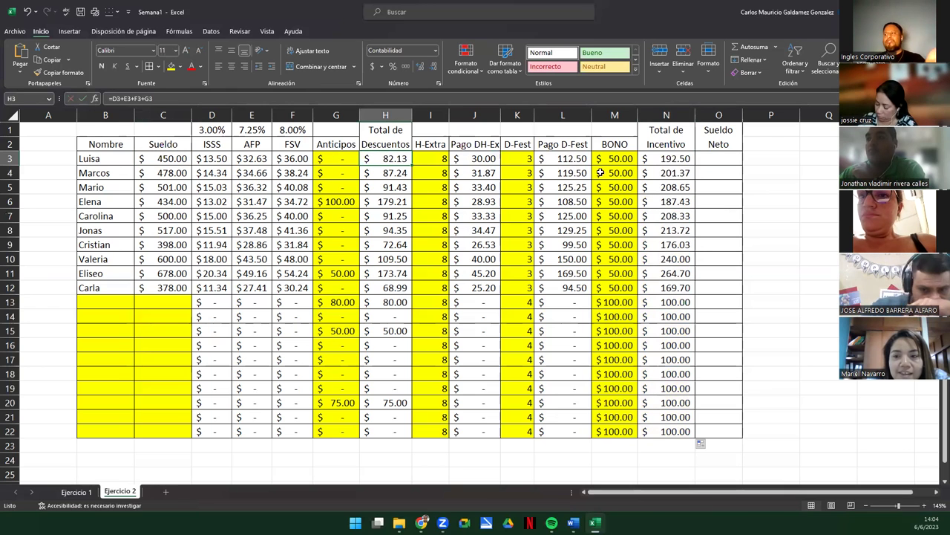
click(672, 159)
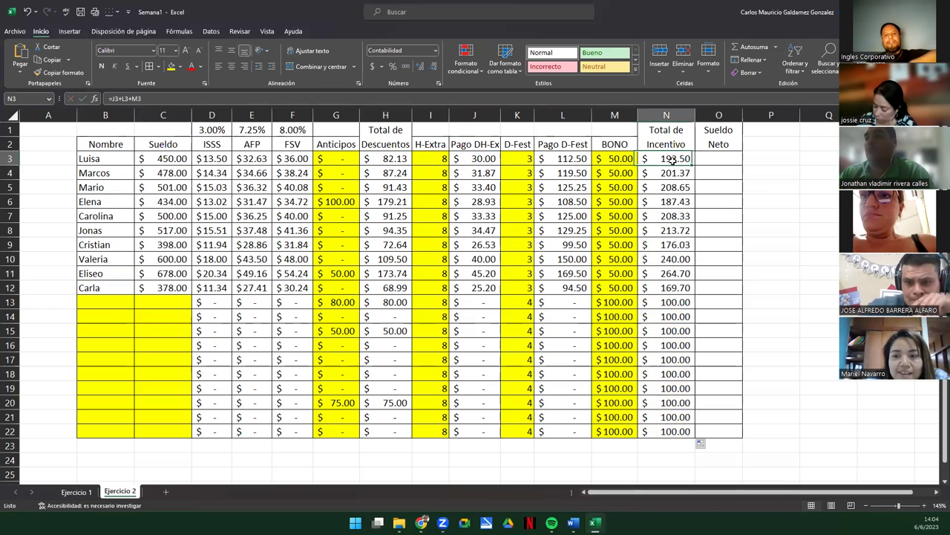
click(721, 159)
text(=)
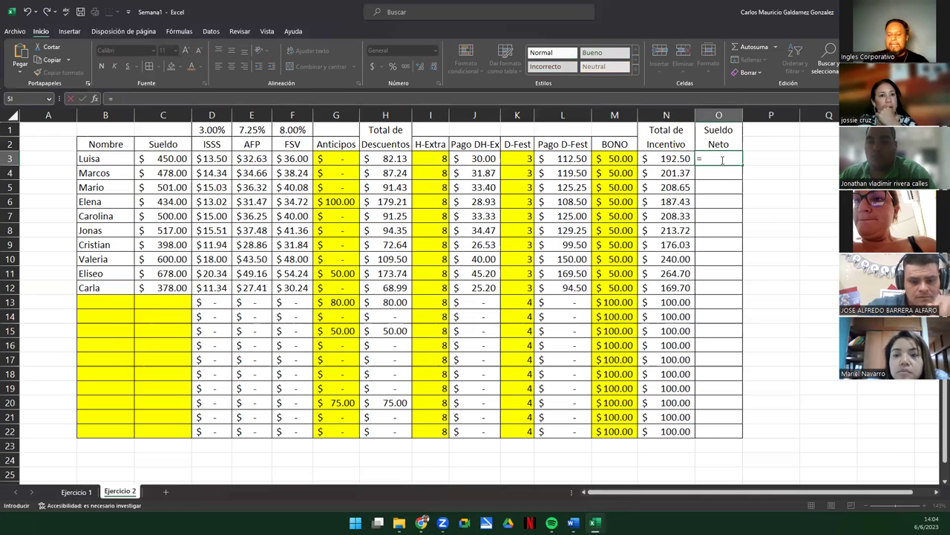
key(Left)
key(Left)
key(Left)
key(Left)
key(Left)
key(Left)
key(Left)
key(Left)
key(Left)
key(Left)
key(Left)
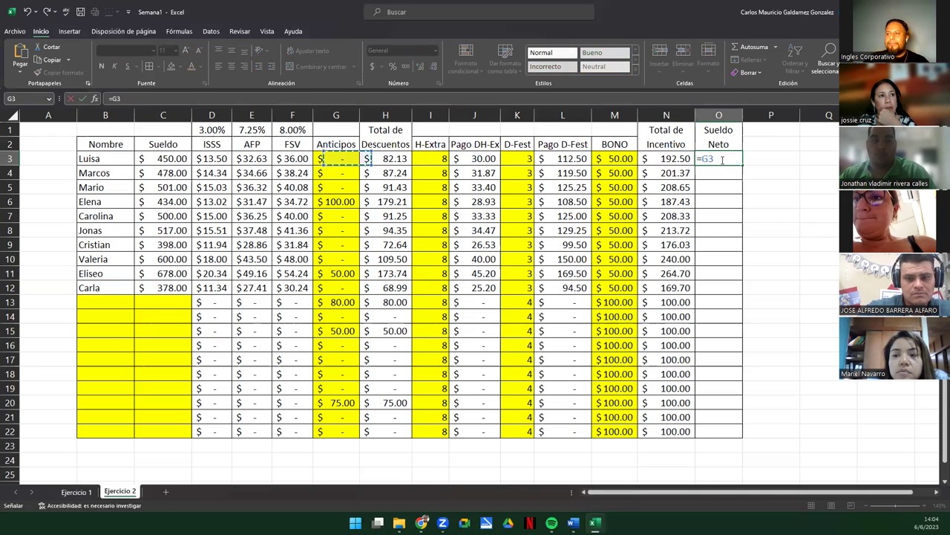
key(Left)
text(-)
key(Left)
key(Left)
key(Left)
key(Left)
key(Left)
key(Left)
key(Left)
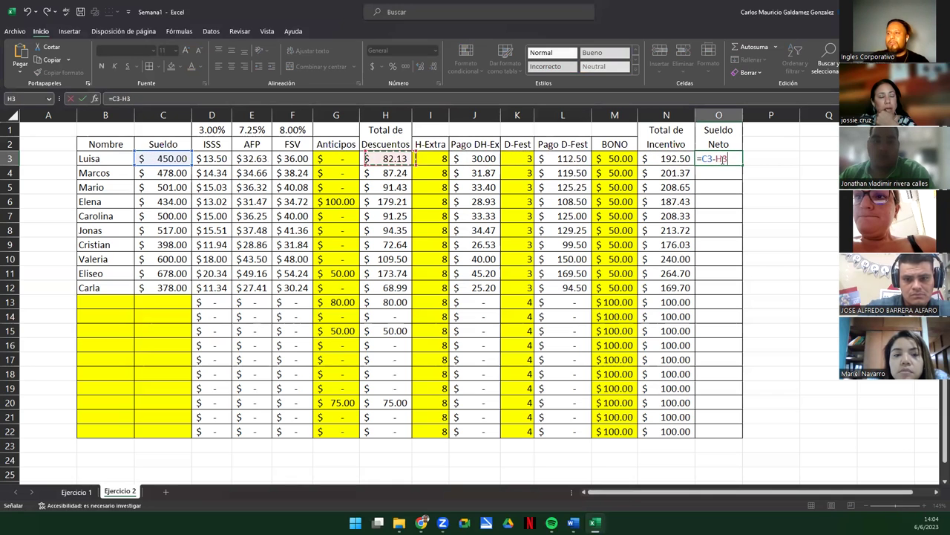
text(+)
key(Left)
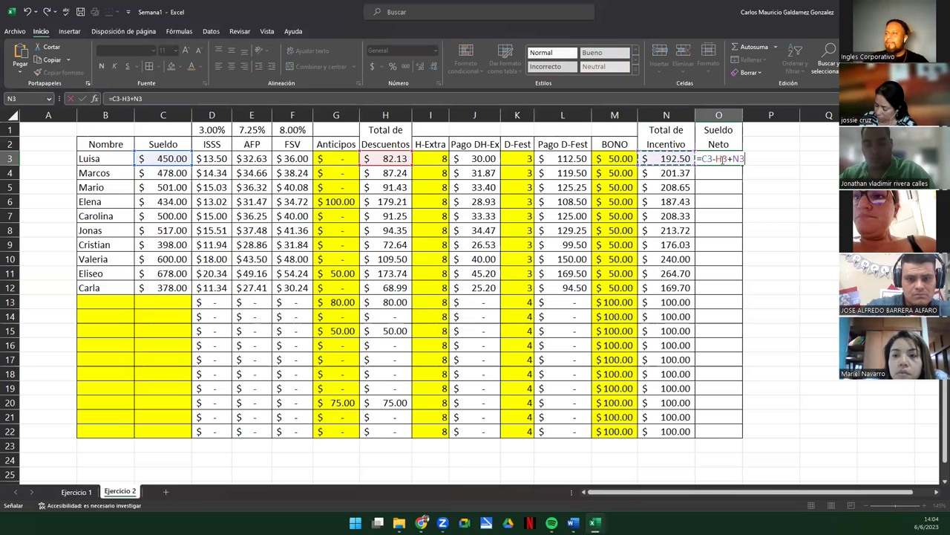
key(Return)
- Copy the O3 formula down the Sueldo Neto column through O22 and deselect the filled range
click(720, 159)
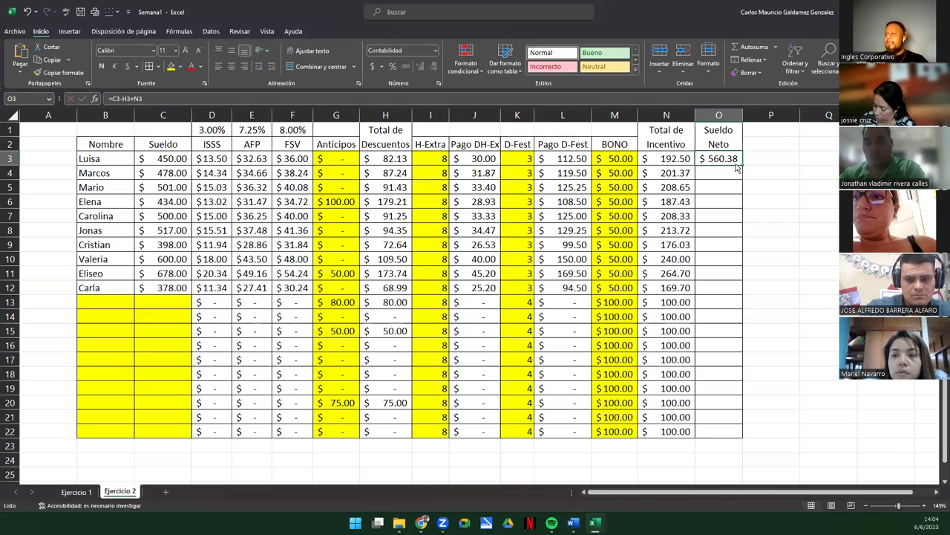
double_click(744, 167)
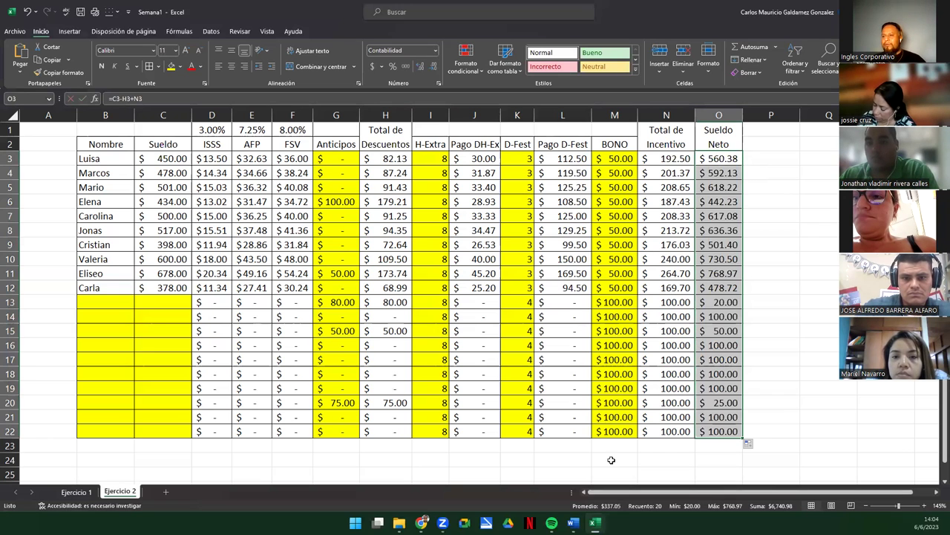
click(495, 340)
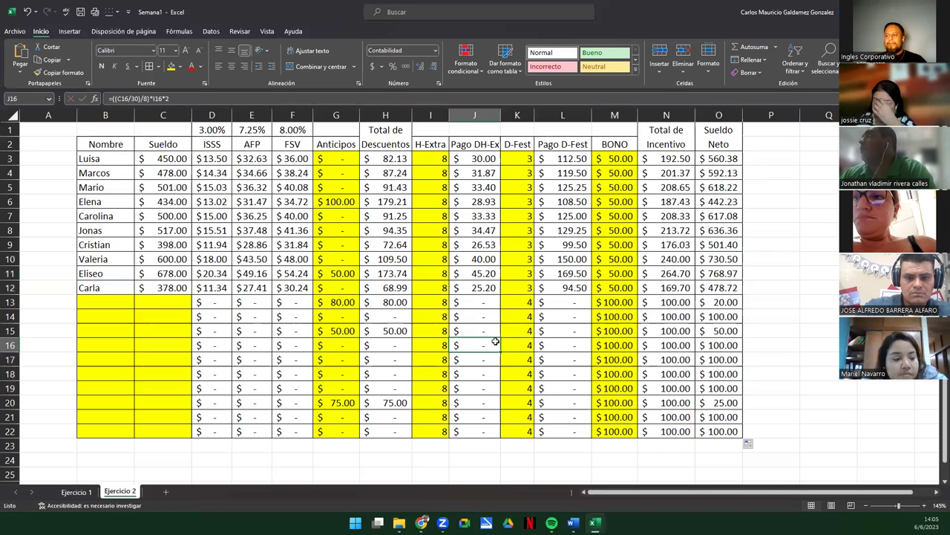
click(542, 358)
- Review the Sueldo Neto formula in O3 with its referenced cells, plus the formulas in N7 and L6
double_click(720, 159)
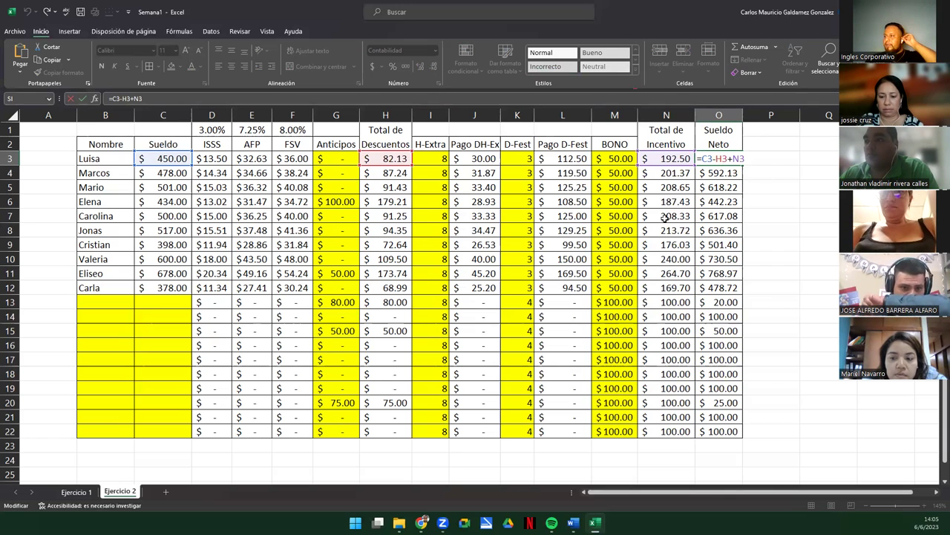
click(667, 216)
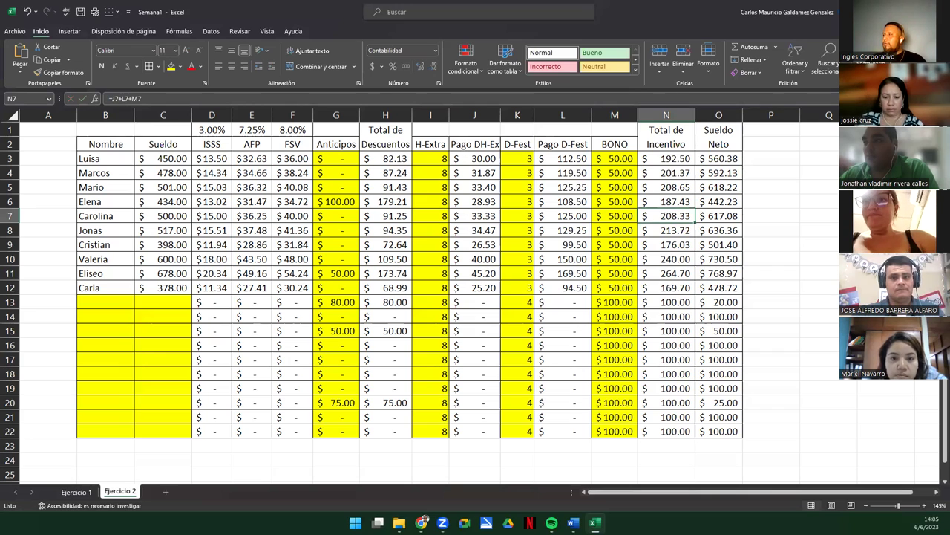
click(538, 200)
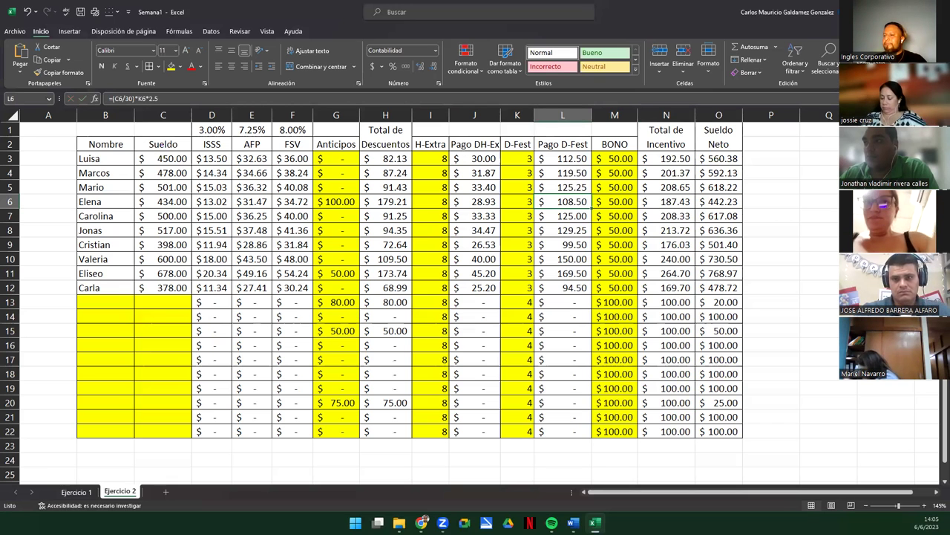
- Switch to the full-screen slide presentation and advance to the "Muchas Gracias por su Atención" slide
key(alt+Tab)
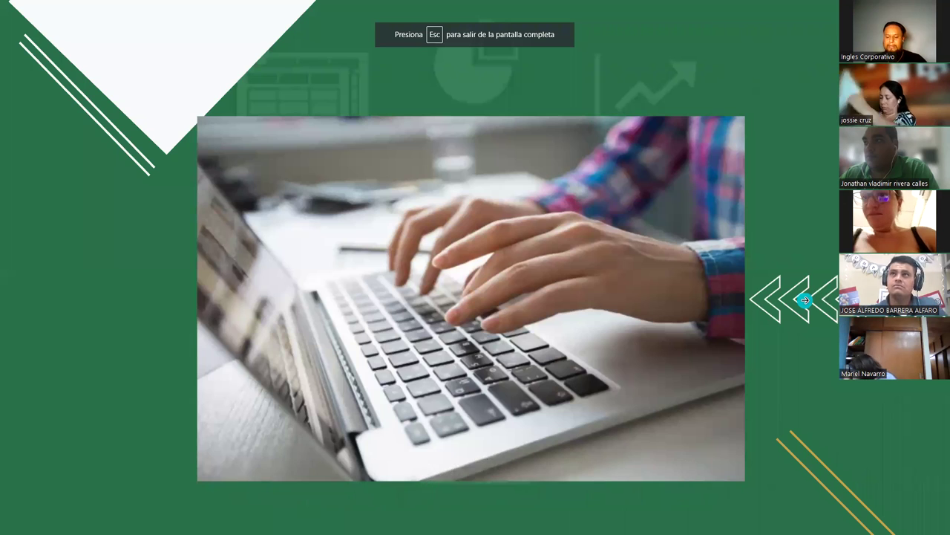
key(Right)
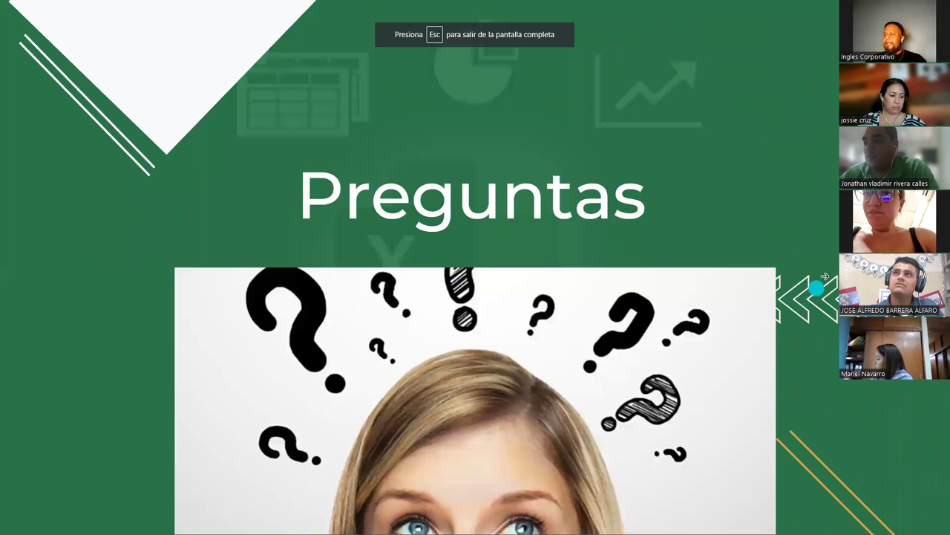
key(Right)
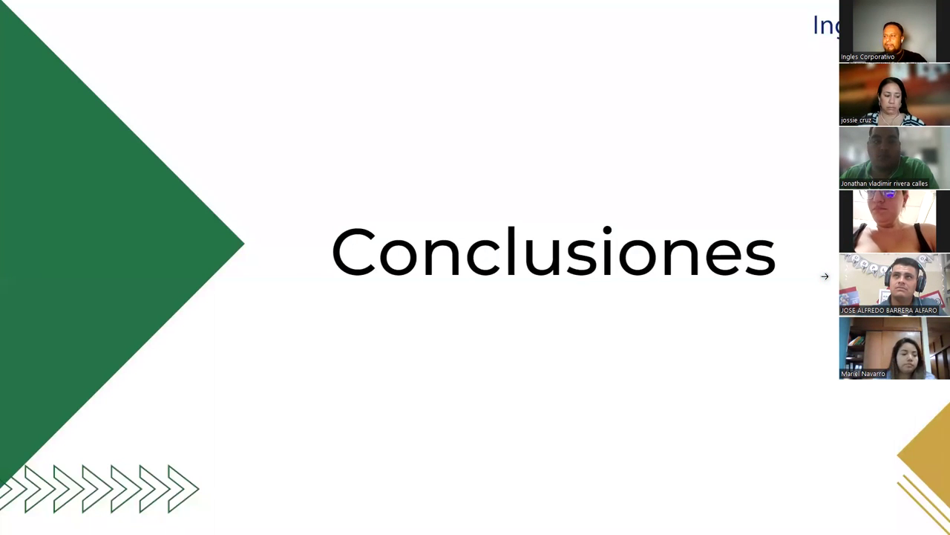
key(Right)
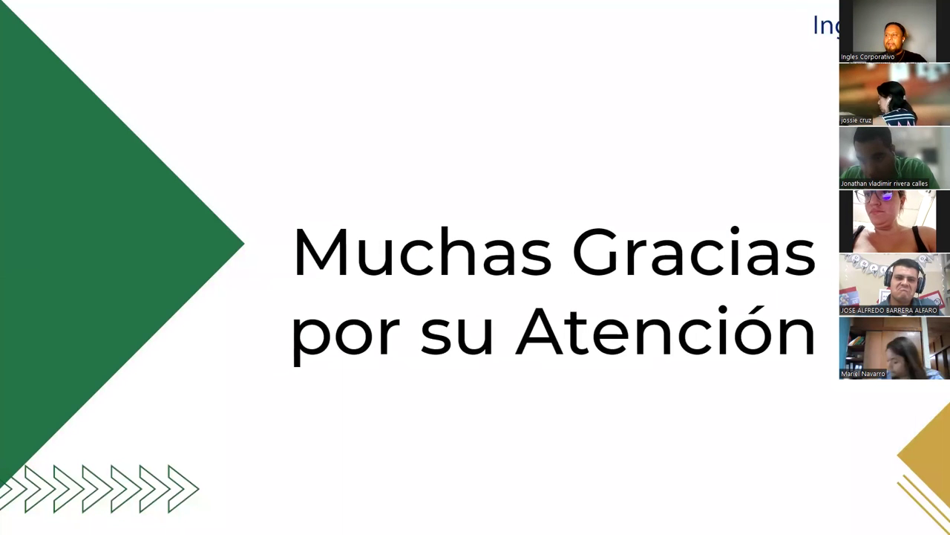